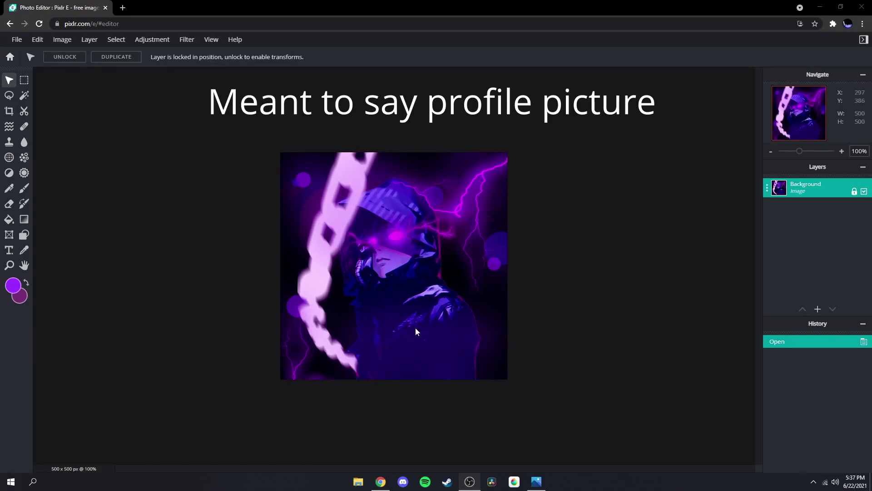
Start a new image from the home page and set its width and height to 500 px.
click(10, 56)
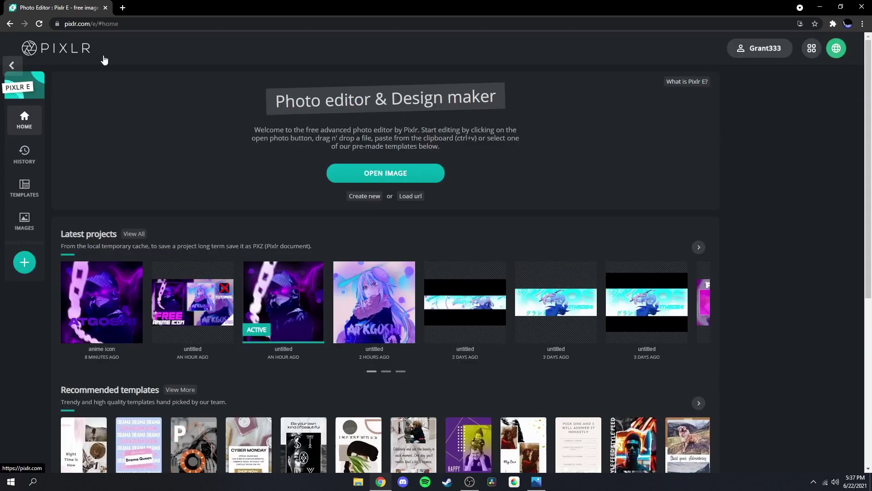
click(364, 196)
click(688, 136)
double_click(690, 136)
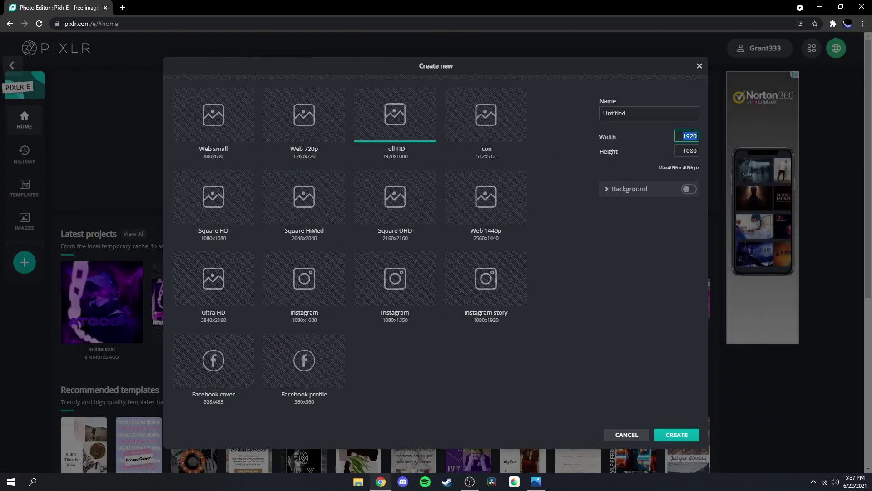
key(BackSpace)
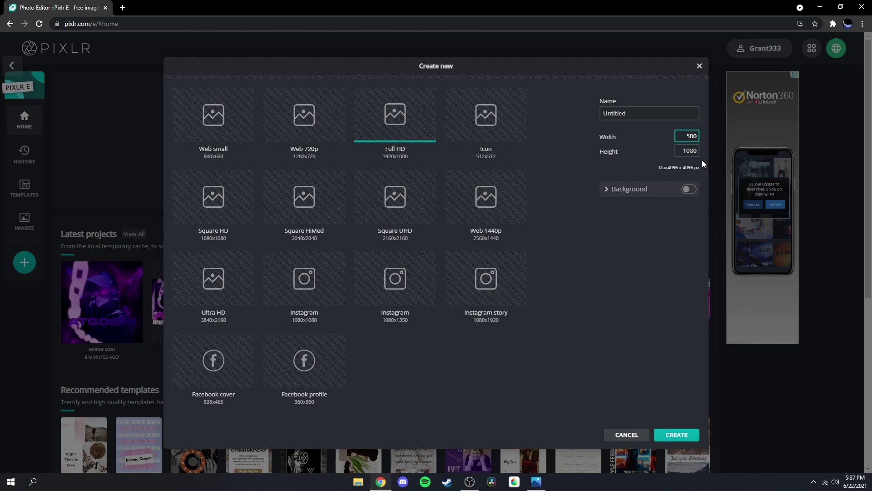
click(688, 150)
double_click(689, 151)
text(50)
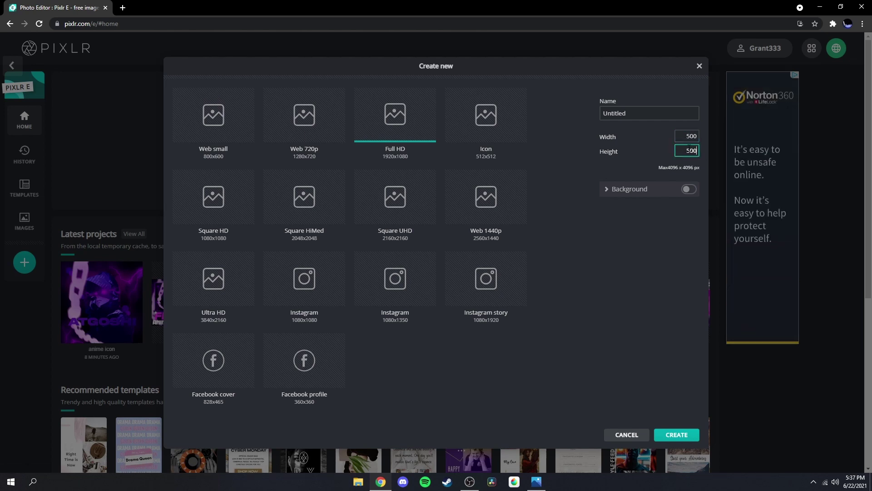
Name the new image "anime icon" and create it.
click(648, 117)
text(ani)
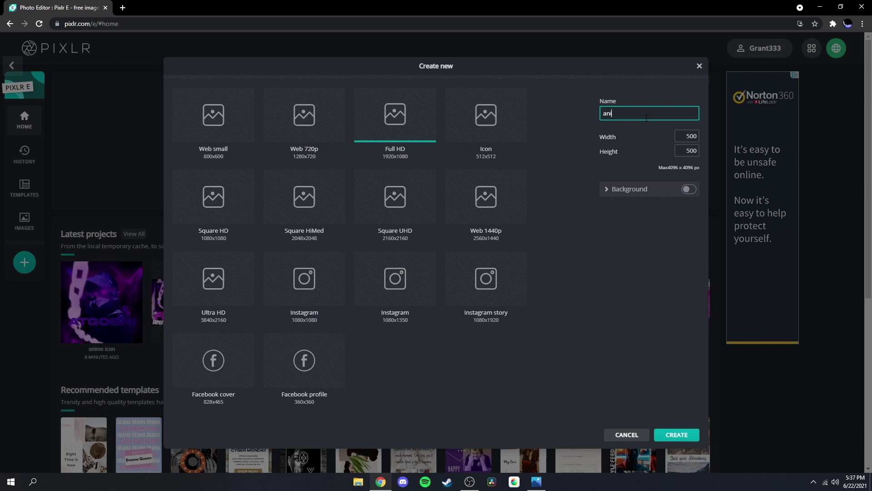
text(me icon)
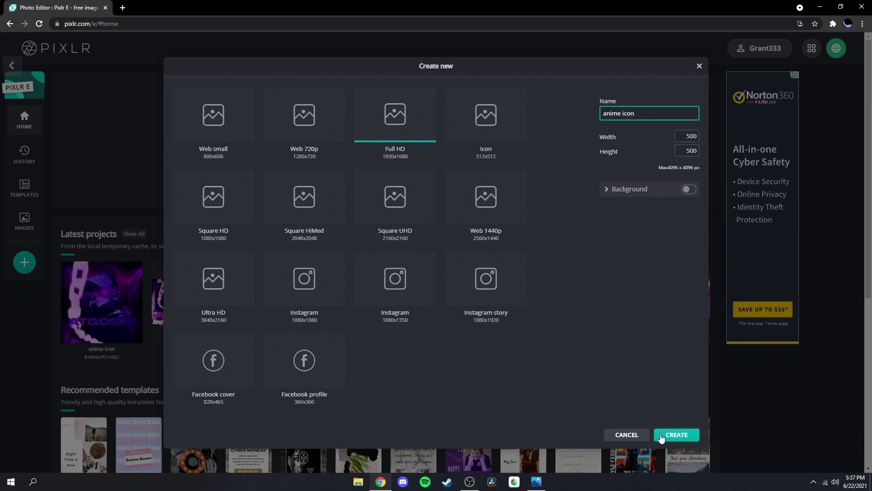
click(661, 437)
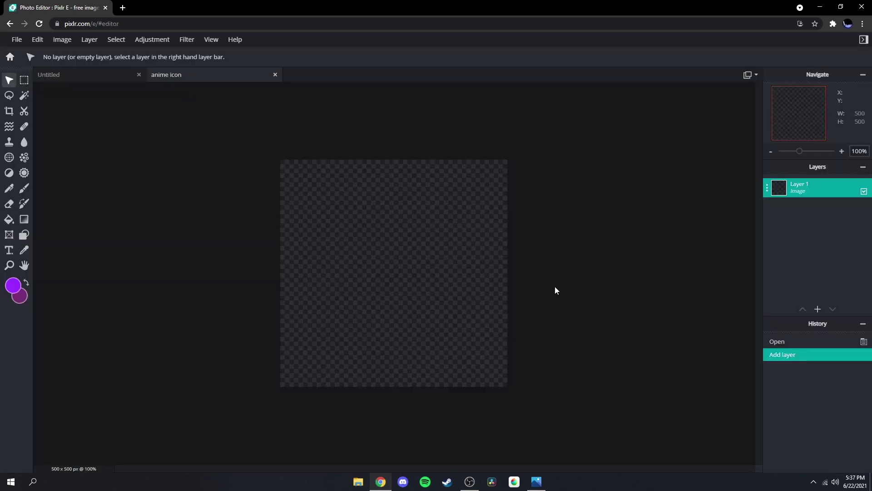
Add the kaneki image as a layer and move the hooded character to the middle of the canvas.
click(88, 40)
click(119, 79)
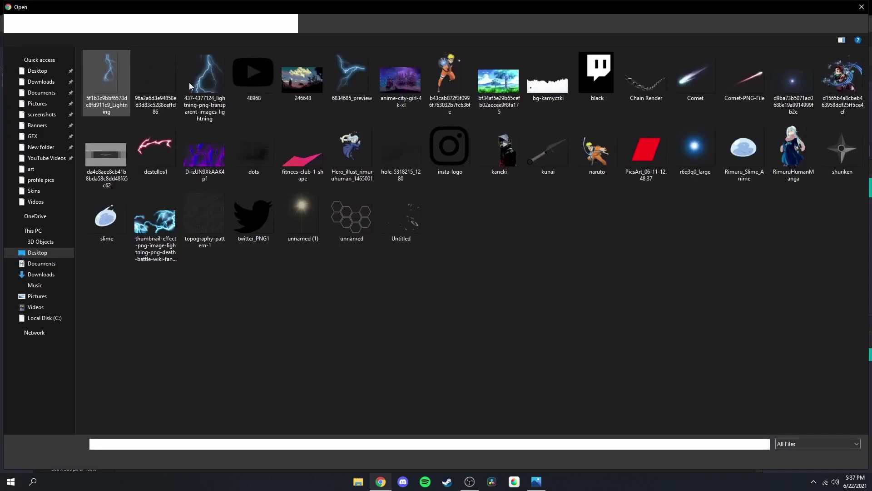
click(499, 152)
click(795, 458)
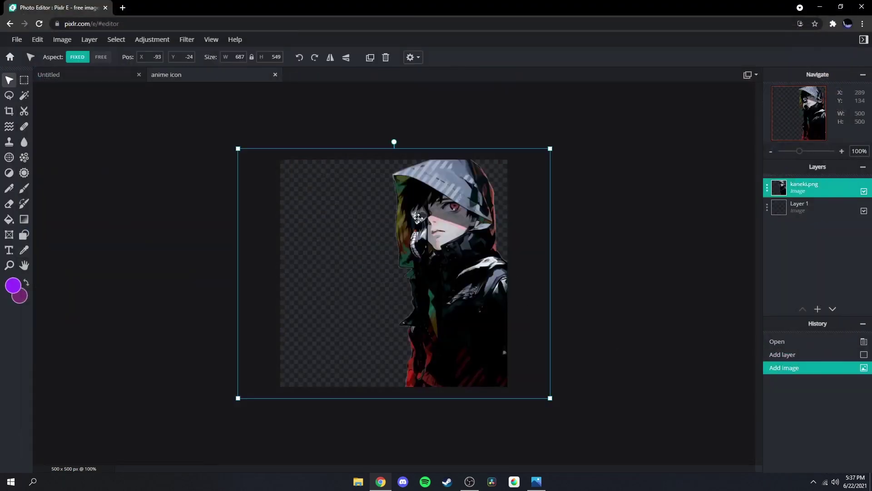
drag(418, 218, 366, 246)
click(585, 223)
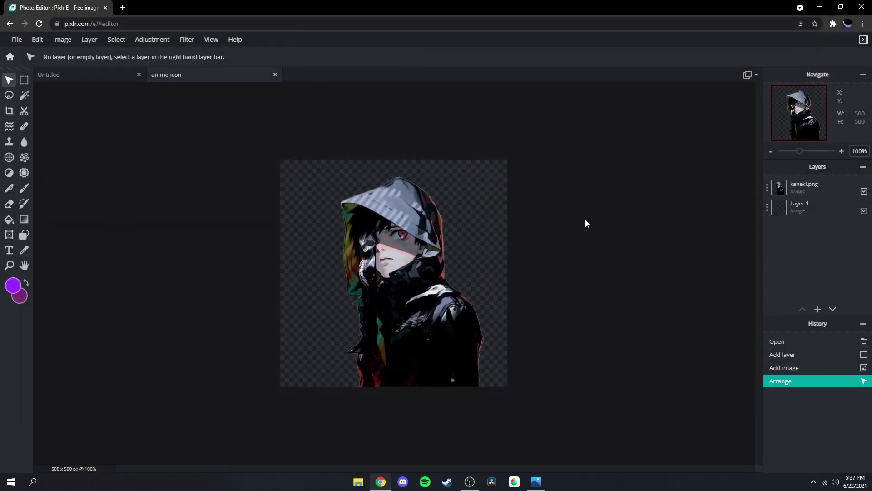
Draw a black-filled rectangle covering the whole canvas and place its layer directly beneath kaneki.png.
click(24, 236)
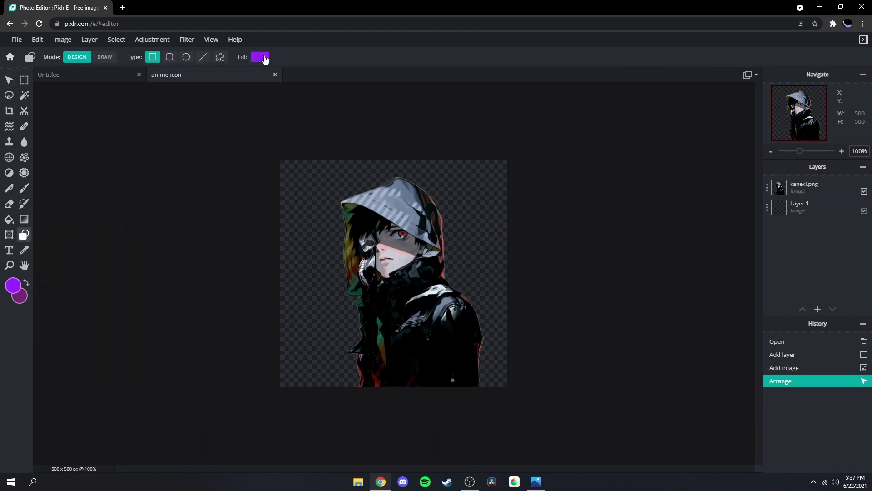
click(260, 57)
drag(221, 146, 191, 165)
click(321, 72)
drag(226, 117, 573, 426)
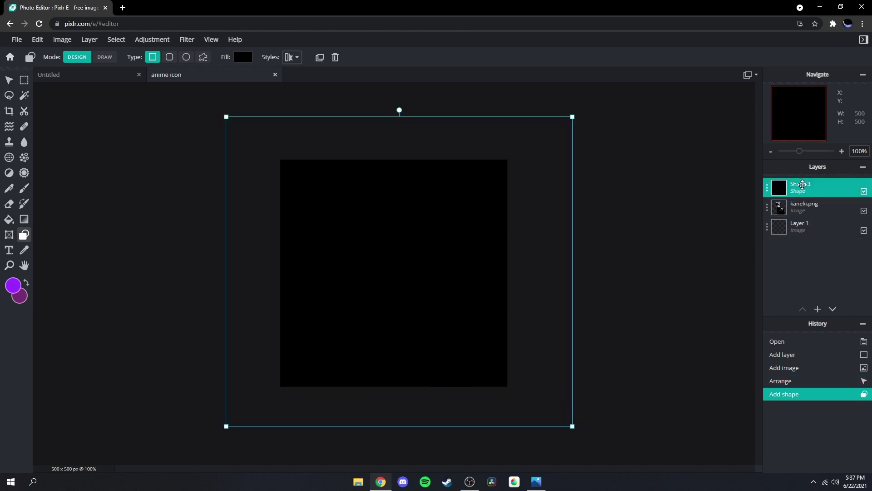
drag(803, 184, 802, 206)
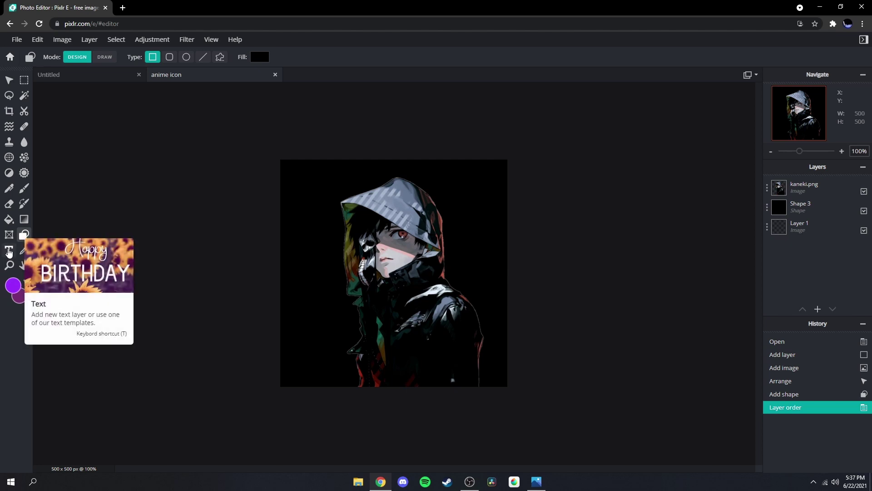
Add a text layer reading "atkgoshi" and set its size to 300.
click(10, 252)
click(380, 238)
click(486, 280)
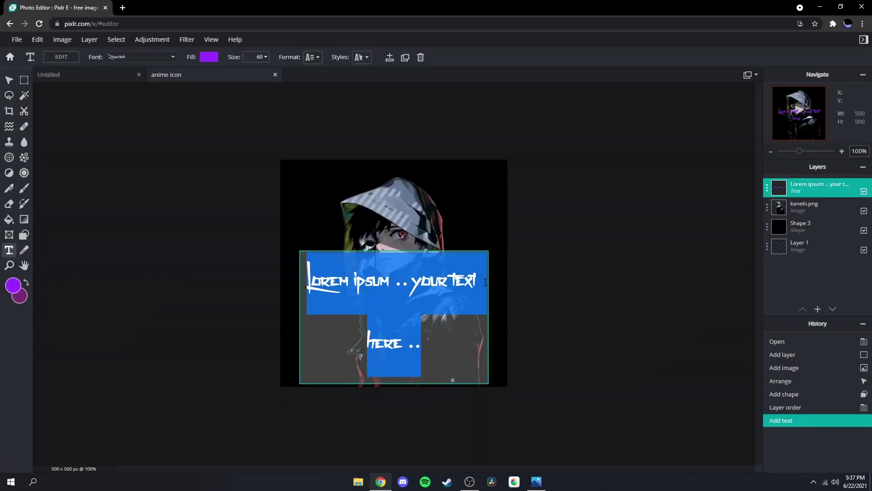
text(Akoshi)
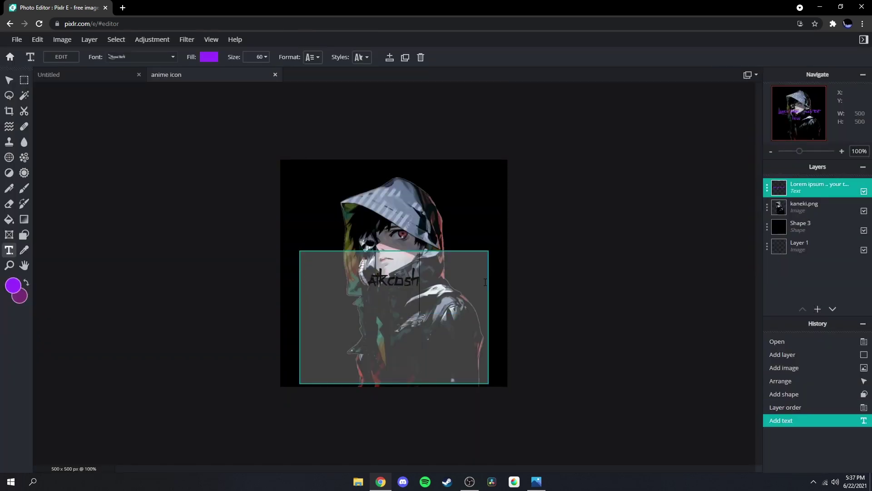
click(267, 58)
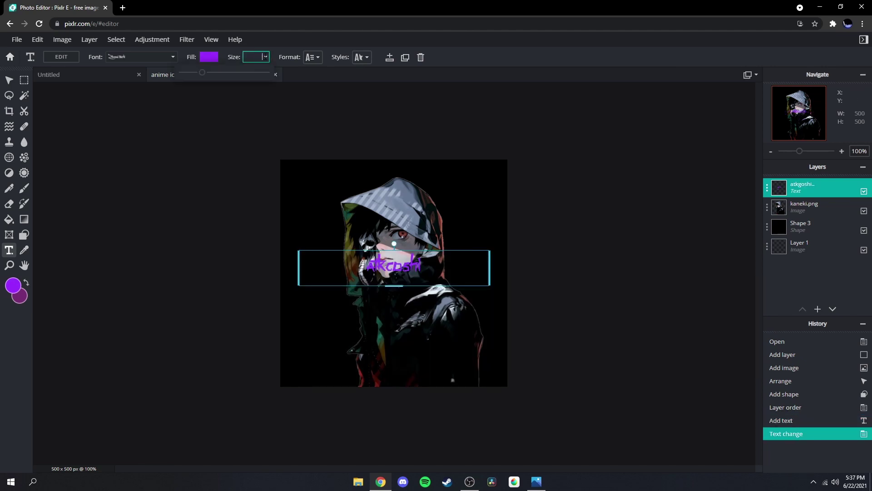
text(300)
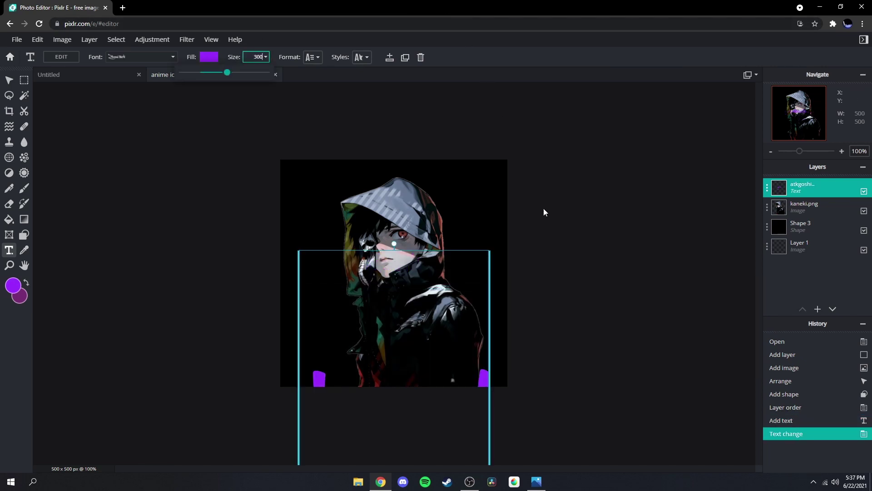
Change the font of the atkgoshi text to AKIRA EXP.
click(169, 57)
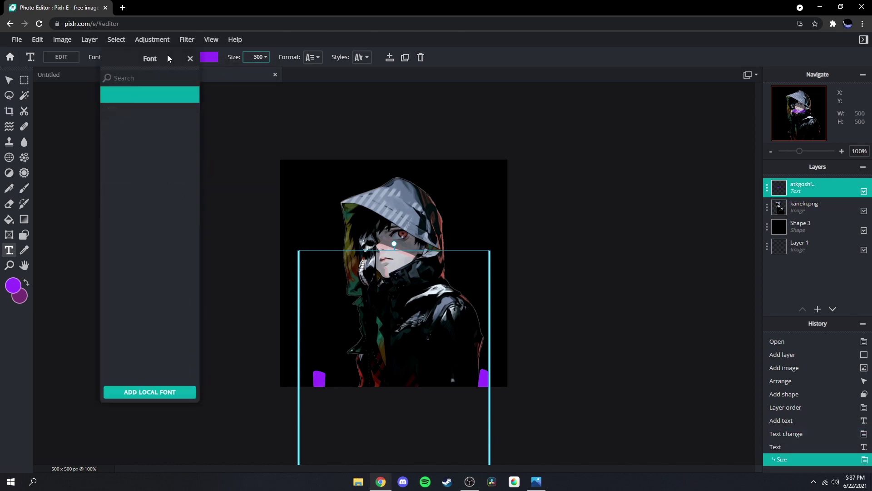
scroll(171, 209, down, 5)
scroll(137, 336, down, 4)
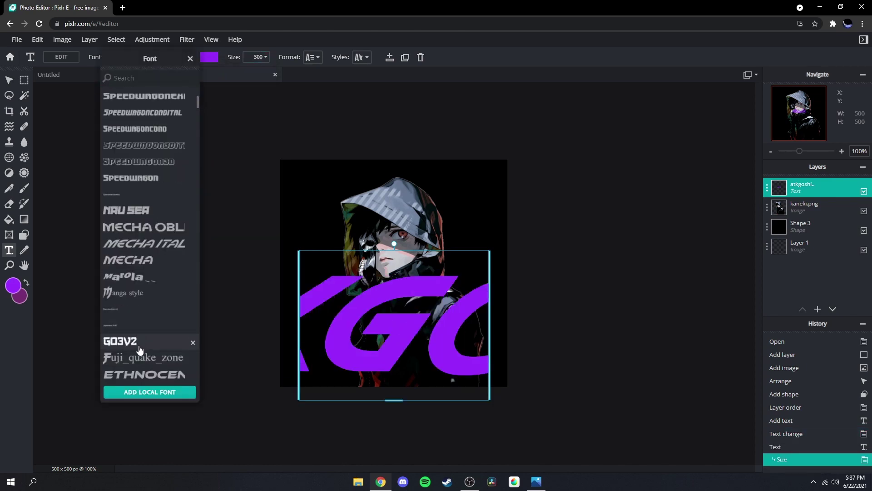
click(146, 316)
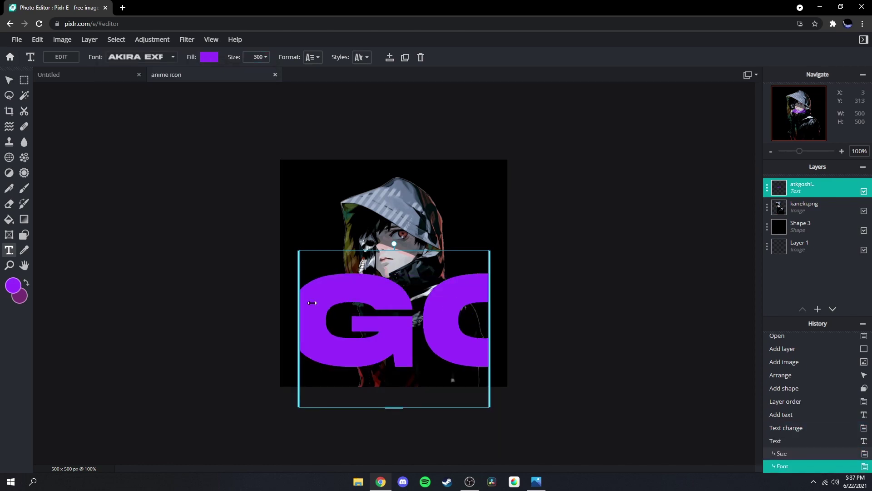
Move the atkgoshi text up to the character's head and widen its text box beyond both sides of the canvas.
drag(361, 311, 357, 227)
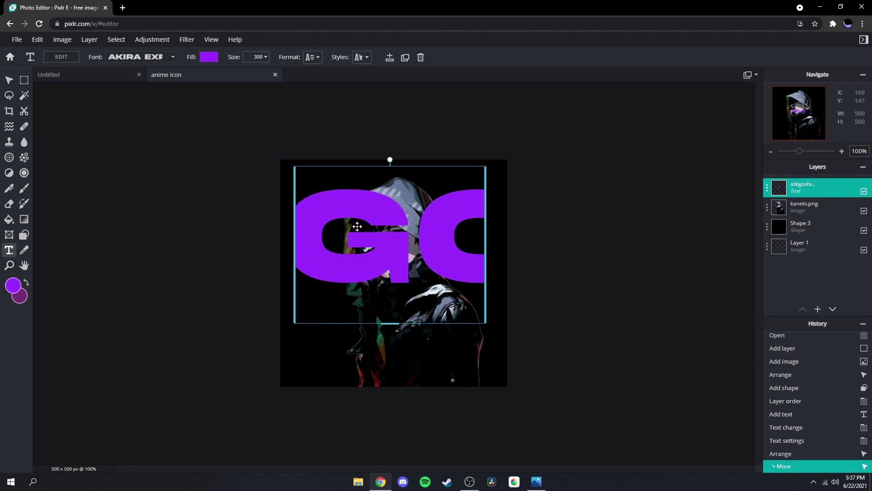
drag(297, 224, 258, 224)
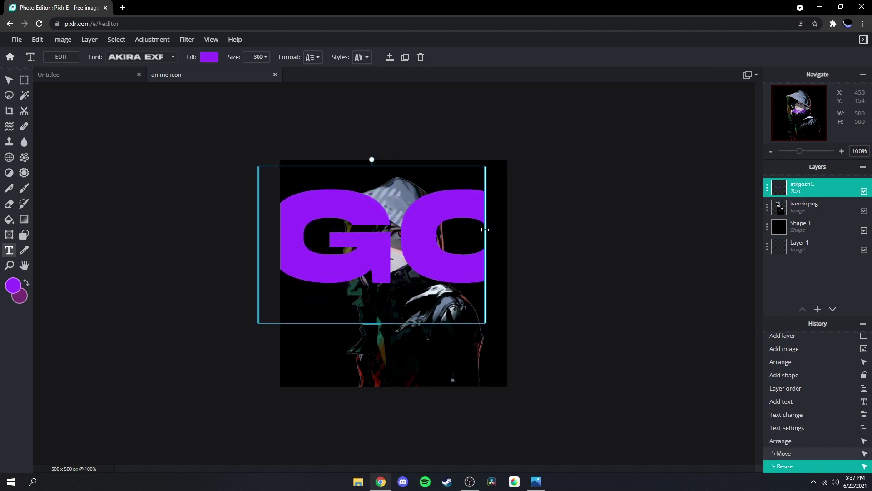
drag(485, 229, 552, 230)
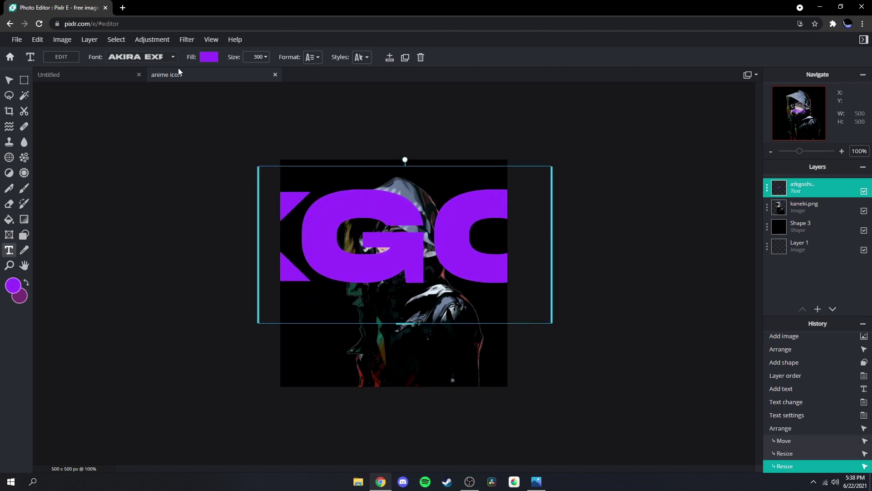
Fill the atkgoshi text with dark purple #752D74 and move its layer directly beneath kaneki.png.
click(213, 57)
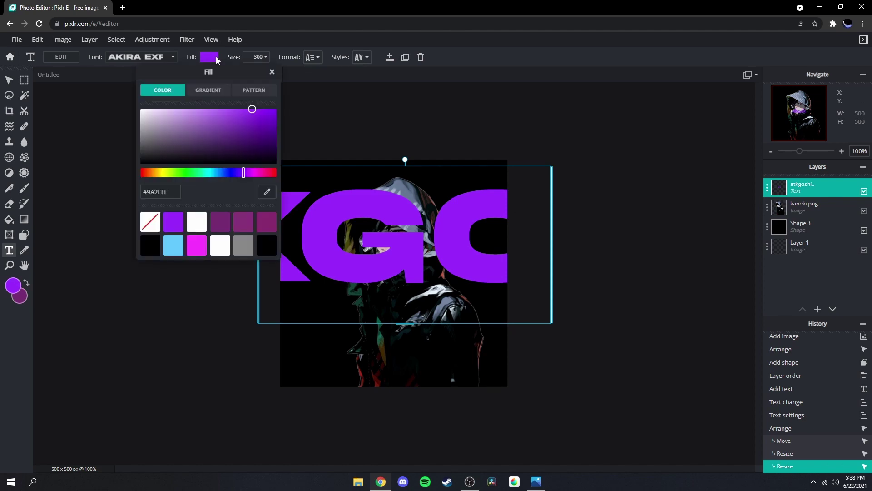
click(222, 220)
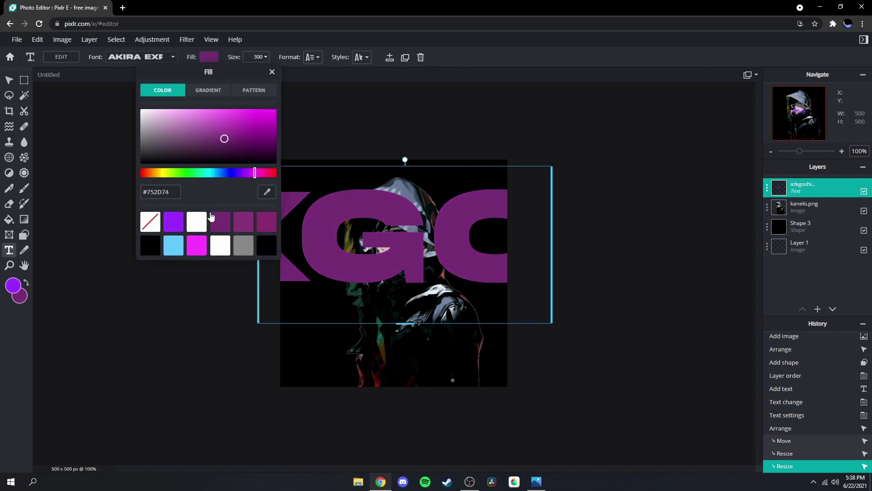
click(278, 76)
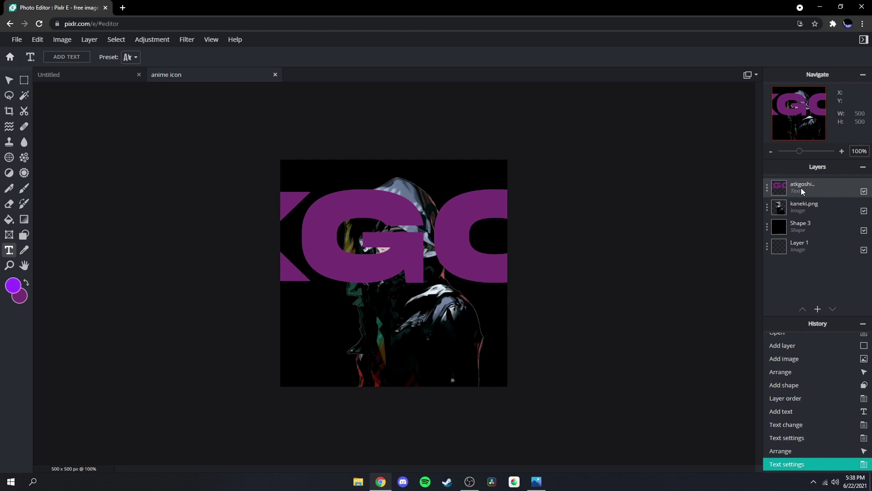
drag(795, 187, 791, 207)
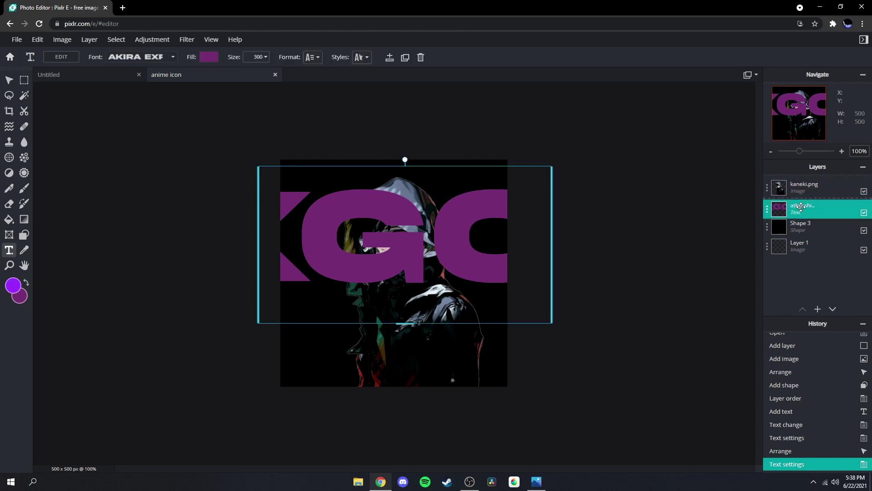
click(640, 179)
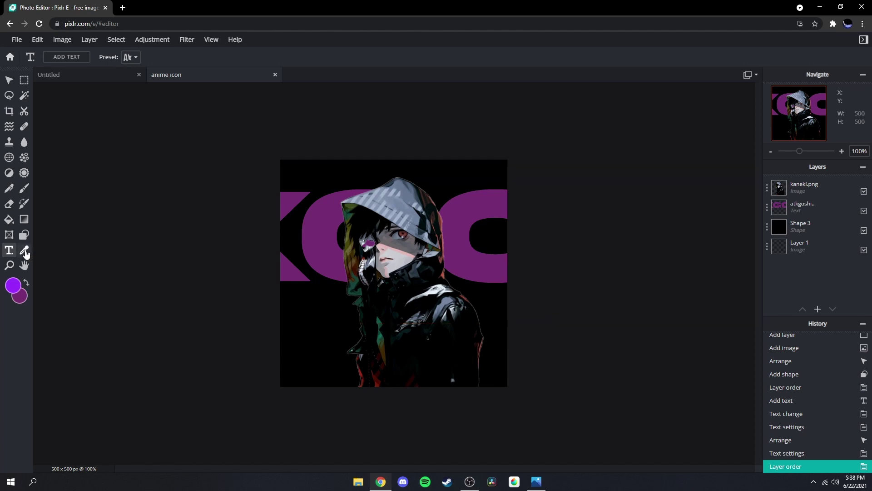
Choose the Brush tool, add an empty layer, and place it between kaneki.png and the atkgoshi text.
click(24, 189)
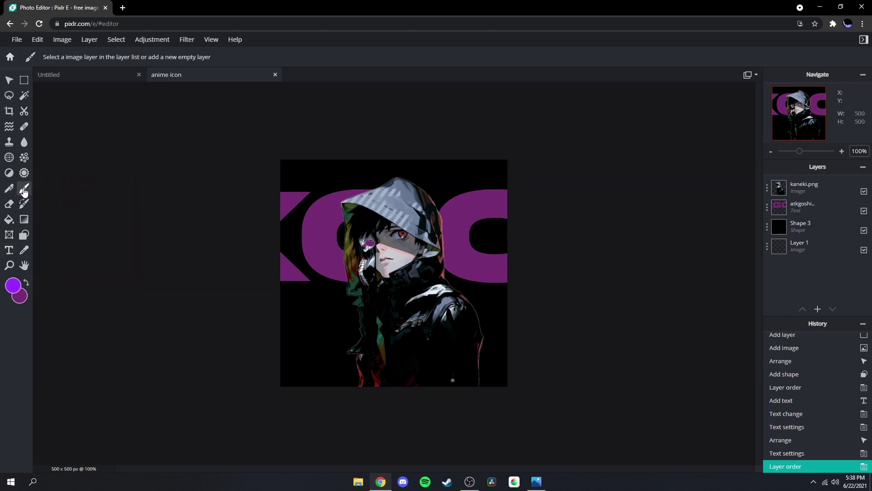
mouse_move(818, 310)
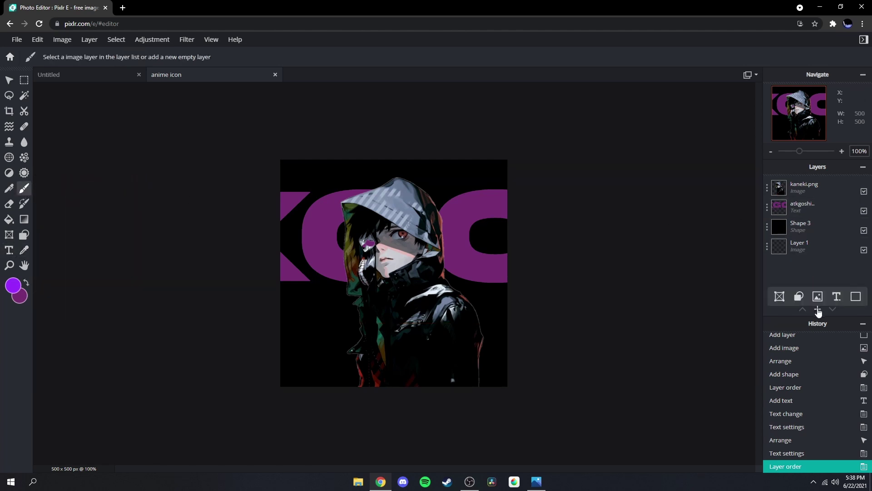
click(856, 296)
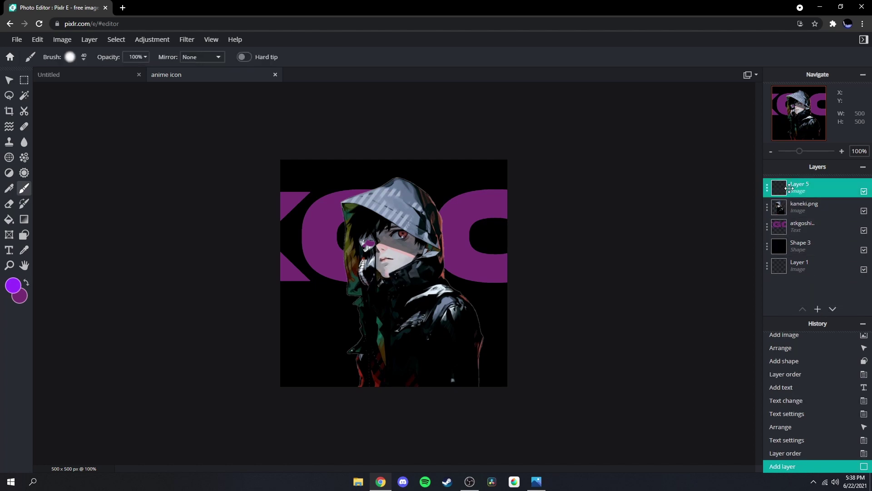
drag(789, 189, 792, 209)
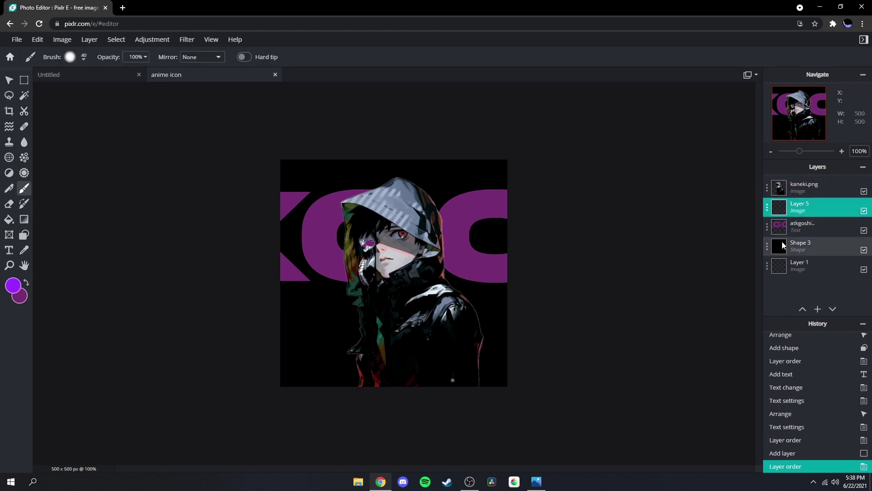
Set the brush size to 290 px and its softness to about 70%.
click(71, 57)
mouse_move(86, 90)
mouse_down()
mouse_move(121, 89)
mouse_move(136, 114)
mouse_up()
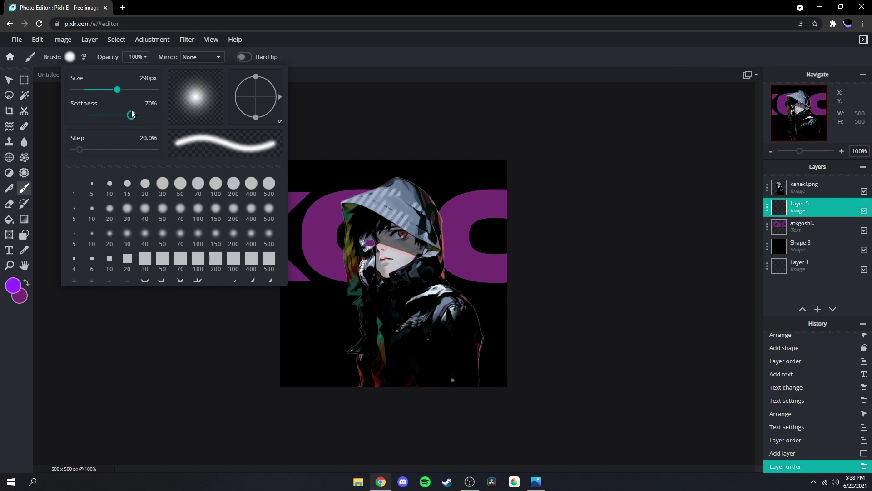
click(413, 87)
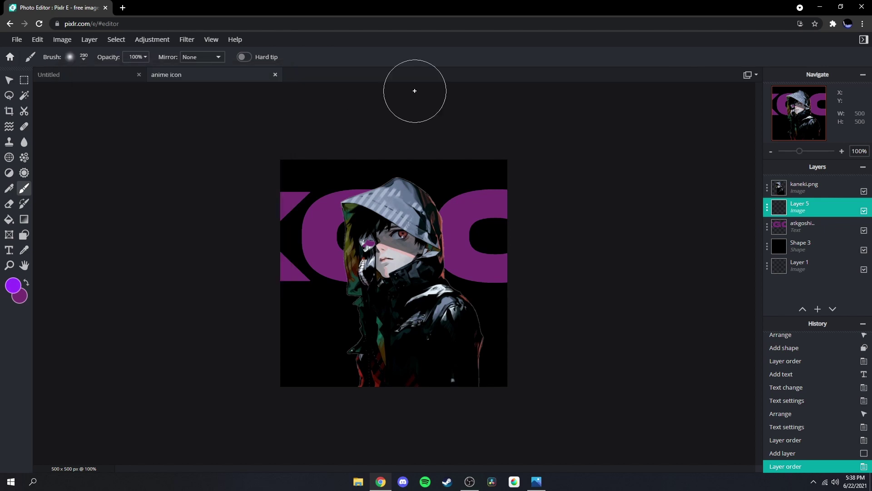
Set the brush colour to black and paint a soft band across the lower part of the atkgoshi text on Layer 5.
click(12, 285)
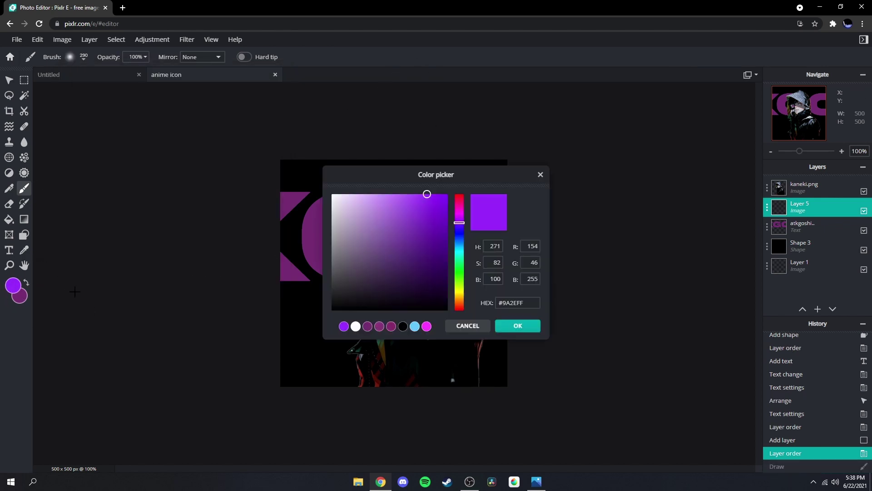
click(509, 329)
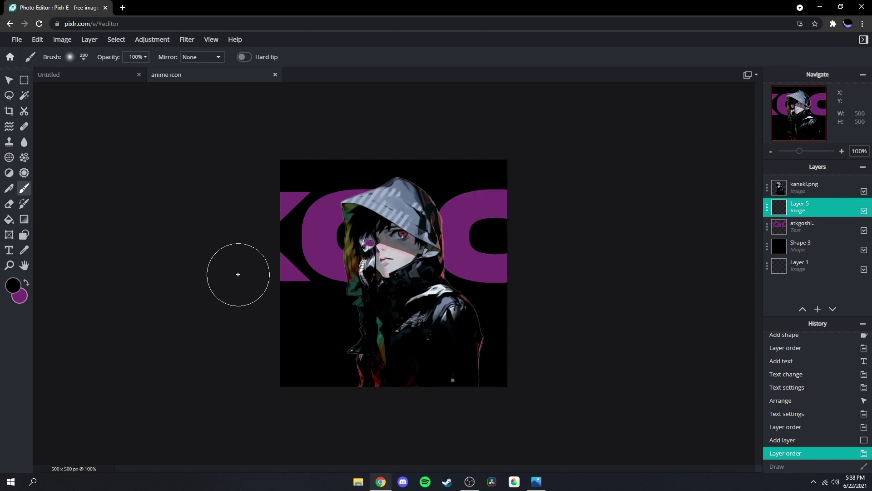
drag(242, 275, 532, 261)
key(ctrl+z)
right_click(319, 276)
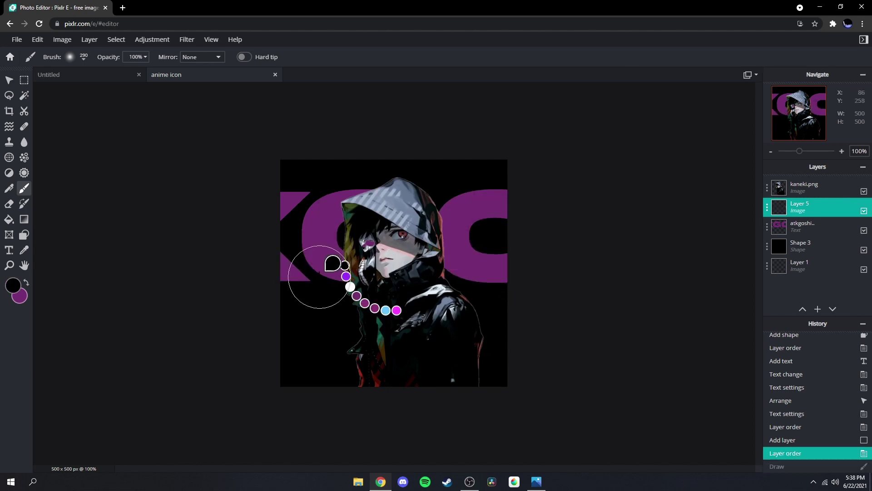
drag(275, 274, 461, 281)
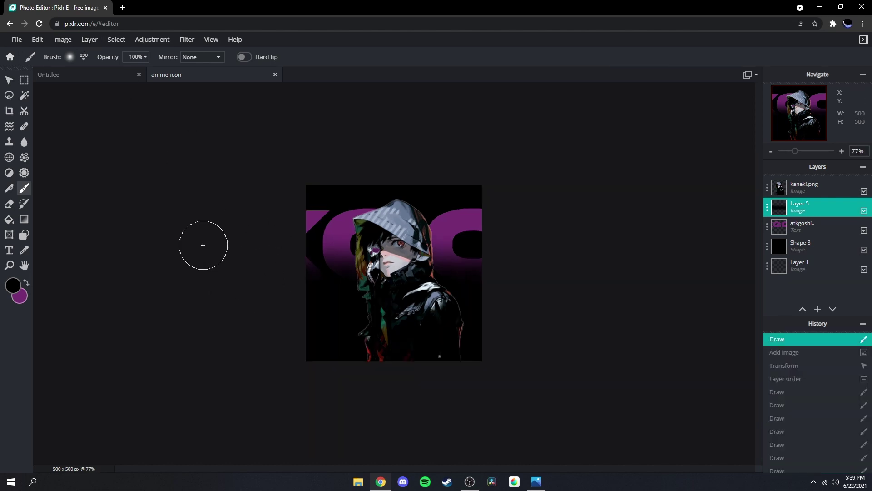
Add the image anime-city-girl-4k-xl as a new layer.
click(85, 42)
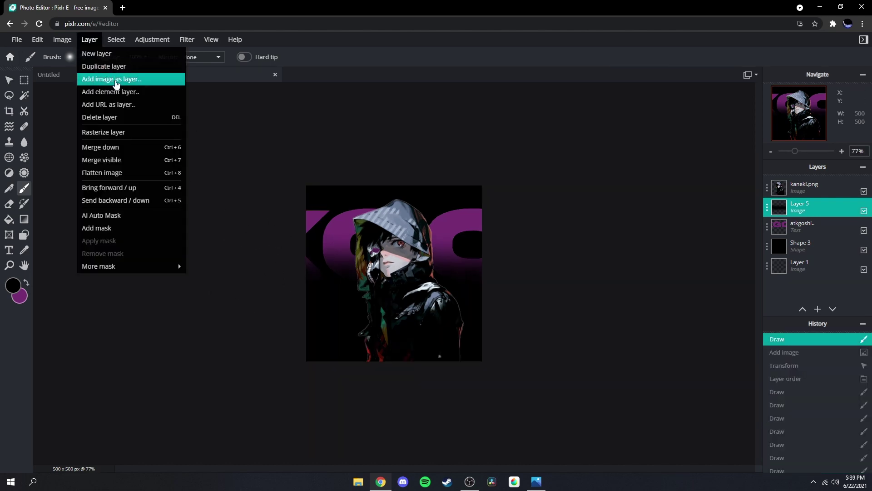
click(116, 80)
click(409, 82)
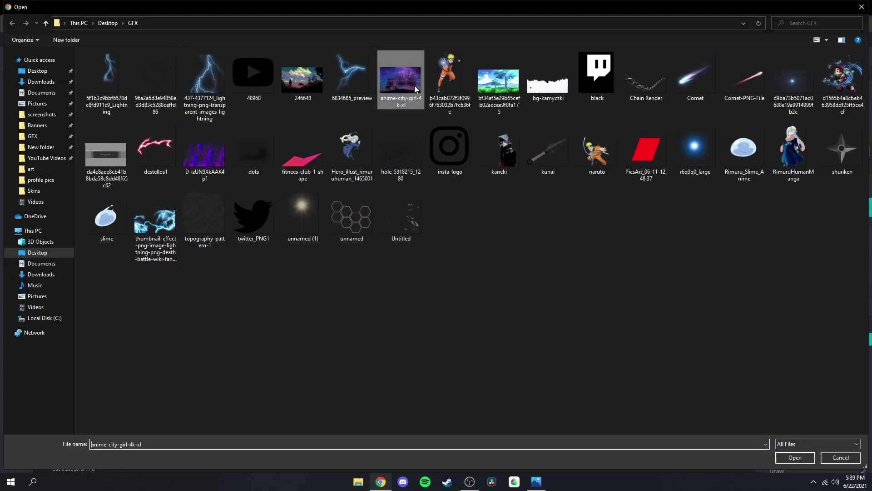
click(795, 457)
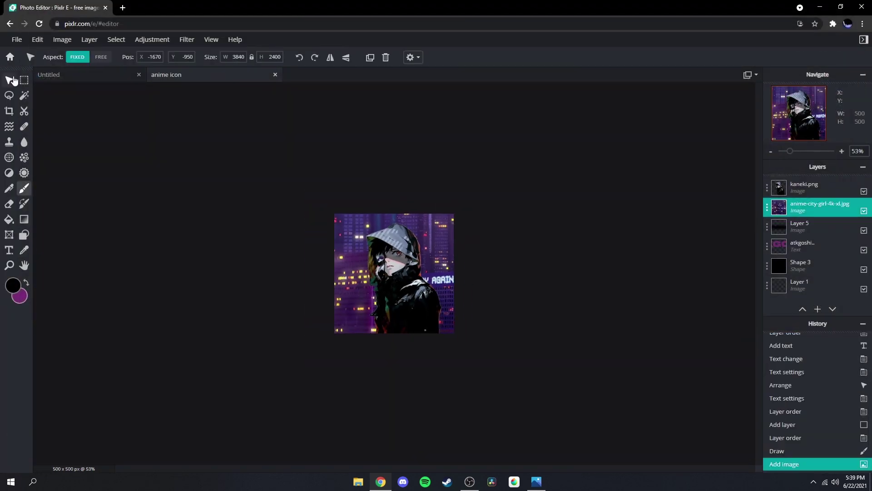
Shrink the city image proportionally to 1493 × 934 px, keeping it over the whole canvas.
drag(582, 391, 438, 300)
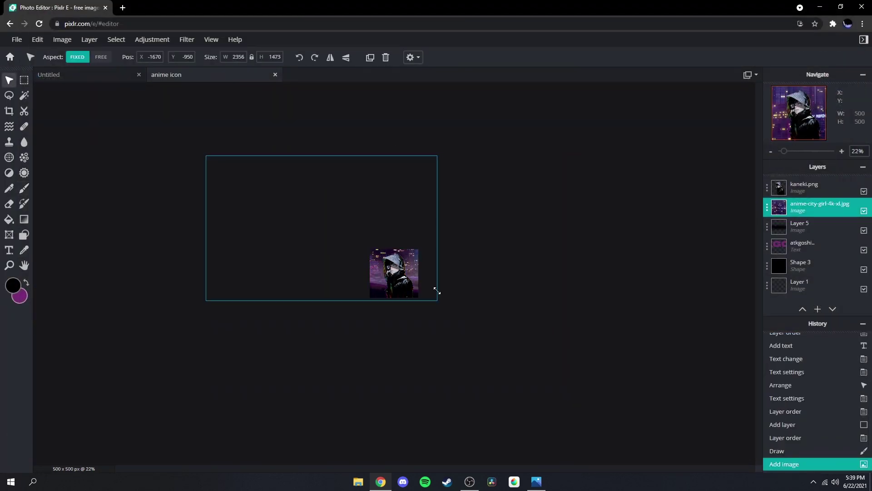
scroll(506, 247, up, 3)
drag(177, 132, 299, 209)
scroll(469, 213, down, 4)
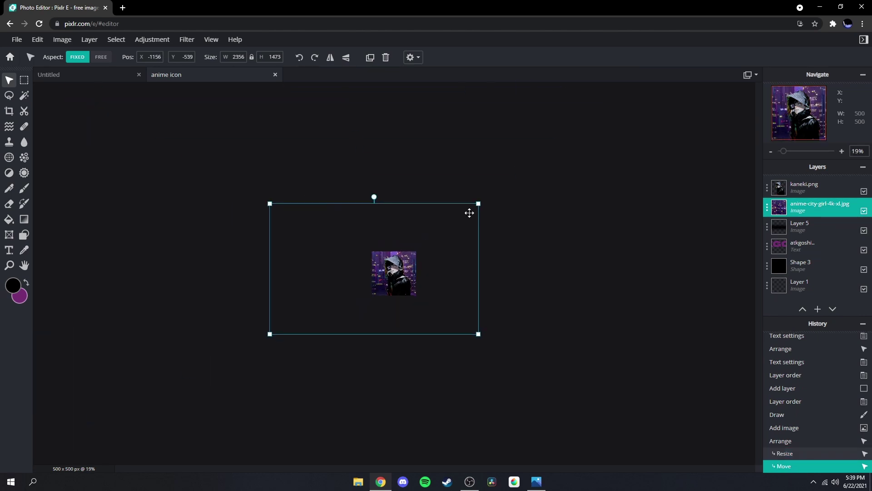
drag(480, 204, 421, 237)
drag(292, 277, 318, 273)
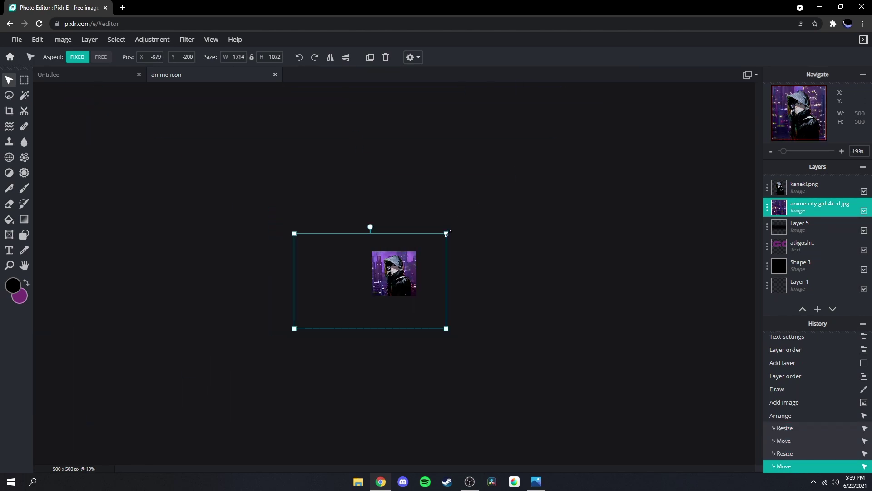
drag(445, 234, 427, 246)
mouse_move(296, 272)
mouse_down()
mouse_move(306, 275)
mouse_move(298, 271)
mouse_up()
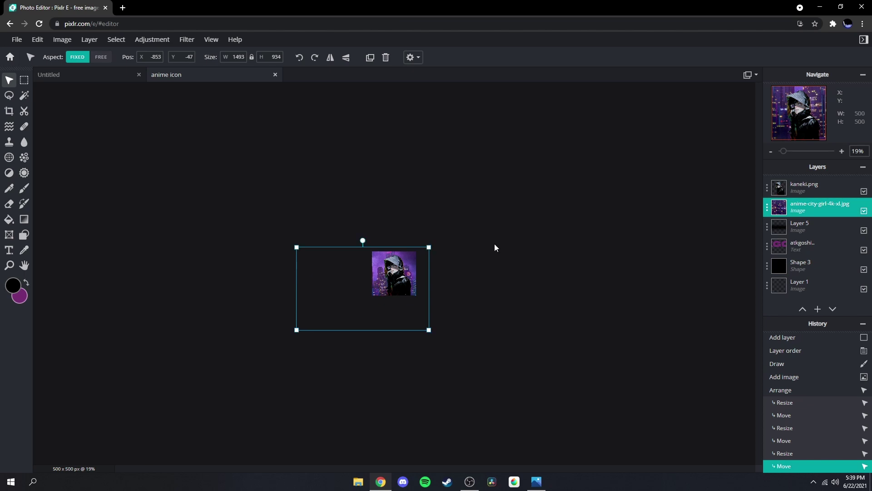
Reposition the city image so its towers frame the character, and move its layer directly beneath the atkgoshi text.
scroll(614, 226, up, 4)
scroll(590, 221, up, 2)
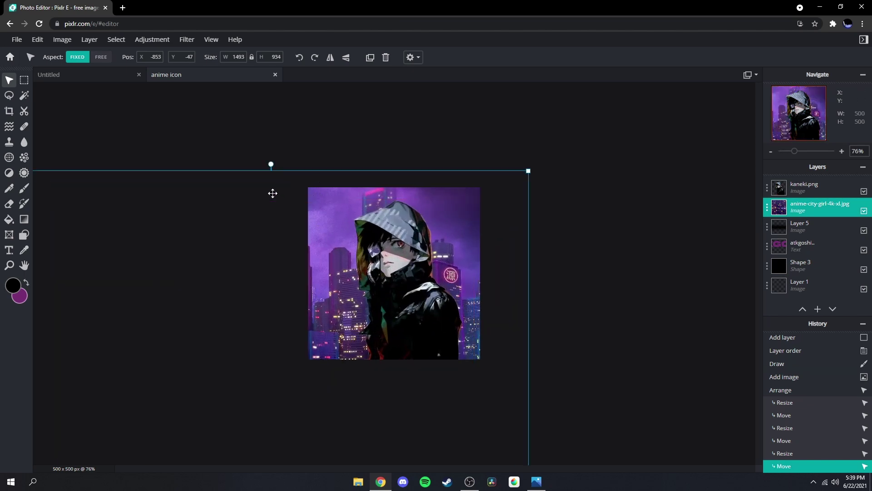
drag(207, 213, 220, 182)
click(641, 188)
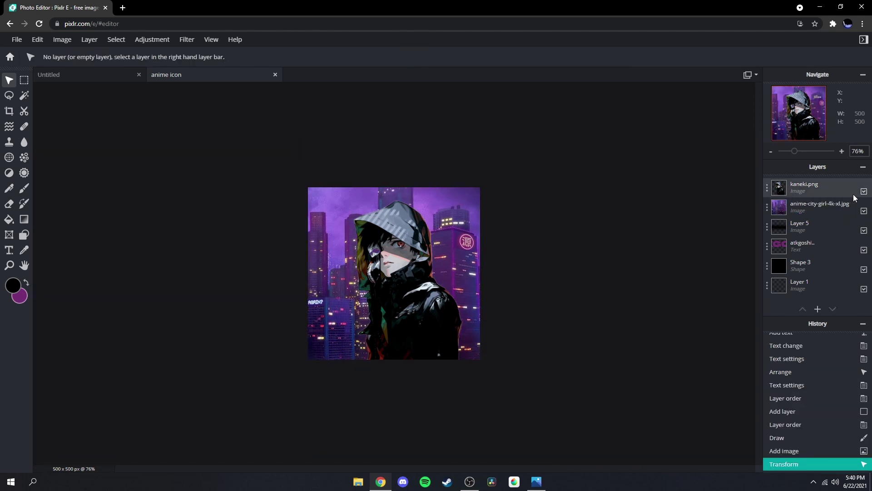
drag(805, 209, 804, 244)
click(675, 199)
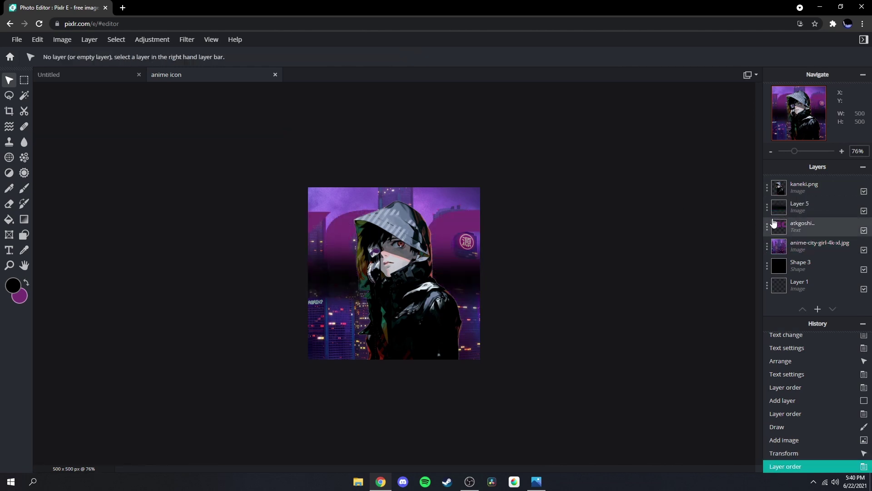
Brush soft black on Layer 5 over the lower half of the canvas and along its left, right and top edges.
click(789, 207)
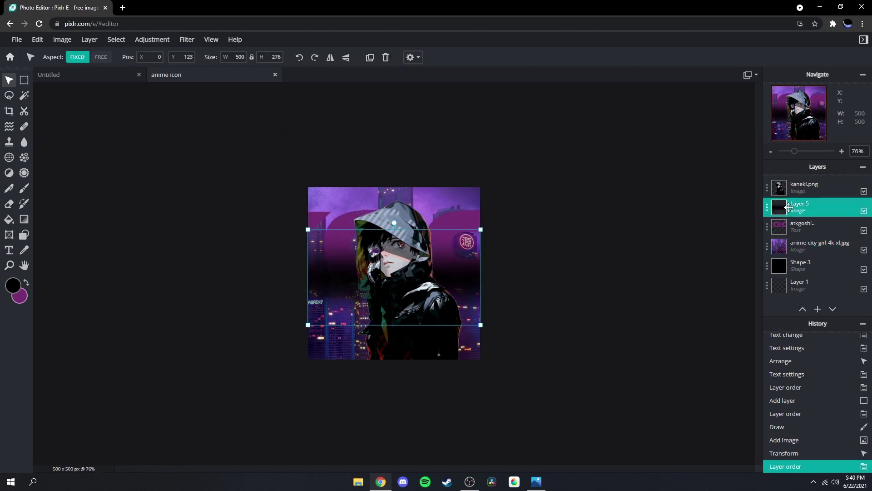
click(24, 188)
mouse_move(291, 309)
mouse_down()
mouse_move(529, 307)
mouse_move(456, 308)
mouse_move(512, 327)
mouse_move(477, 347)
mouse_up()
drag(301, 277, 311, 175)
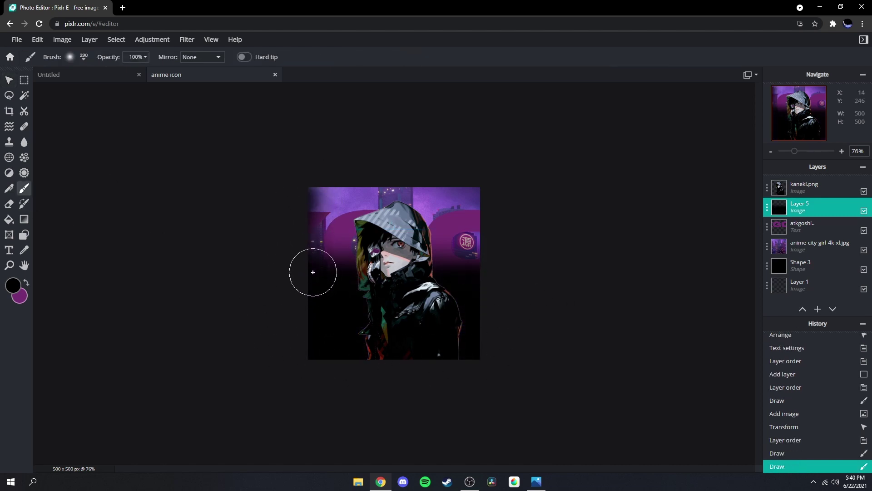
mouse_move(312, 273)
mouse_down()
mouse_move(299, 228)
mouse_move(312, 162)
mouse_up()
drag(497, 177, 495, 283)
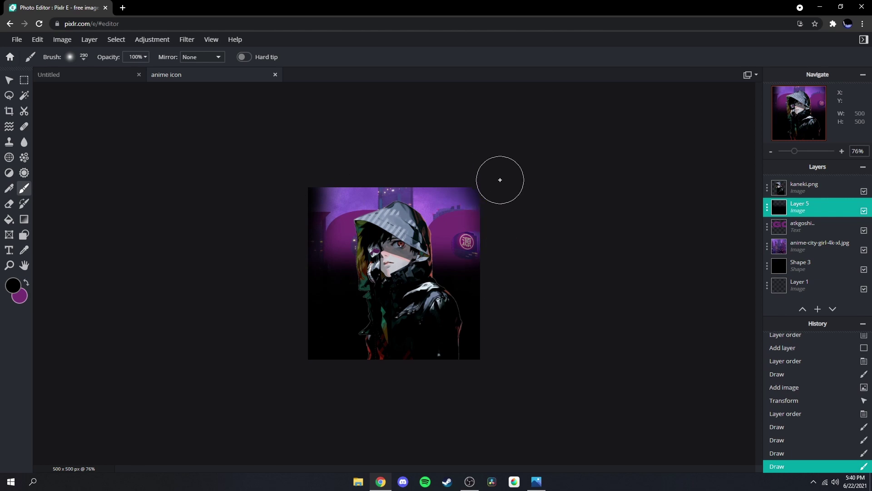
drag(501, 179, 498, 274)
drag(497, 196, 499, 282)
drag(475, 188, 356, 168)
mouse_move(450, 181)
mouse_down()
mouse_move(306, 194)
mouse_move(335, 185)
mouse_move(312, 200)
mouse_up()
drag(424, 174, 491, 186)
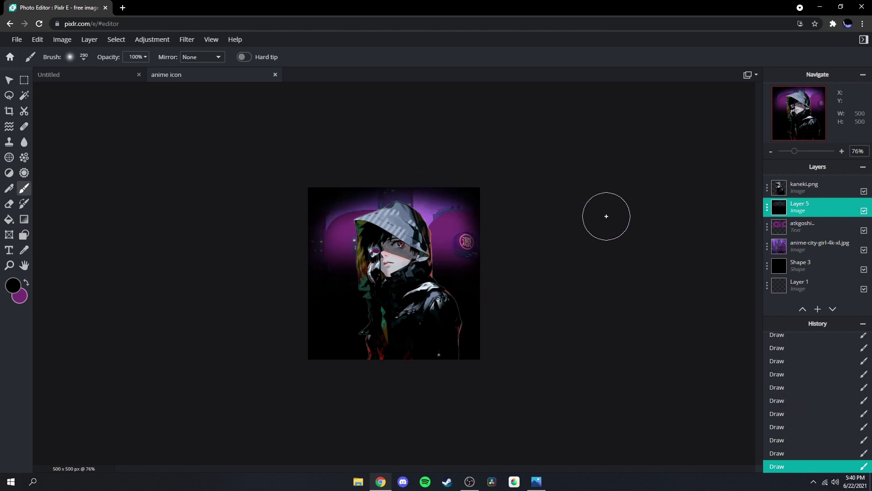
Lower the transparency value of the anime-city-girl-4k-xl.jpg layer to about 65.
scroll(605, 214, up, 2)
click(828, 241)
click(828, 241)
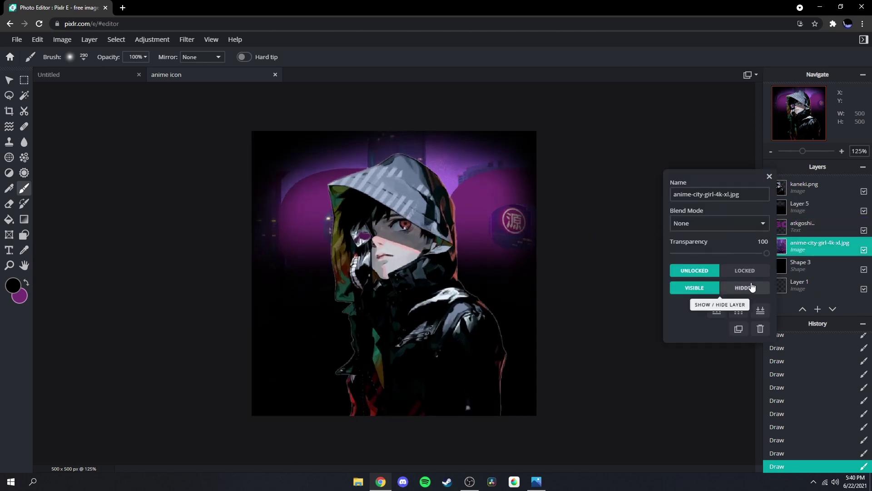
drag(769, 253, 728, 255)
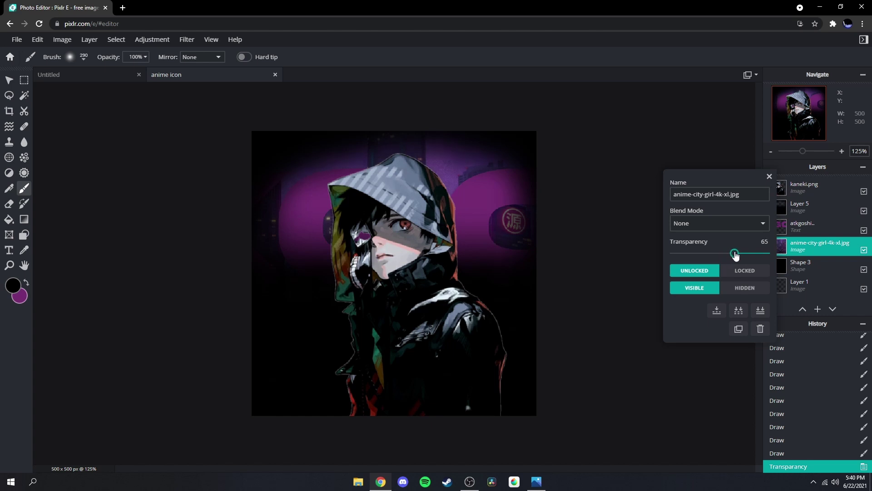
click(770, 176)
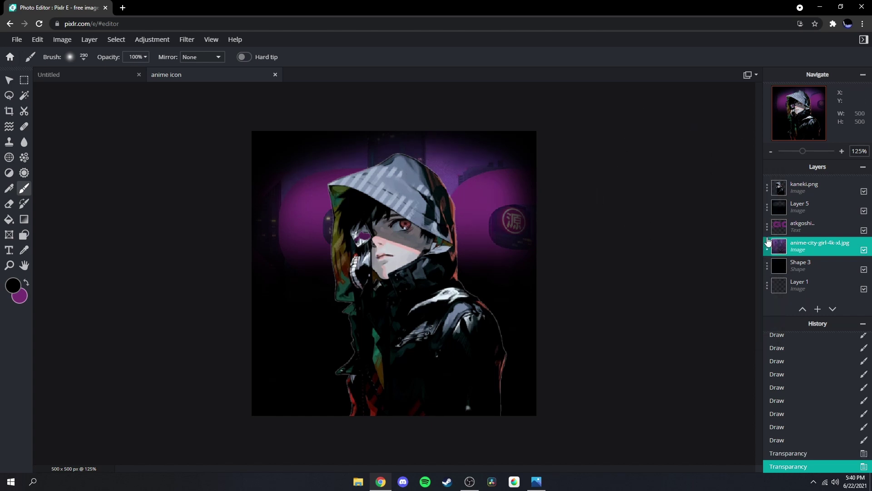
Add an empty layer above the city image and set the brush to 28 px with 0% softness.
click(817, 309)
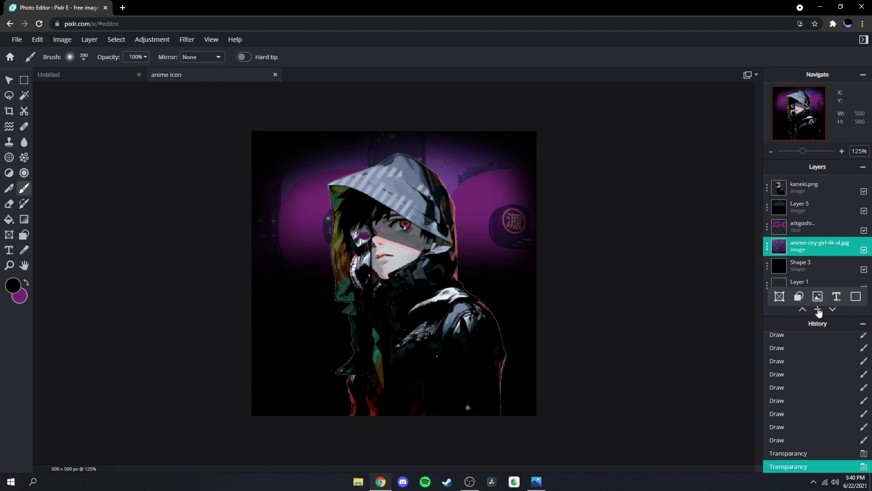
click(853, 297)
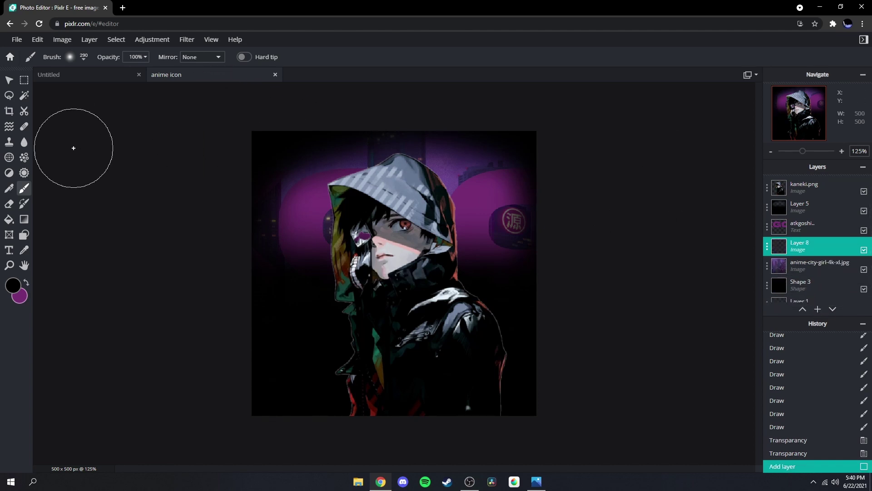
click(70, 57)
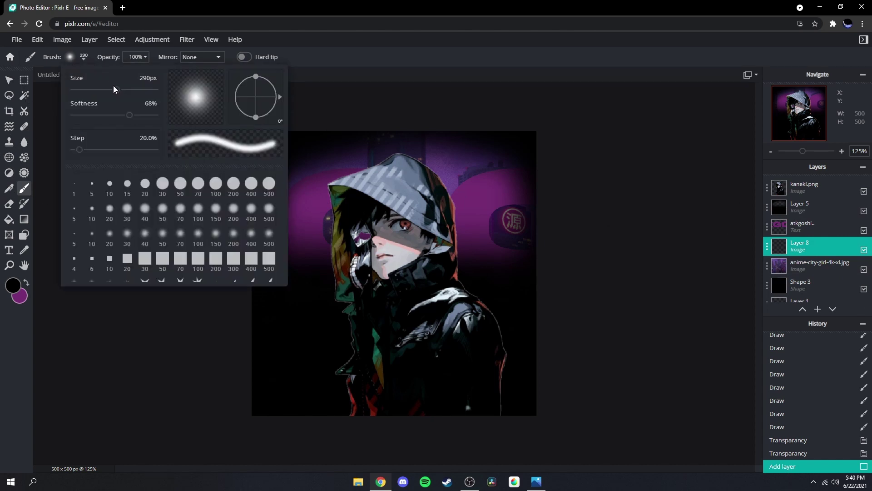
drag(129, 115, 74, 116)
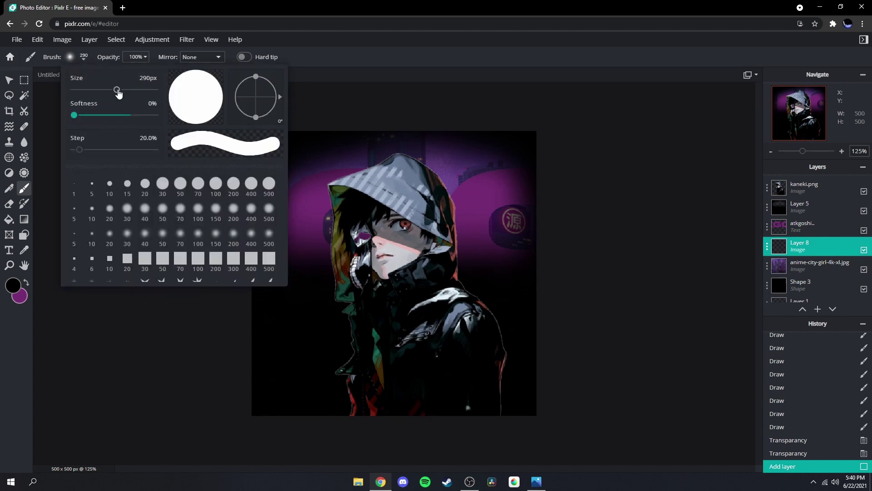
drag(118, 93, 83, 91)
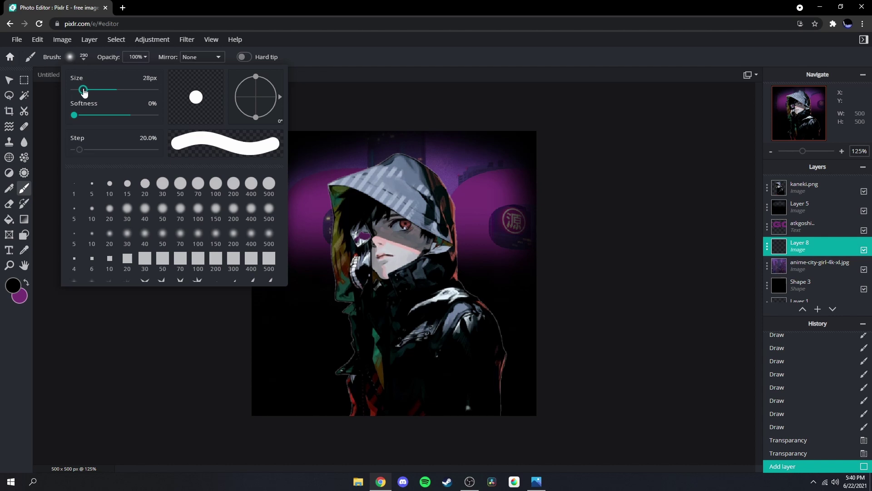
click(304, 92)
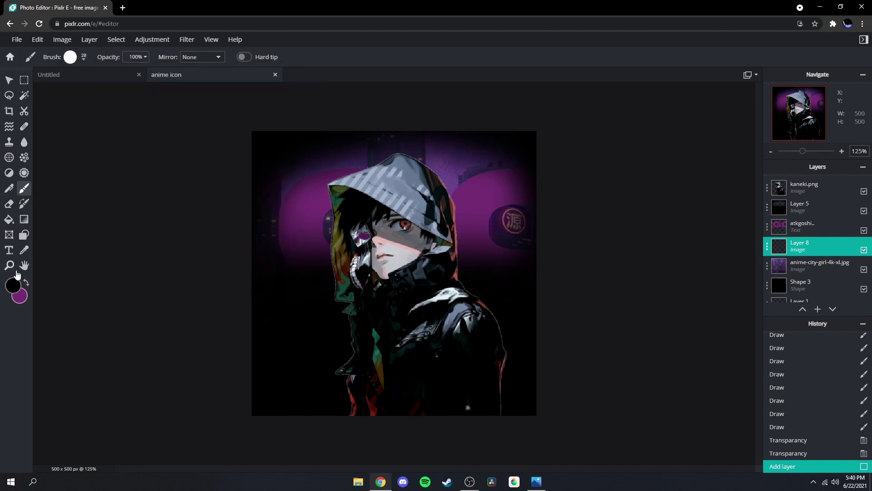
Set the brush colour to white and stamp one 28 px dot in the background left of the hood's brim.
click(17, 284)
click(343, 205)
click(331, 194)
click(515, 325)
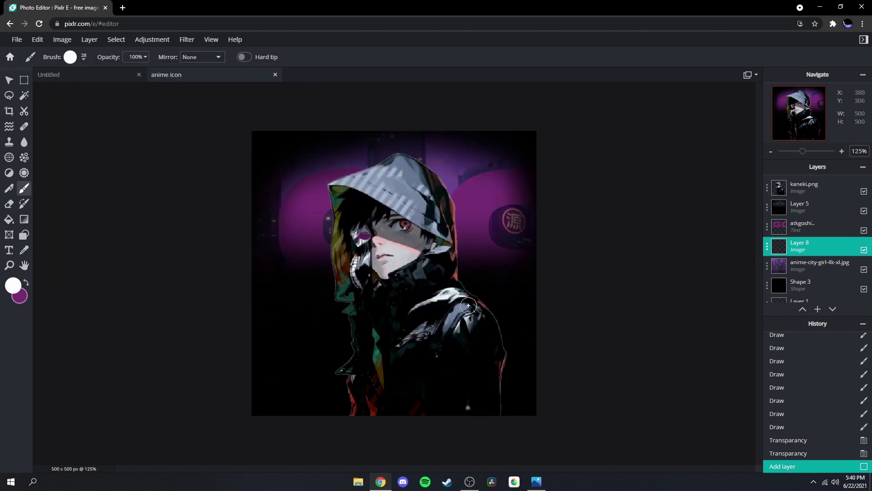
click(299, 178)
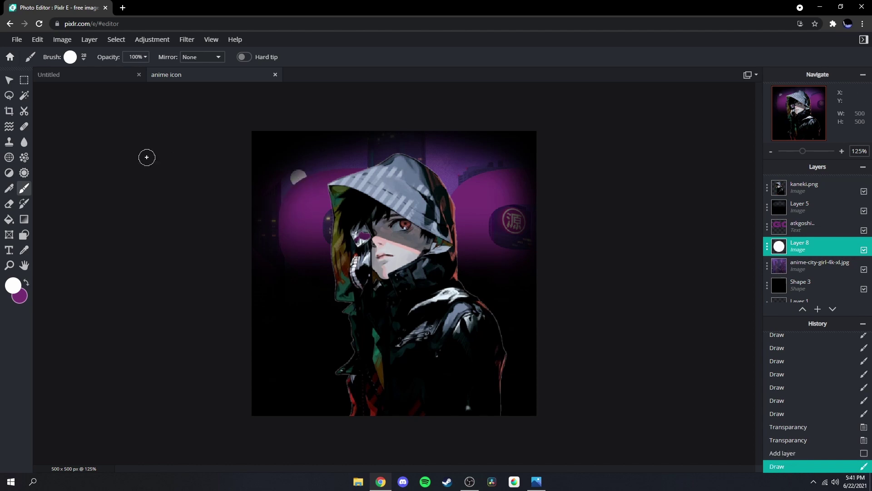
Set the brush size to 44 px and stamp a white dot partly behind the hood's left edge.
click(84, 56)
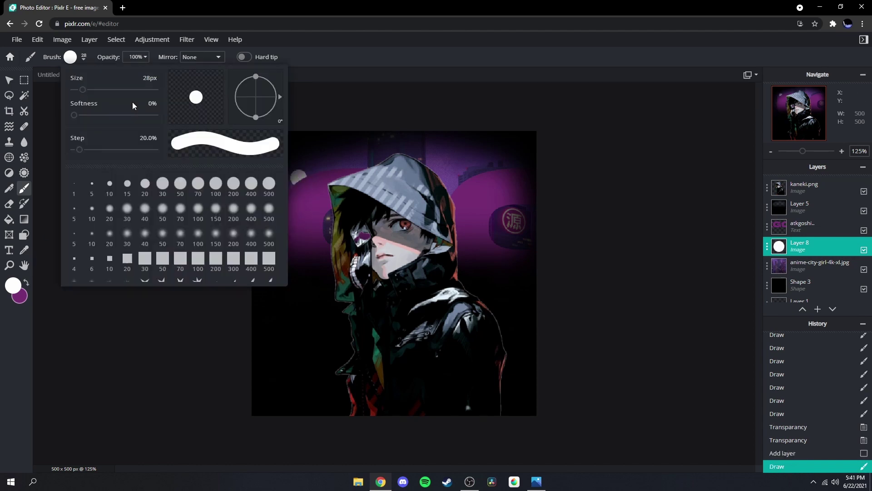
click(89, 91)
click(321, 230)
click(330, 222)
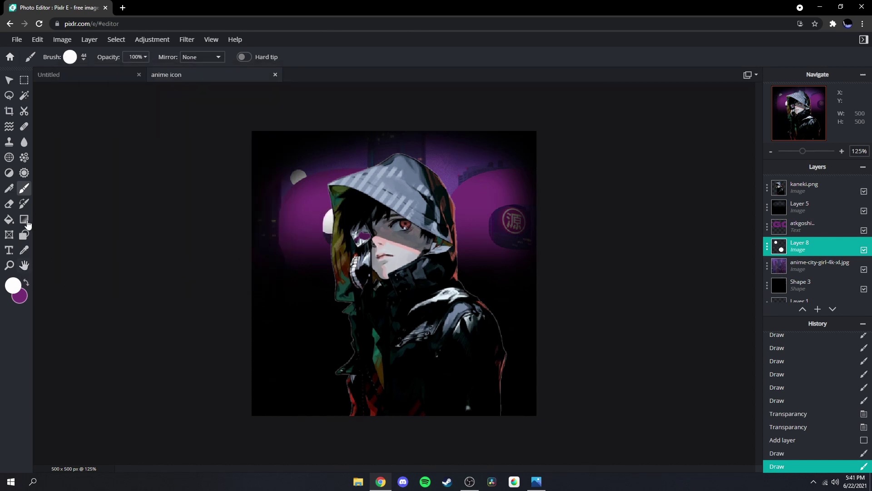
Stamp a 24 px white dot near the canvas's upper-left corner and a 77 px one above the character's right-hand shoulder.
click(70, 58)
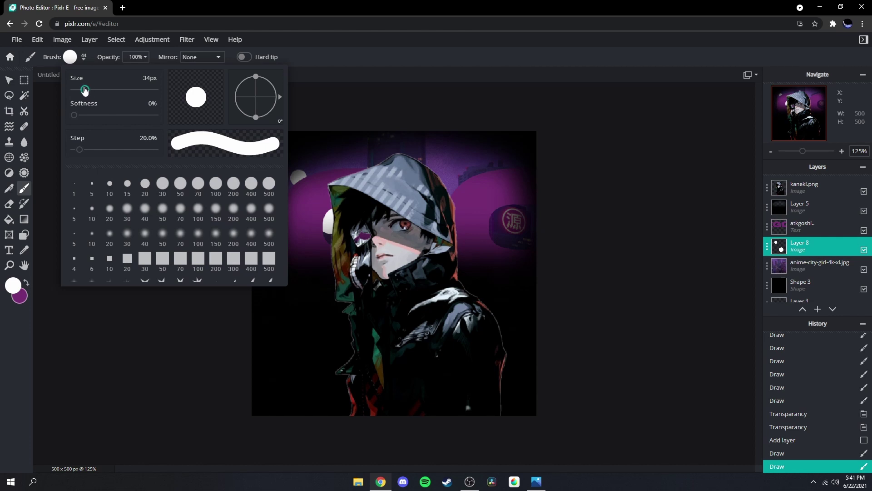
drag(85, 90, 79, 90)
click(264, 162)
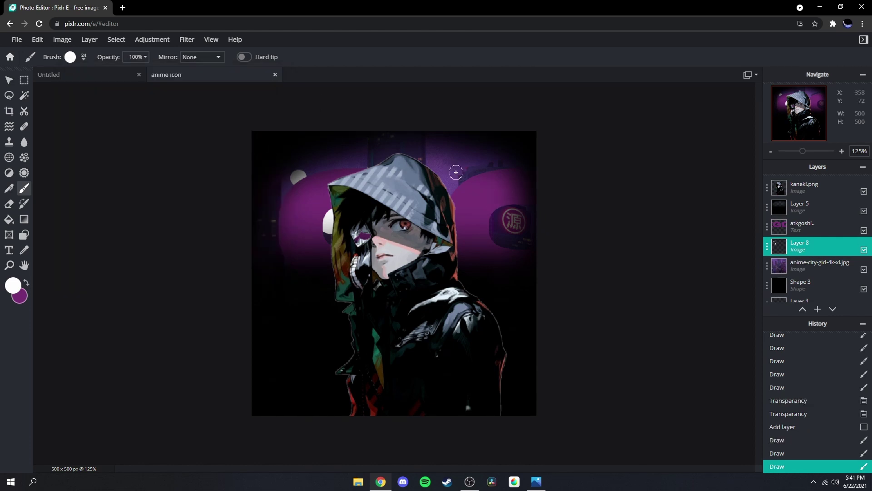
click(80, 61)
drag(80, 90, 99, 92)
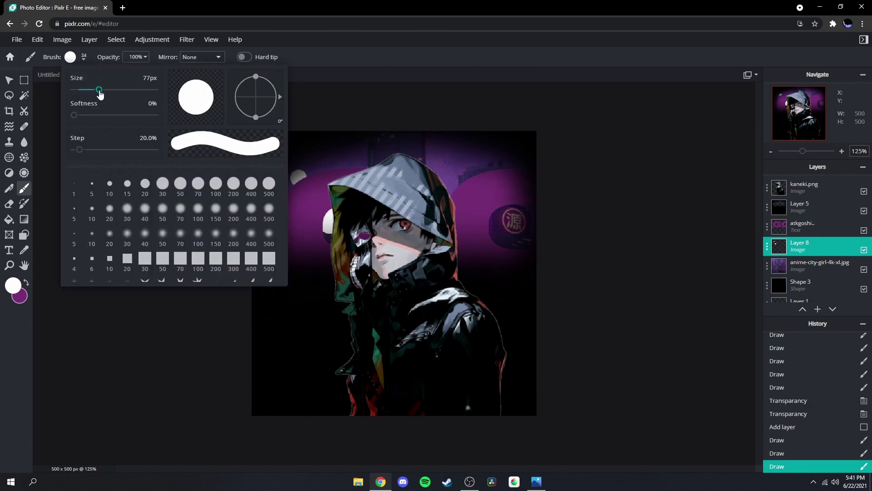
click(468, 268)
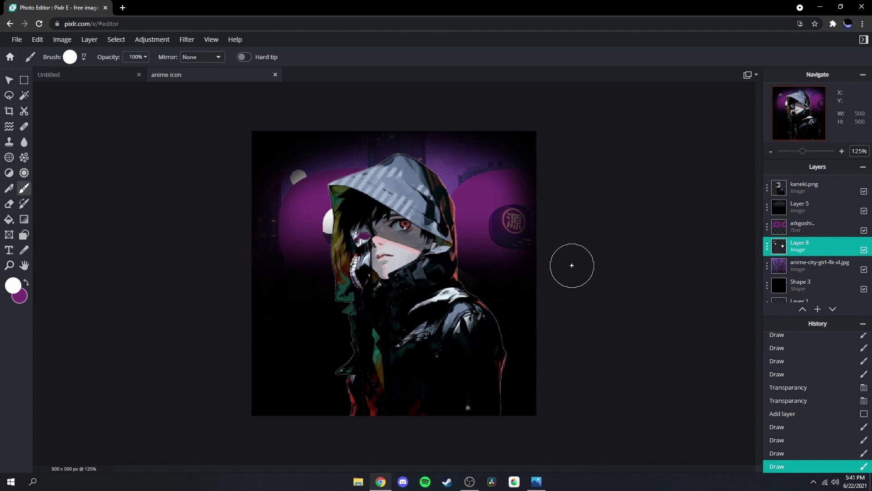
Move the white dots layer directly beneath the kaneki.png layer and select its pixels.
drag(807, 249, 806, 208)
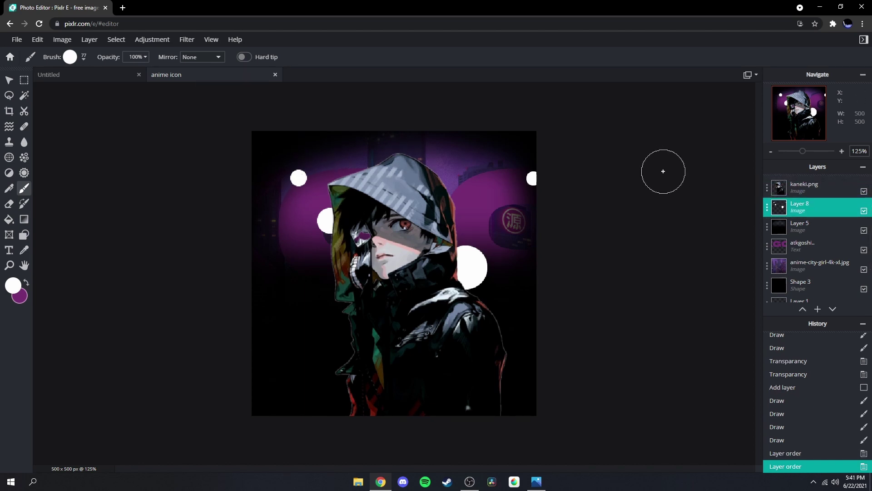
click(8, 96)
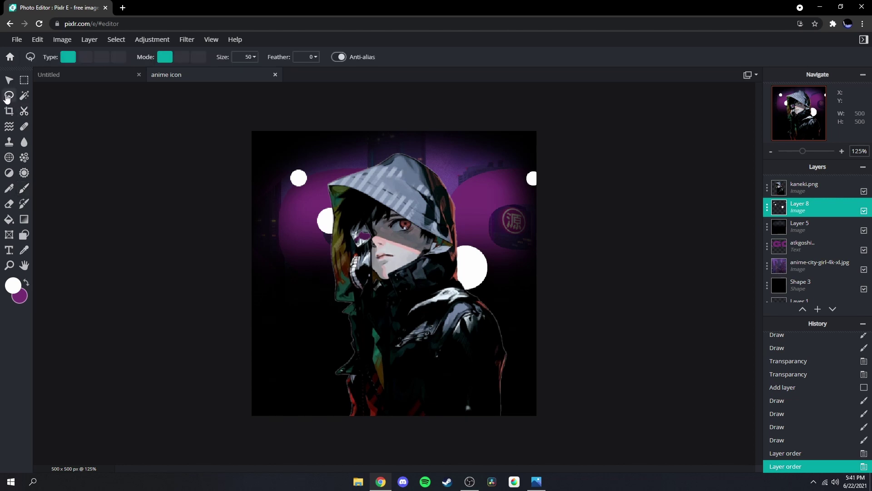
right_click(299, 178)
click(318, 193)
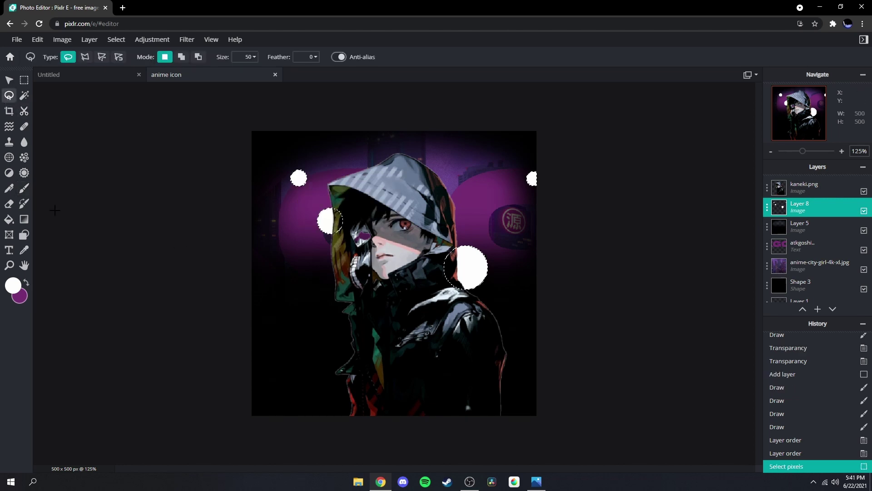
Set the start colour of the linear gradient to dark blue #080062.
click(22, 221)
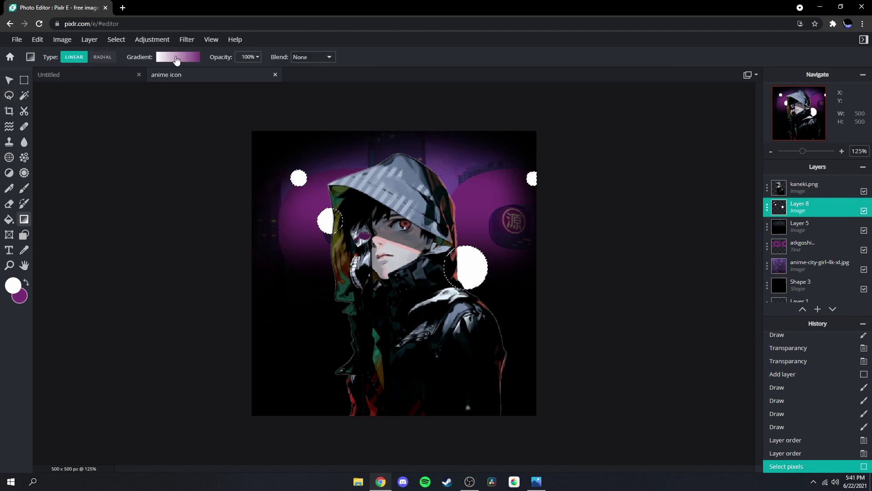
click(176, 58)
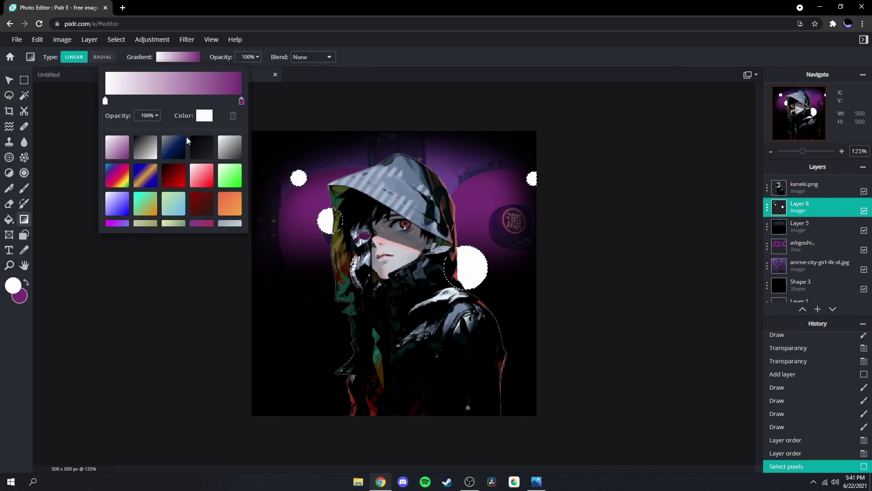
click(202, 119)
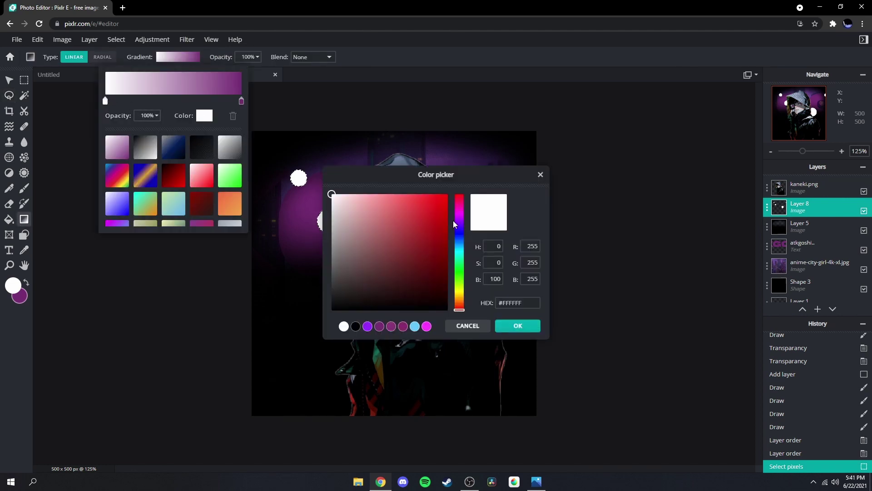
click(459, 231)
drag(450, 245, 448, 266)
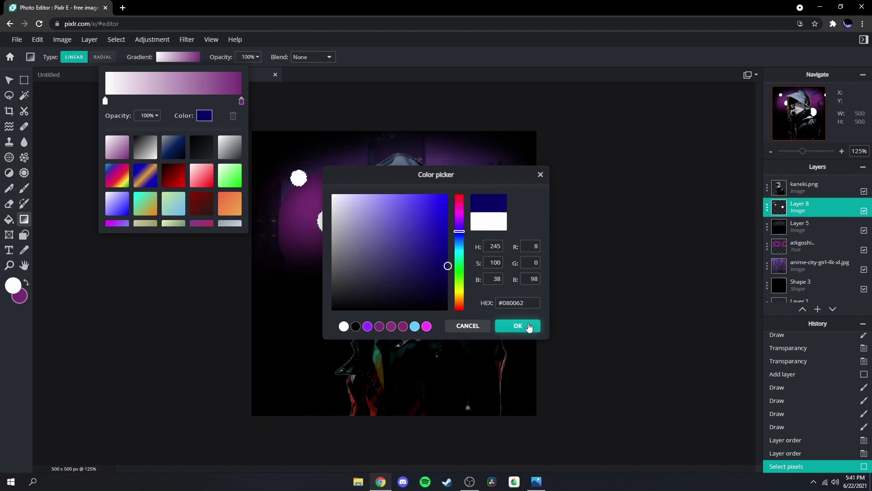
click(518, 326)
Set the end colour of the gradient to bright purple #C700FE.
click(241, 101)
click(209, 116)
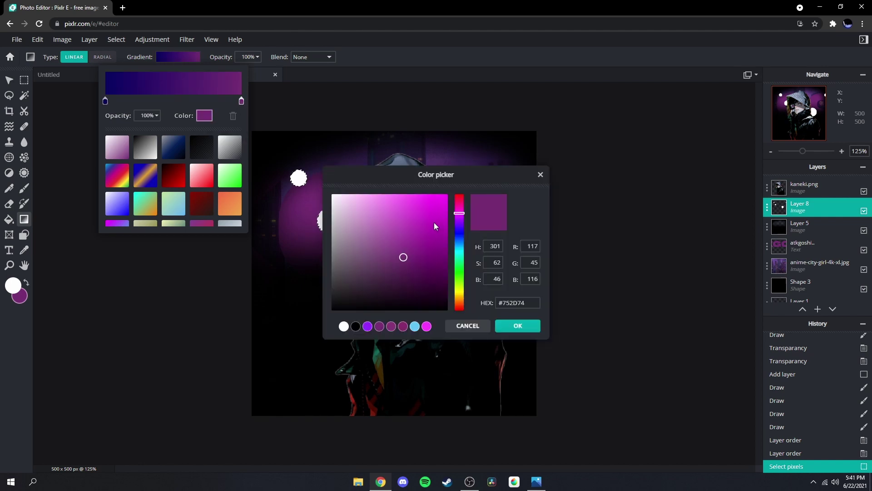
drag(434, 225, 447, 194)
click(459, 218)
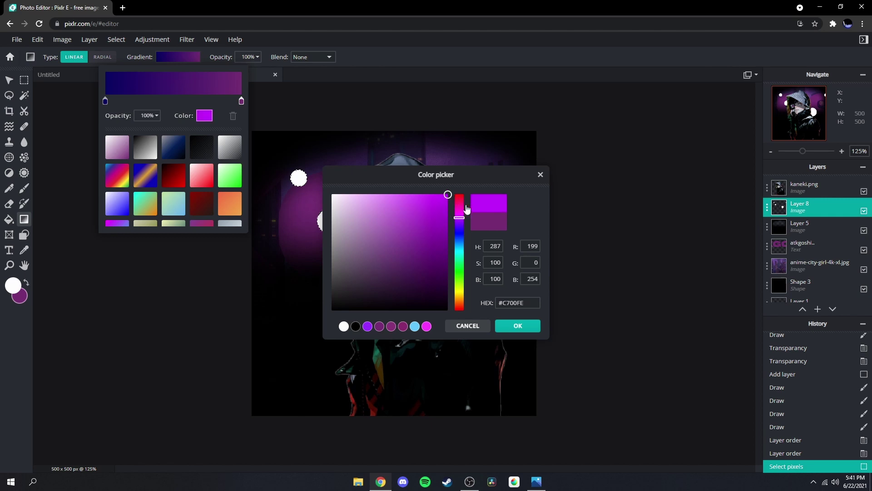
click(514, 327)
click(580, 148)
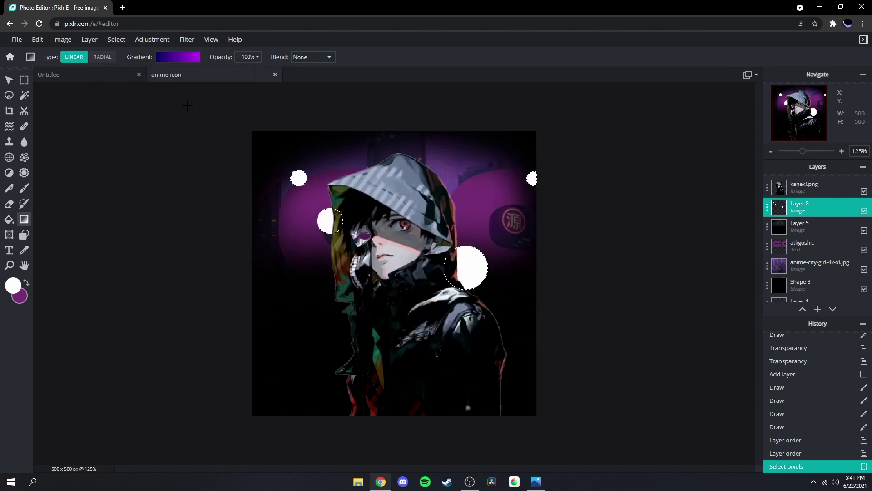
Apply the blue-to-purple gradient diagonally from upper left to lower right across the selected dots, and clear the selection.
drag(187, 106, 596, 342)
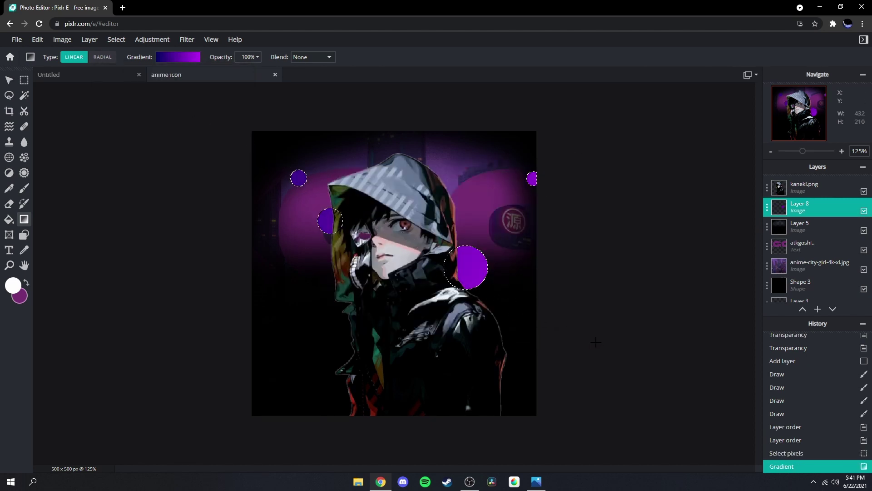
click(123, 40)
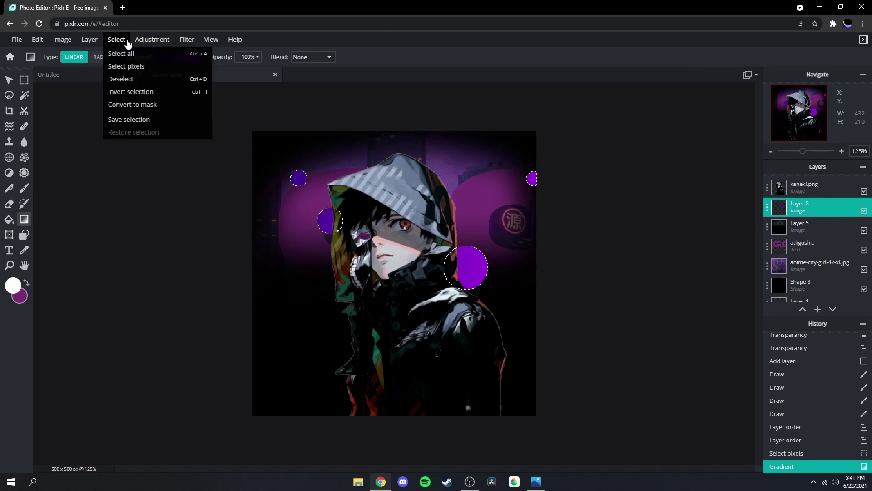
click(139, 78)
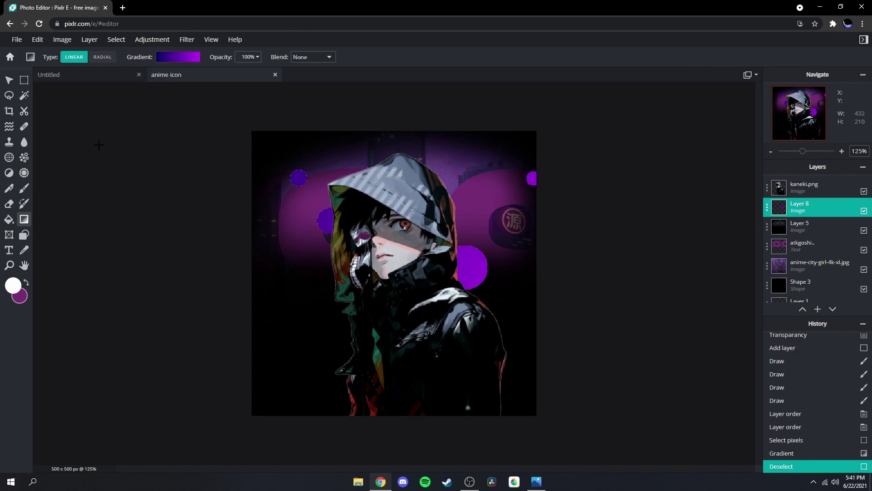
Add an empty layer above the gradient dots and stamp a 39 px white dot overlapping the large purple dot's upper edge.
click(817, 309)
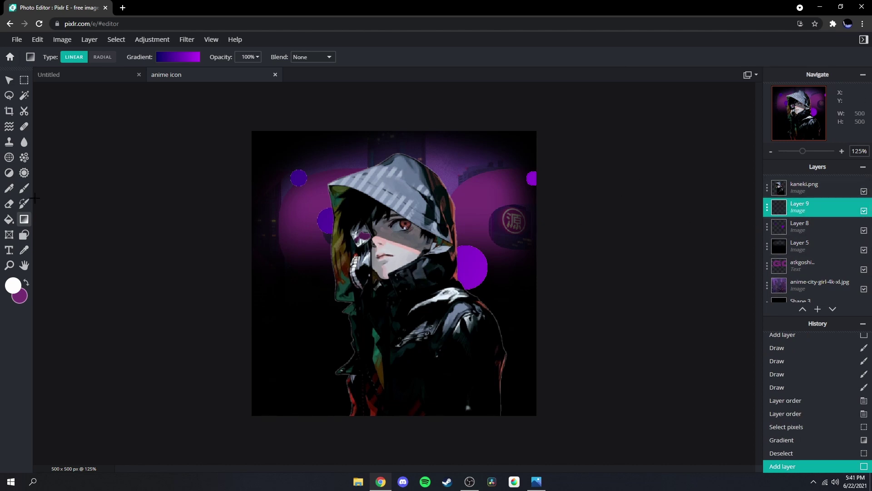
click(23, 188)
click(84, 58)
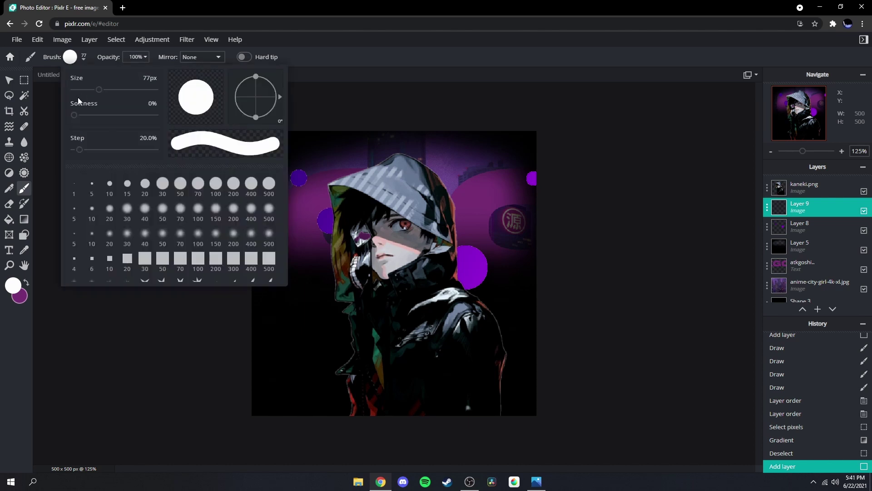
drag(97, 91, 85, 90)
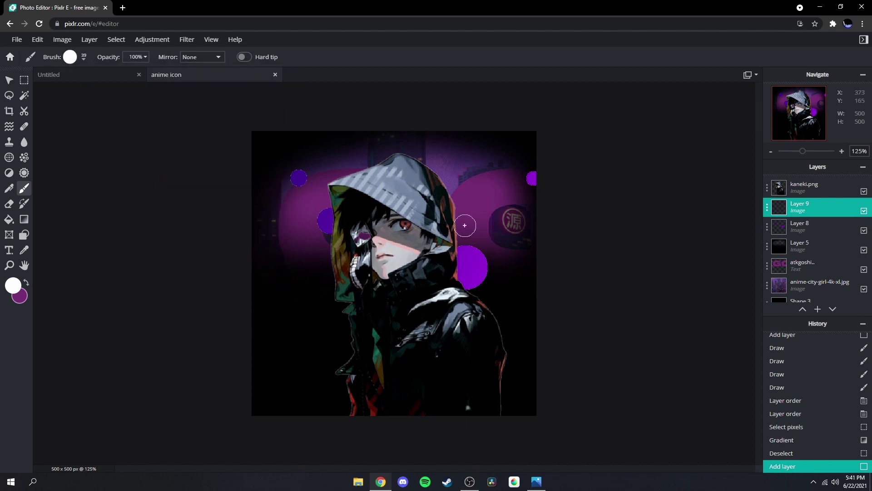
click(481, 246)
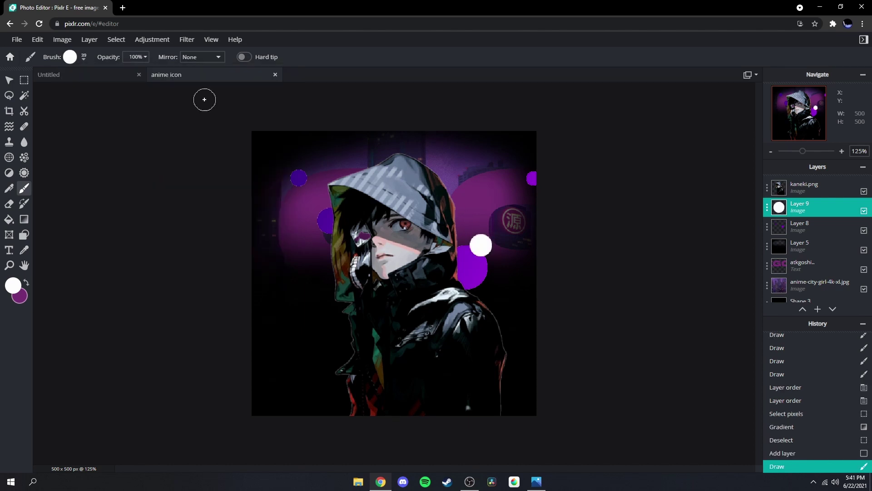
Stamp a 23 px white dot against the small blue dot's right side and a 21 px one below the dot behind the hood.
click(83, 58)
drag(87, 90, 83, 91)
click(310, 177)
click(82, 58)
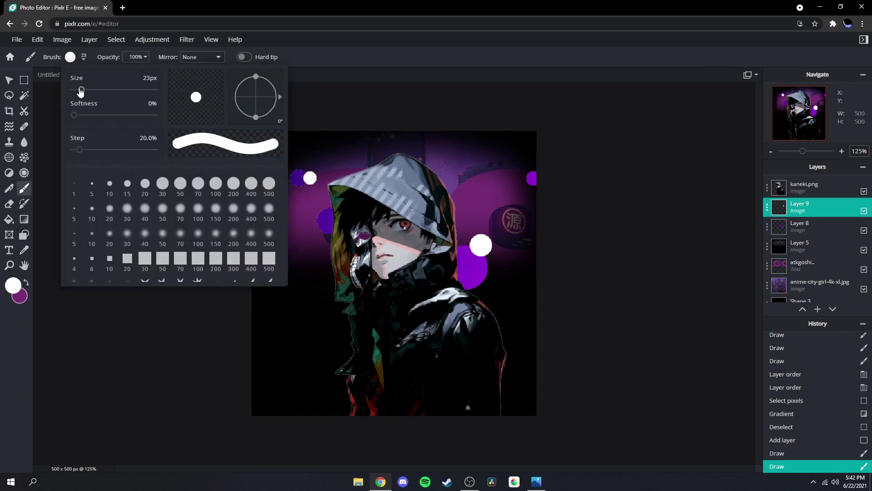
drag(83, 91, 82, 90)
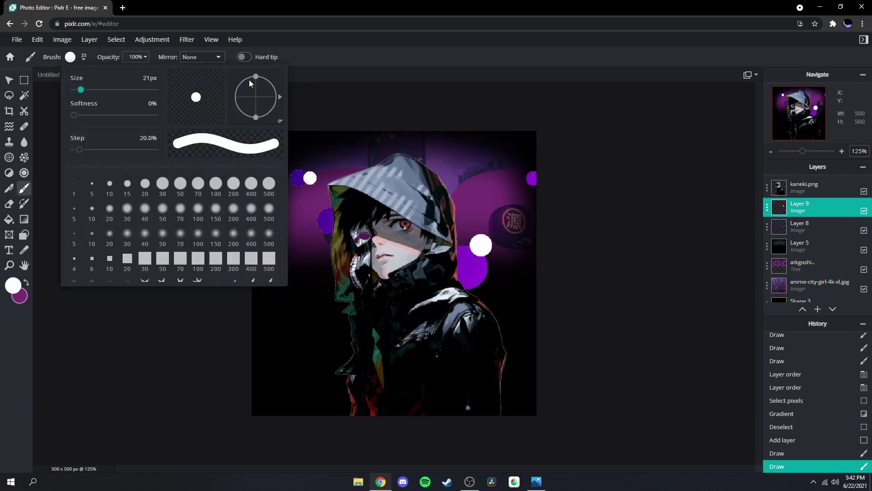
click(325, 235)
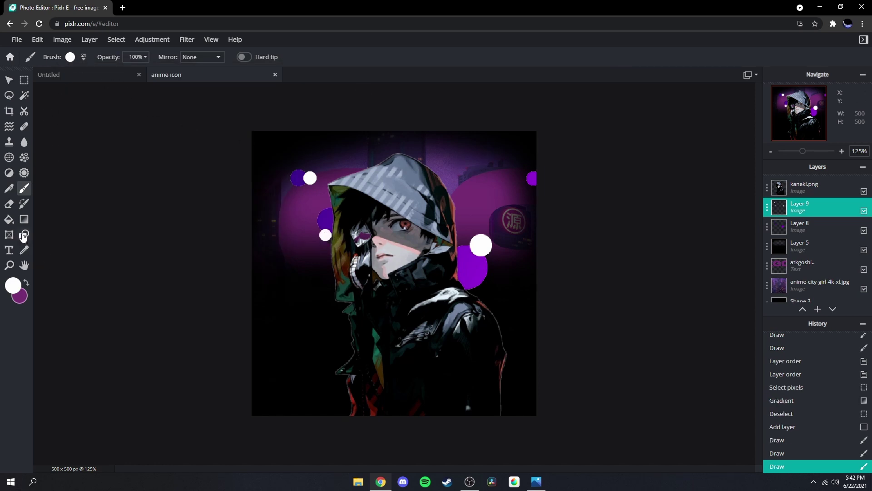
Select the pixels of the three new white dots on Layer 9.
click(7, 96)
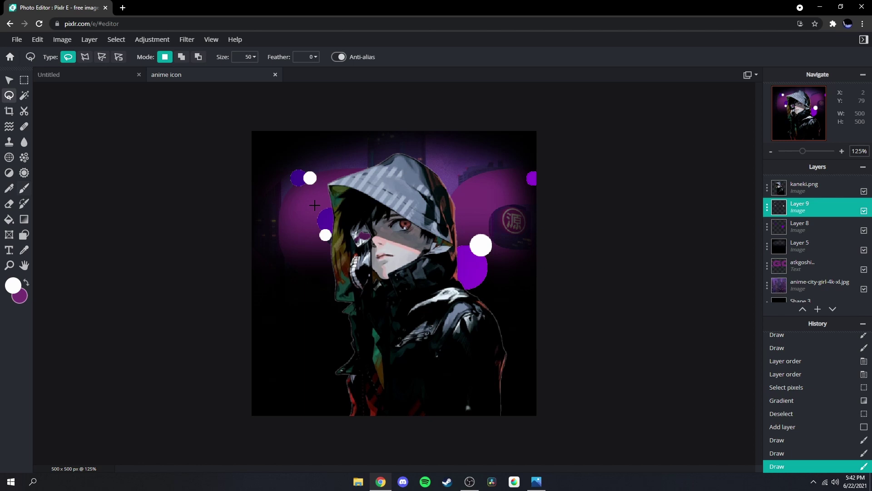
right_click(314, 180)
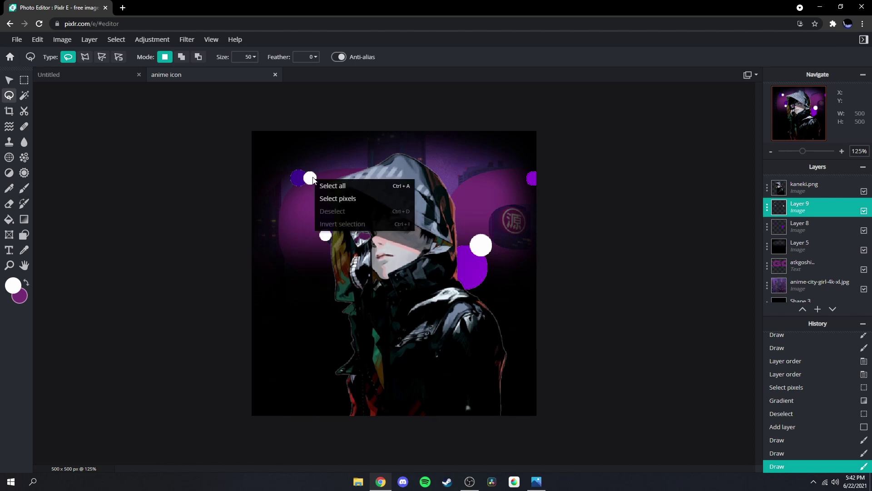
click(355, 203)
Set the linear gradient's start colour to dark blue #060075.
click(25, 219)
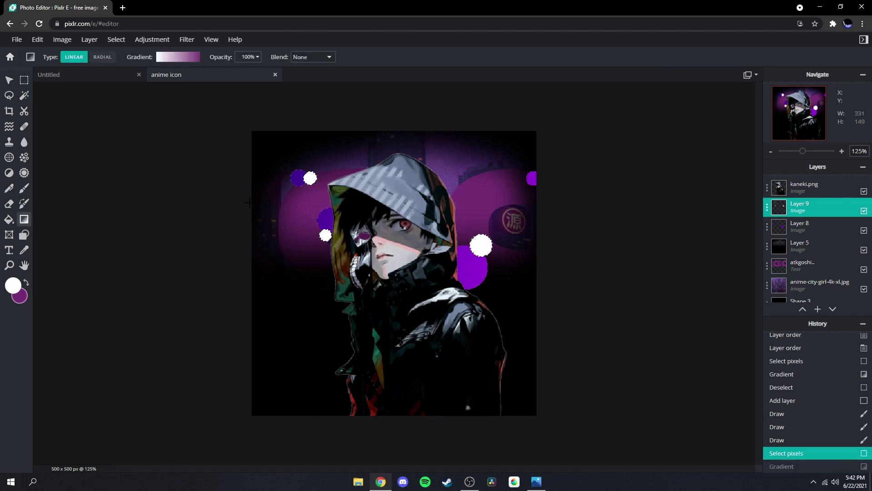
click(182, 58)
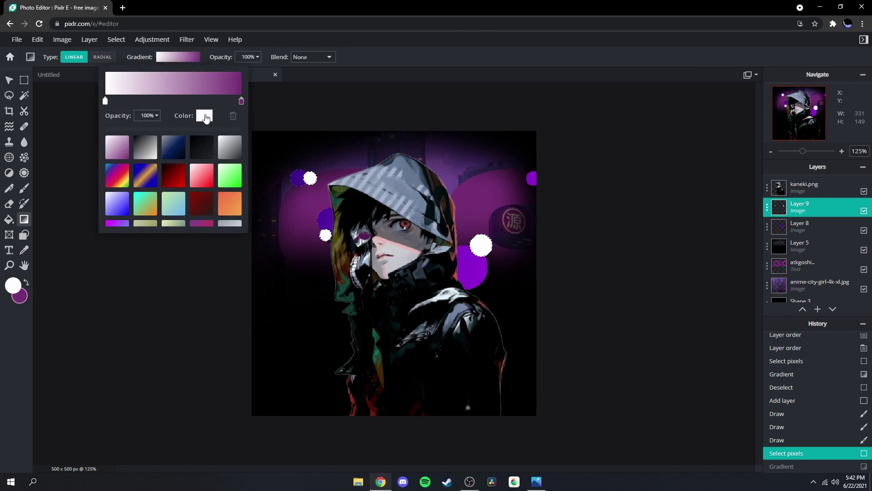
click(204, 116)
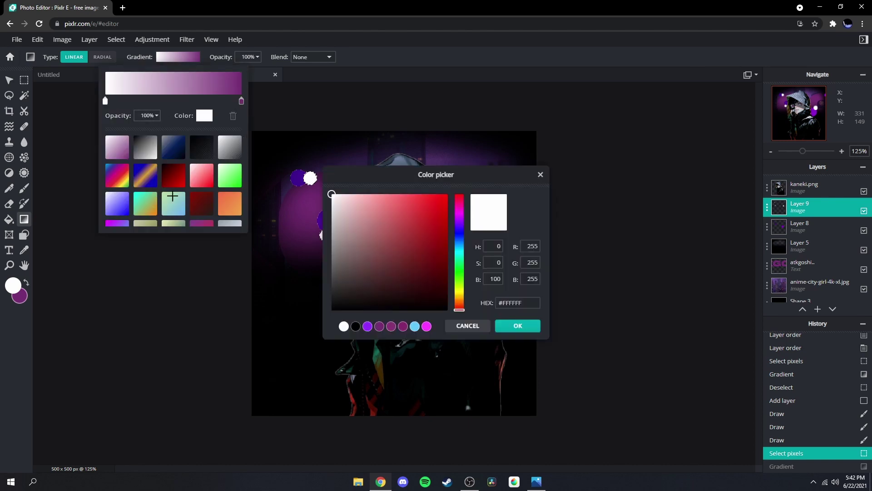
click(459, 230)
click(447, 254)
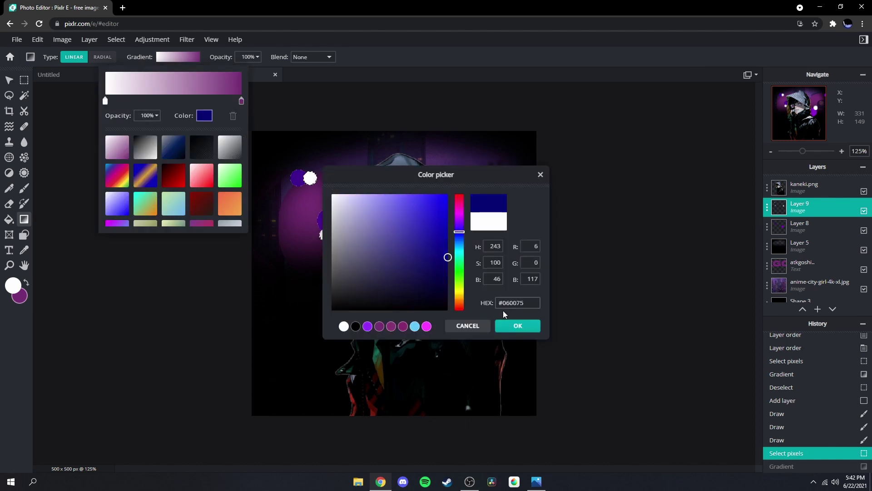
click(511, 325)
Set the gradient's end colour to a fully saturated bright purple.
click(241, 101)
click(204, 115)
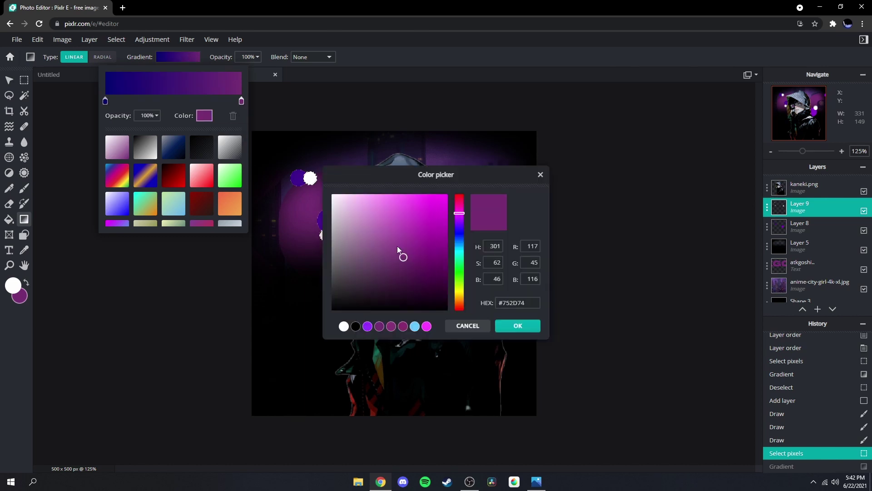
click(460, 227)
drag(459, 229, 460, 222)
click(447, 195)
click(518, 325)
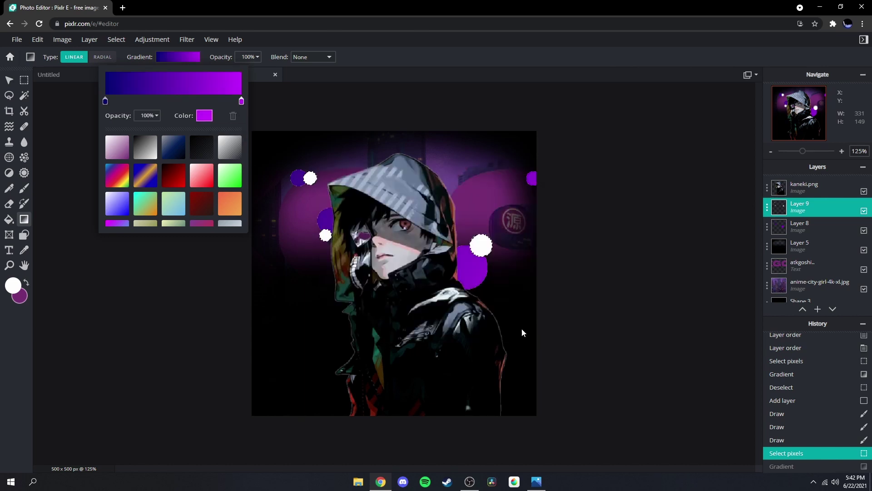
Apply the gradient diagonally from lower right to upper left across the selected new dots, and clear the selection.
drag(544, 345, 212, 120)
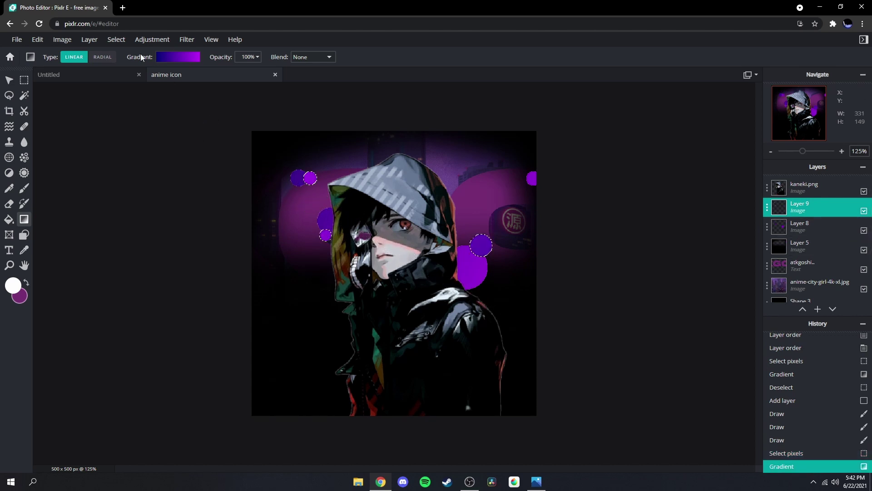
click(116, 40)
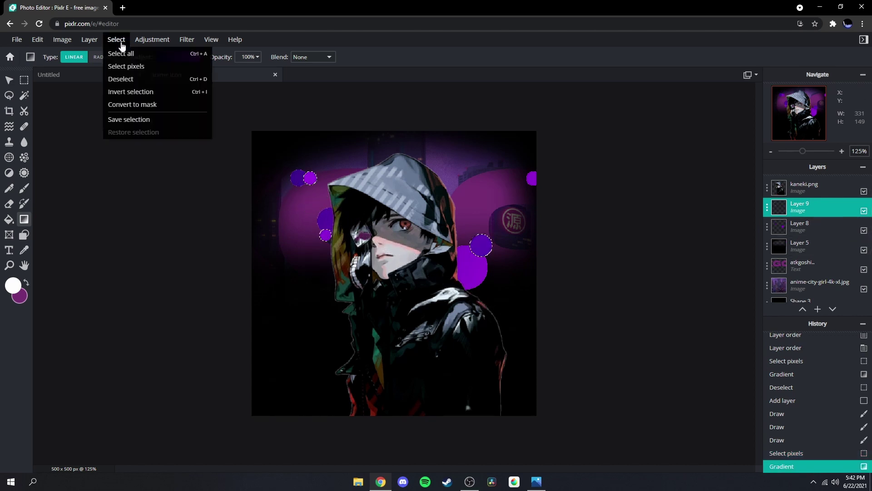
click(143, 80)
scroll(245, 191, down, 3)
scroll(511, 246, up, 1)
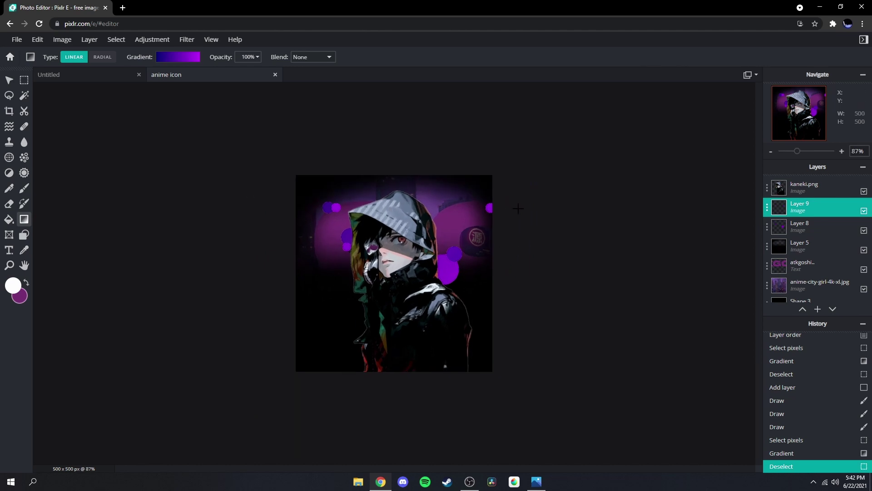
scroll(519, 209, up, 1)
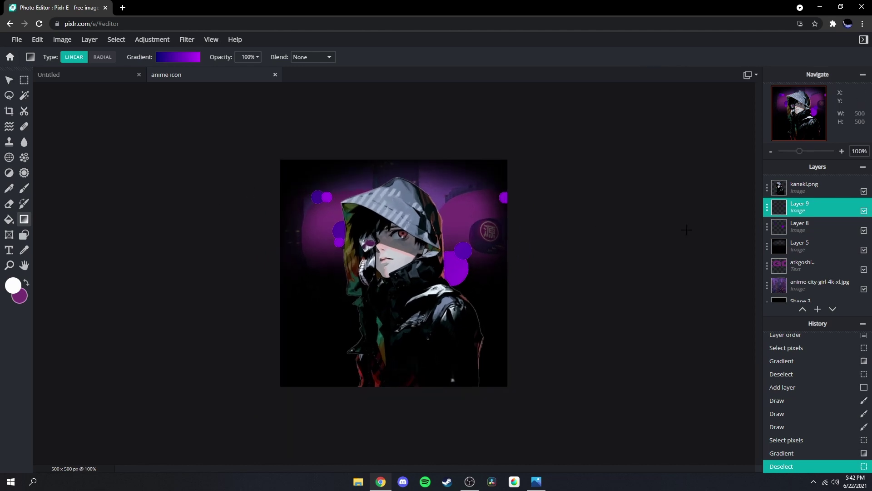
Lower Layer 9's transparency value slightly and set Layer 8's transparency to 81.
click(815, 207)
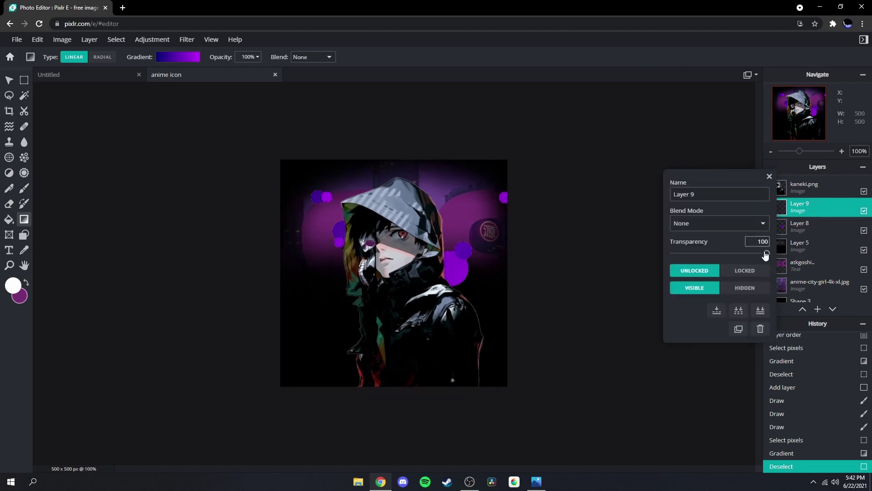
mouse_move(766, 258)
mouse_down()
mouse_move(740, 253)
mouse_move(750, 258)
mouse_up()
click(813, 226)
click(813, 226)
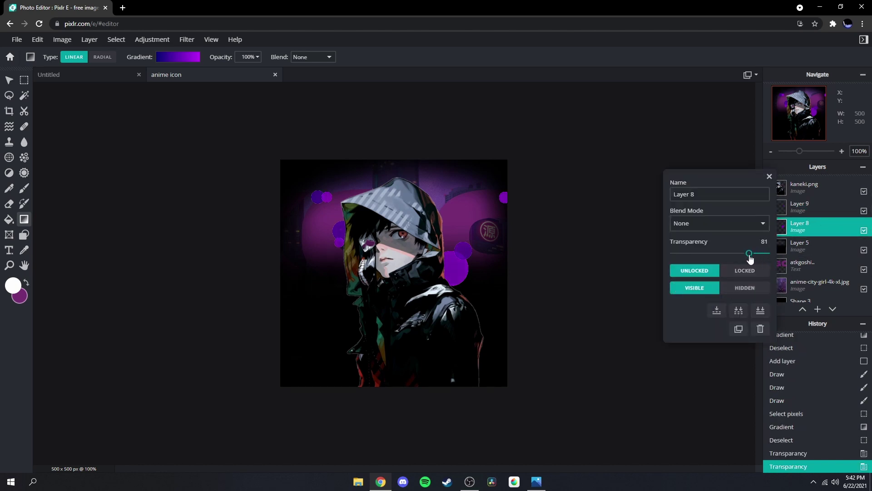
click(768, 177)
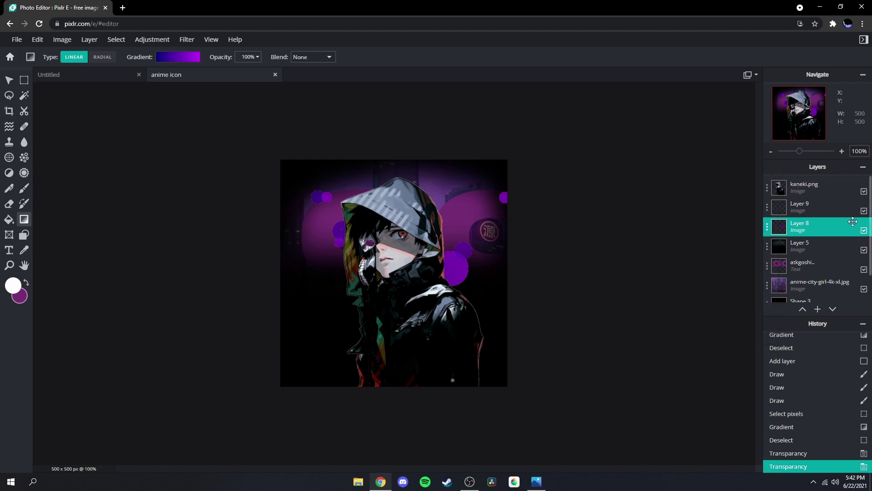
Add a new layer above kaneki.png and set the brush size to 2 px.
click(803, 184)
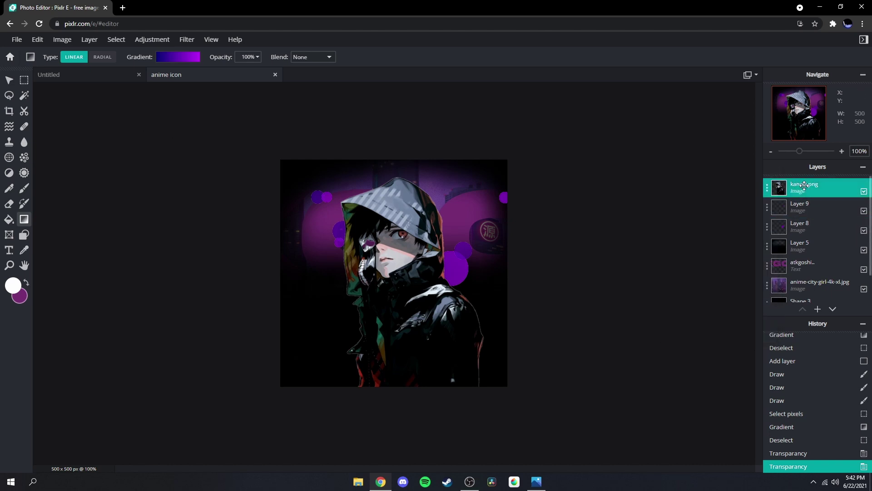
click(818, 309)
click(852, 296)
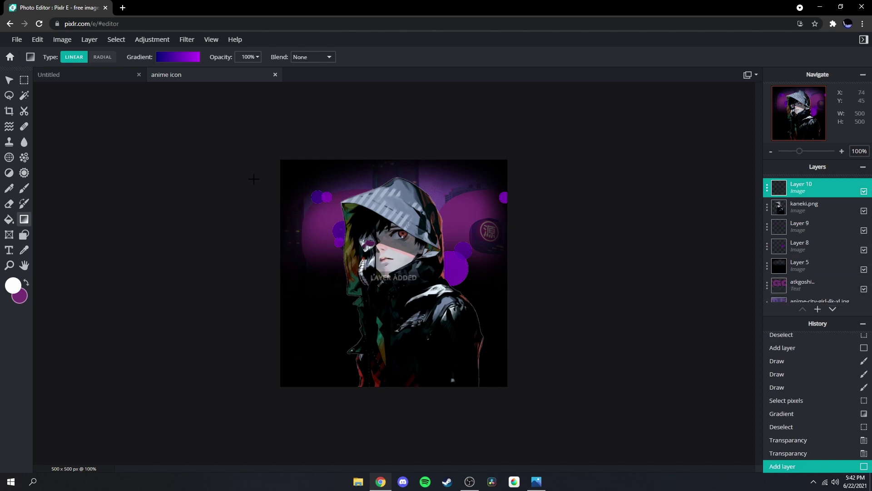
click(25, 193)
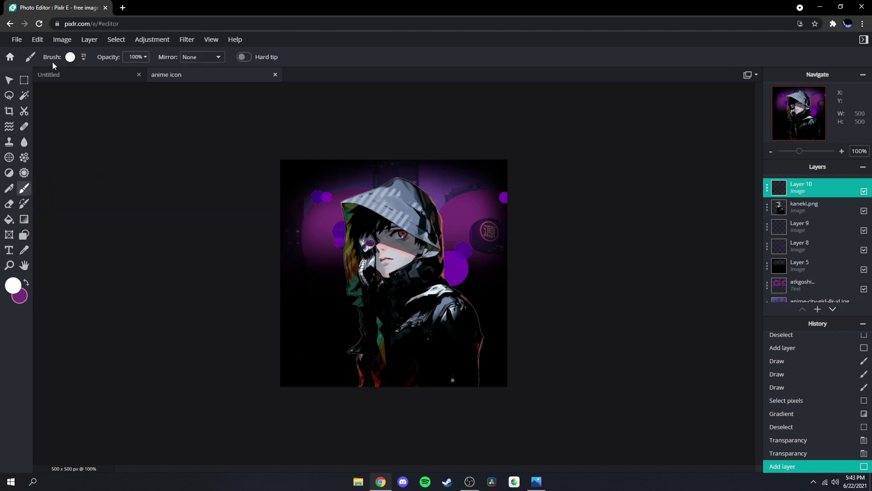
click(70, 58)
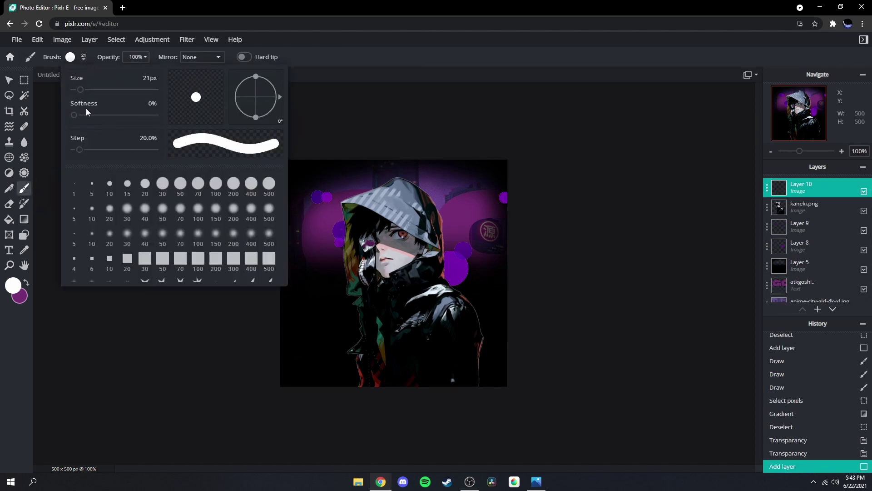
drag(82, 93, 76, 92)
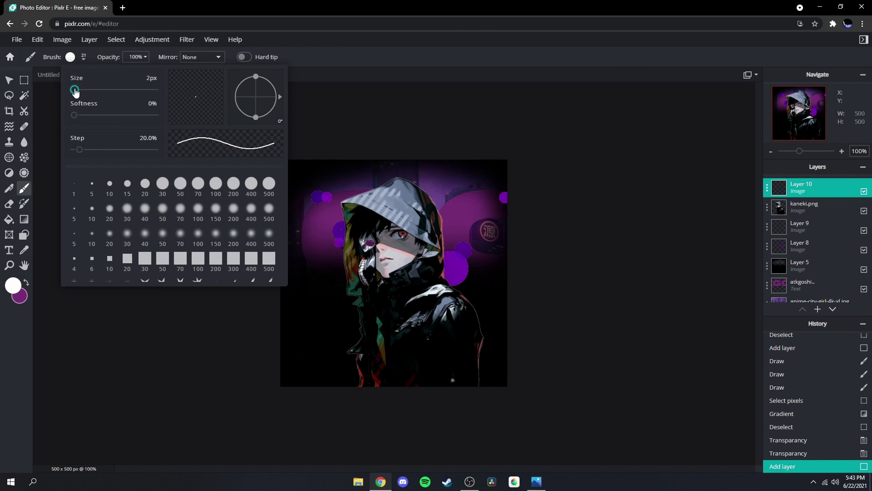
Paint both of the character's eye areas solid white on the new layer.
scroll(472, 199, up, 10)
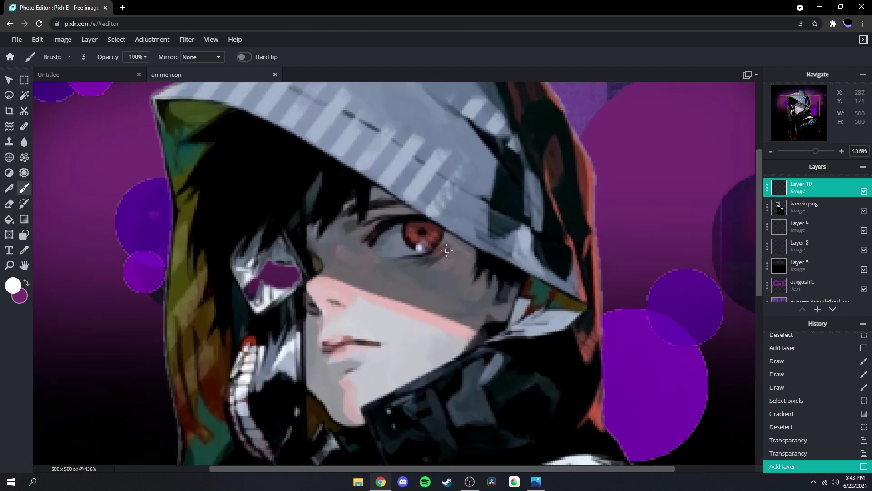
scroll(321, 231, up, 5)
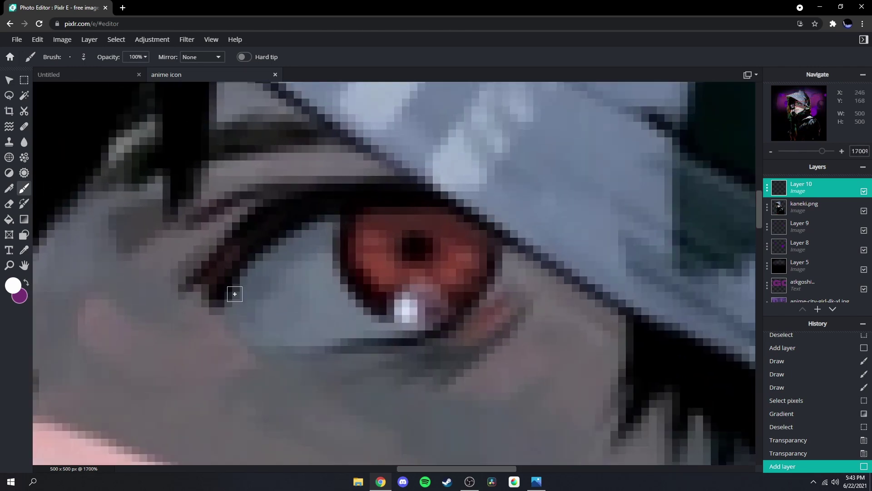
mouse_move(235, 294)
mouse_down()
mouse_move(340, 220)
mouse_move(439, 214)
mouse_move(472, 219)
mouse_move(492, 237)
mouse_move(478, 285)
mouse_move(395, 336)
mouse_move(232, 327)
mouse_move(320, 231)
mouse_move(427, 219)
mouse_move(474, 247)
mouse_move(462, 269)
mouse_move(324, 329)
mouse_move(388, 235)
mouse_move(293, 305)
mouse_move(320, 301)
mouse_move(269, 309)
mouse_move(329, 316)
mouse_up()
mouse_move(248, 345)
mouse_down()
mouse_move(332, 345)
mouse_move(439, 316)
mouse_move(239, 340)
mouse_up()
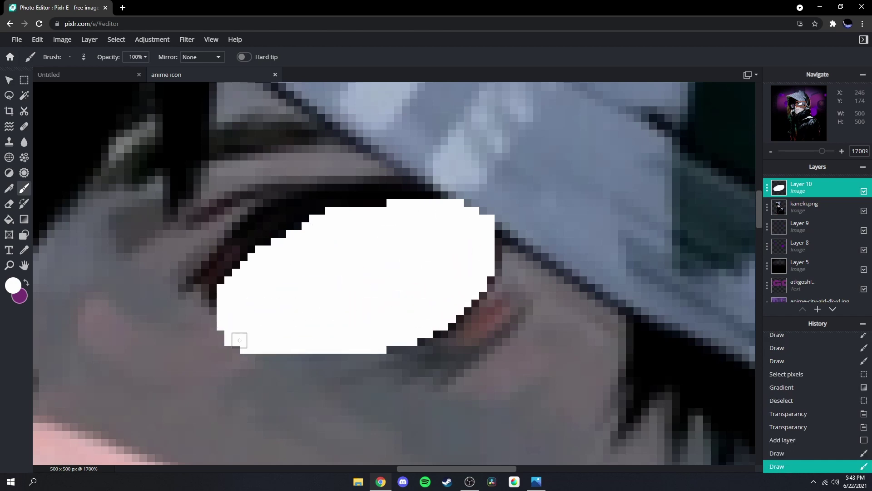
scroll(240, 339, down, 5)
scroll(146, 253, up, 6)
mouse_move(146, 253)
mouse_down()
mouse_move(226, 319)
mouse_move(177, 382)
mouse_move(192, 341)
mouse_move(221, 306)
mouse_up()
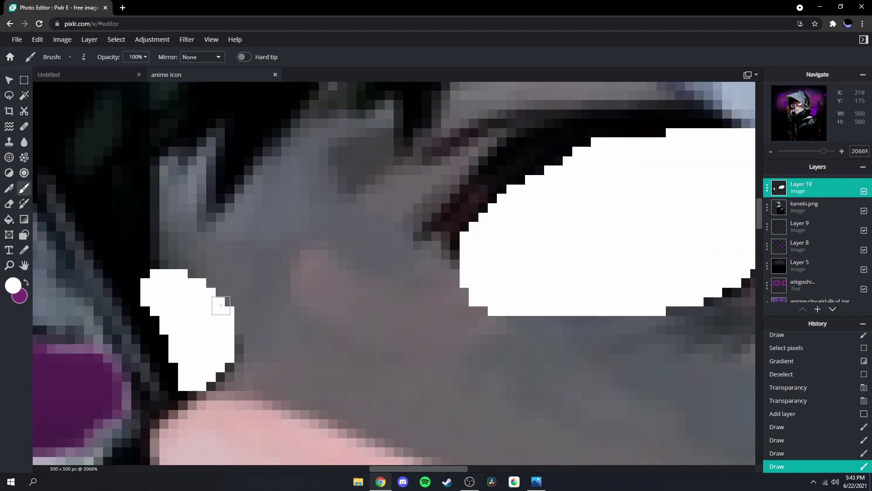
scroll(577, 132, down, 10)
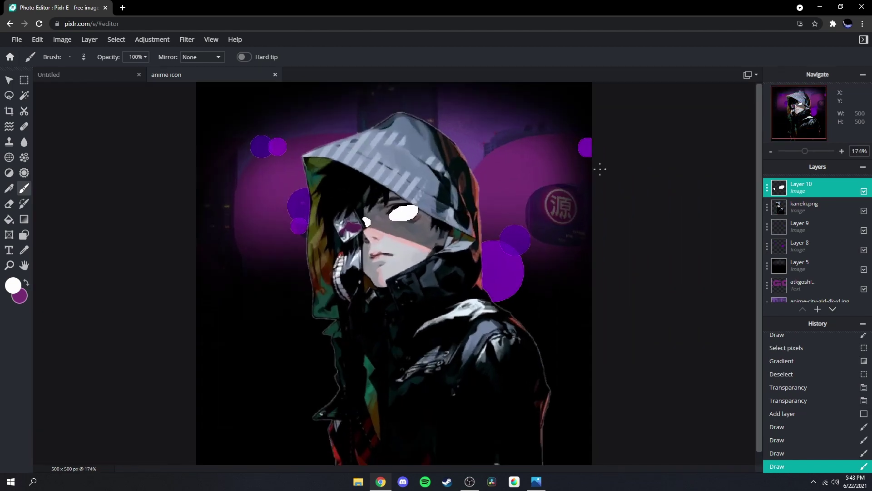
Add the r6q3q0_large glow image from the GFX folder as a new layer.
click(88, 40)
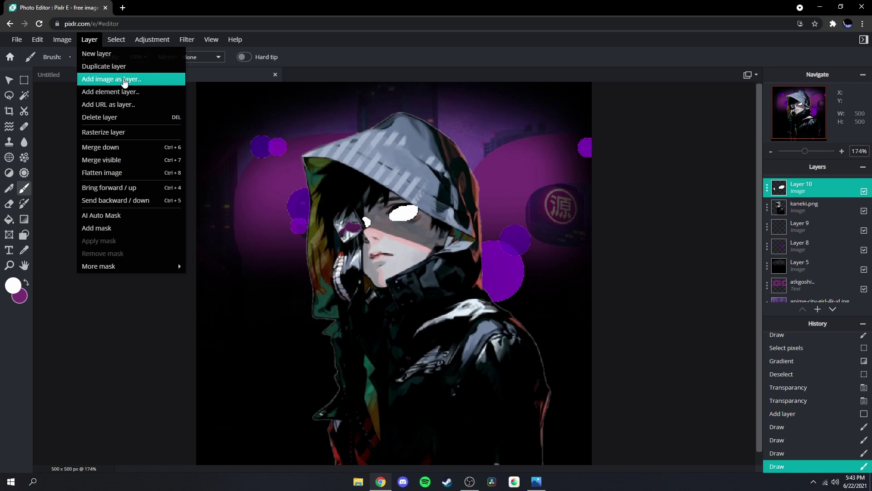
click(124, 80)
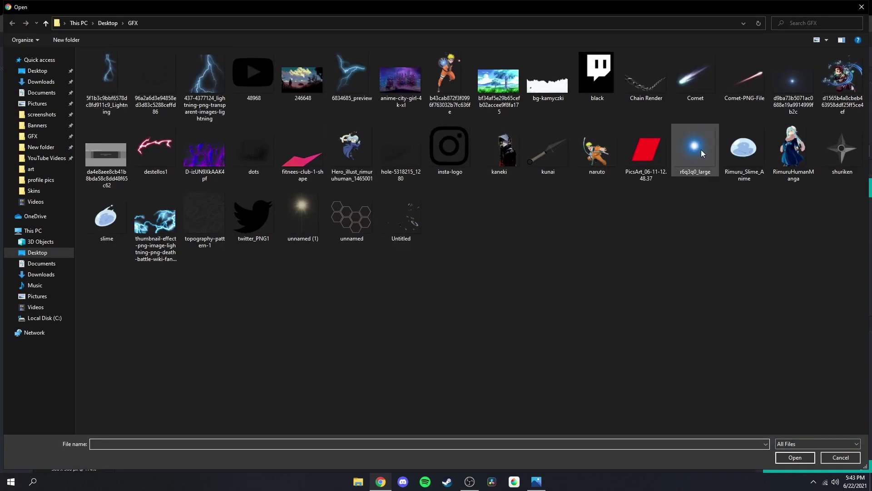
double_click(702, 153)
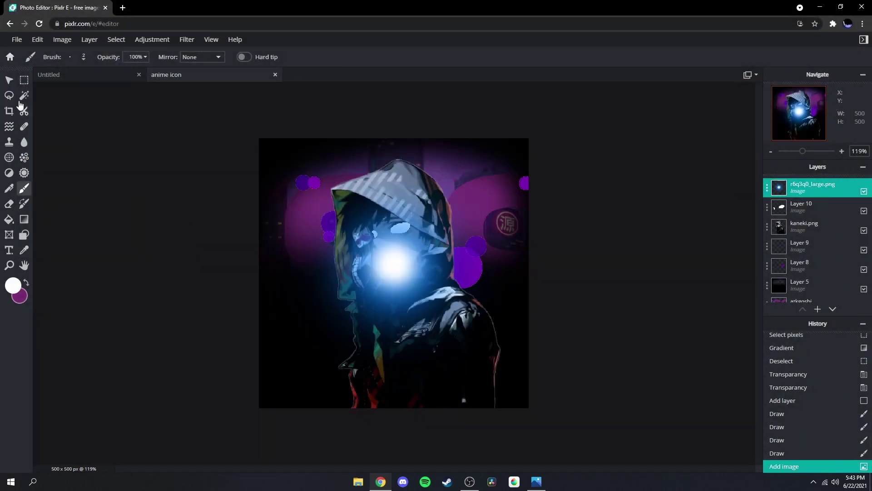
Scale the glow image down to 148 × 143 px and centre it over the larger white eye.
click(9, 80)
drag(513, 153, 462, 172)
scroll(502, 143, up, 2)
scroll(503, 144, up, 2)
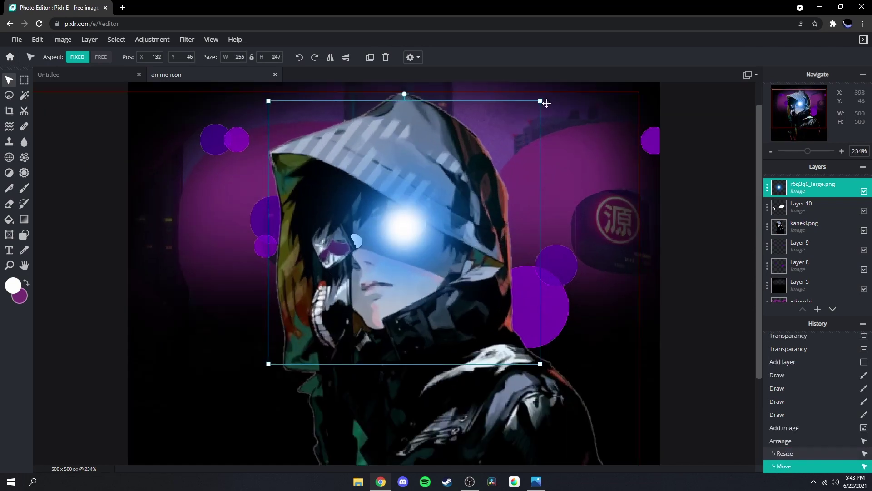
drag(542, 94, 423, 214)
drag(339, 288, 402, 234)
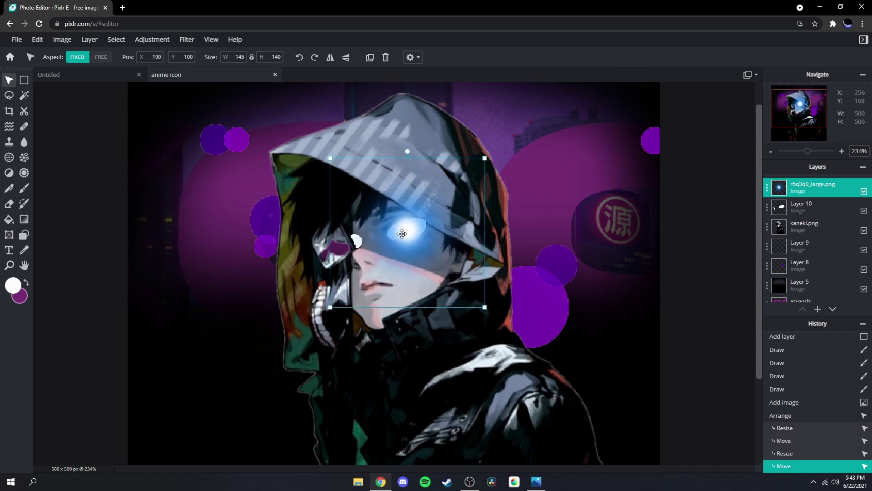
drag(484, 308, 486, 310)
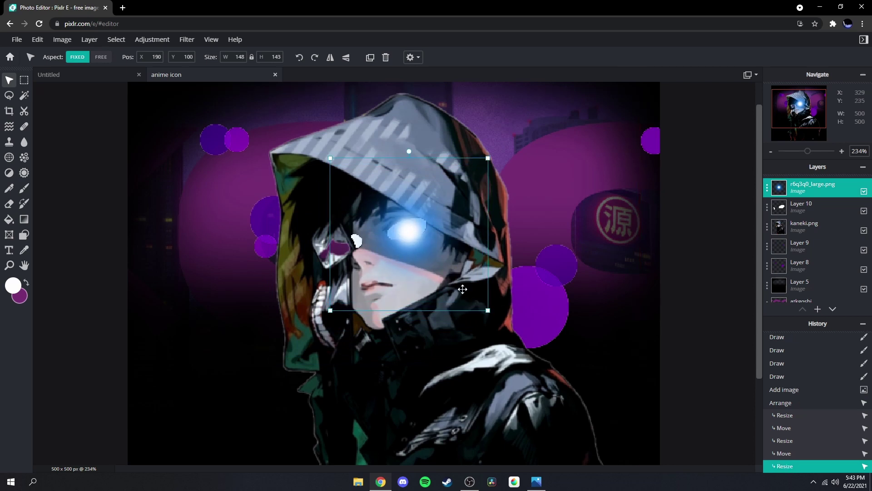
drag(406, 233, 407, 232)
Duplicate the glow layer, scale the copy to 81 × 78 px and centre it over the smaller white eye.
right_click(409, 233)
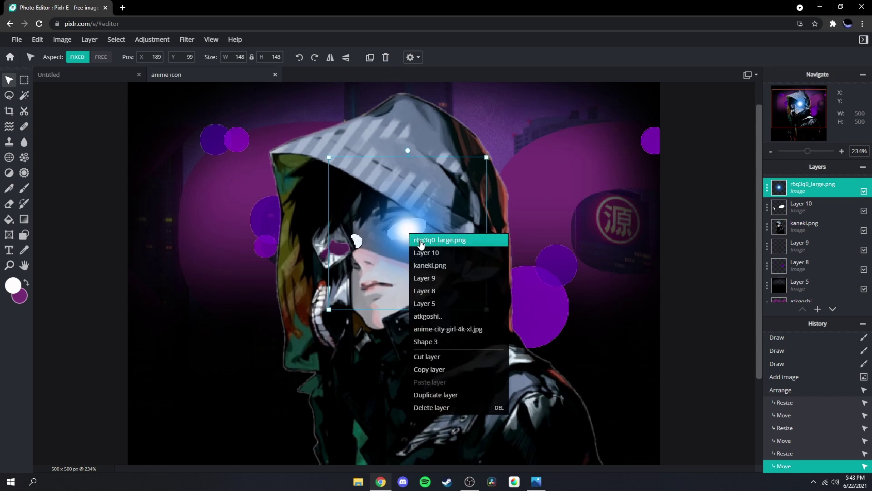
click(431, 394)
drag(425, 205, 371, 217)
drag(433, 169, 357, 242)
drag(332, 287, 353, 238)
drag(396, 202, 394, 204)
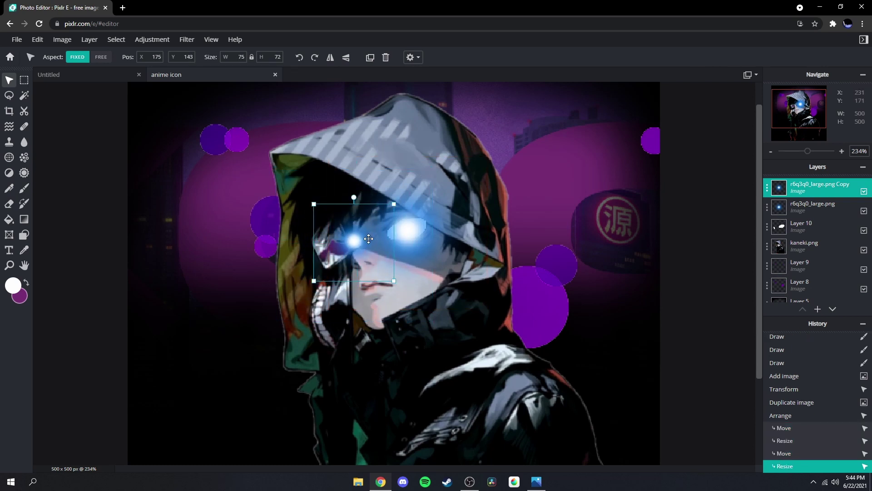
drag(351, 241, 354, 242)
drag(396, 280, 401, 287)
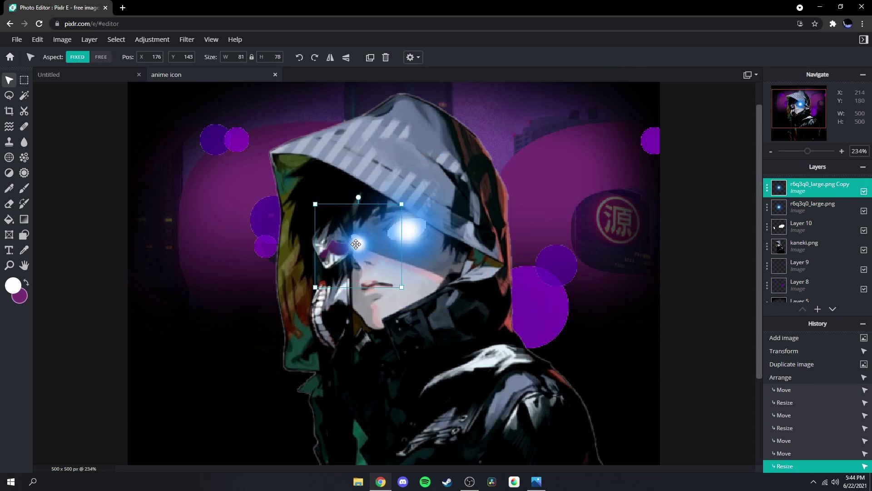
drag(356, 245, 354, 241)
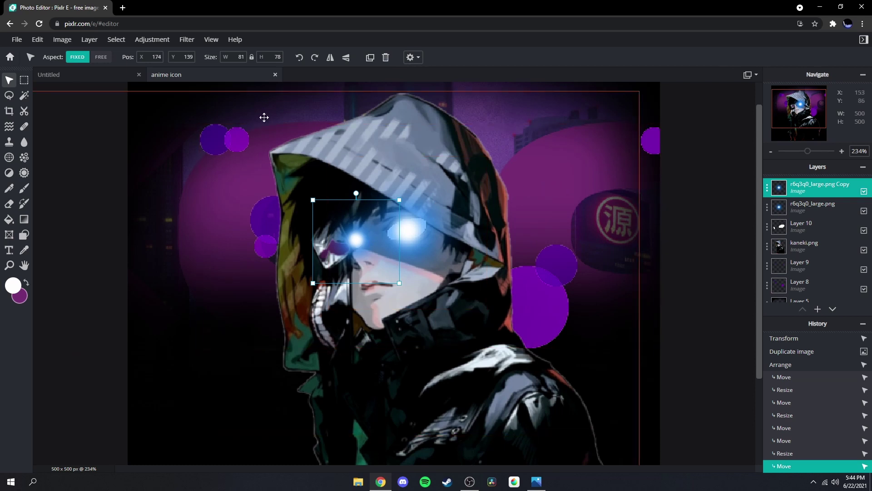
Colorize the smaller eye's glow purple using Hue & saturation with a hue of 96.
click(162, 40)
click(178, 121)
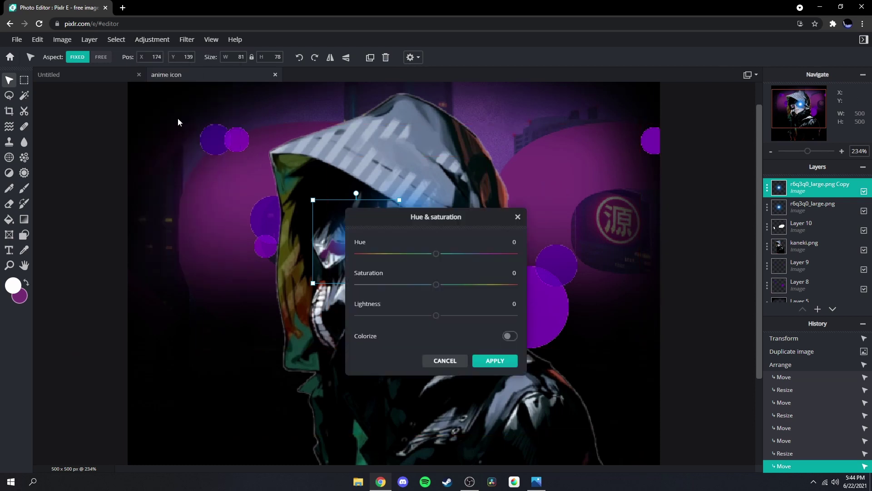
click(505, 338)
drag(429, 225, 222, 226)
drag(231, 257, 271, 264)
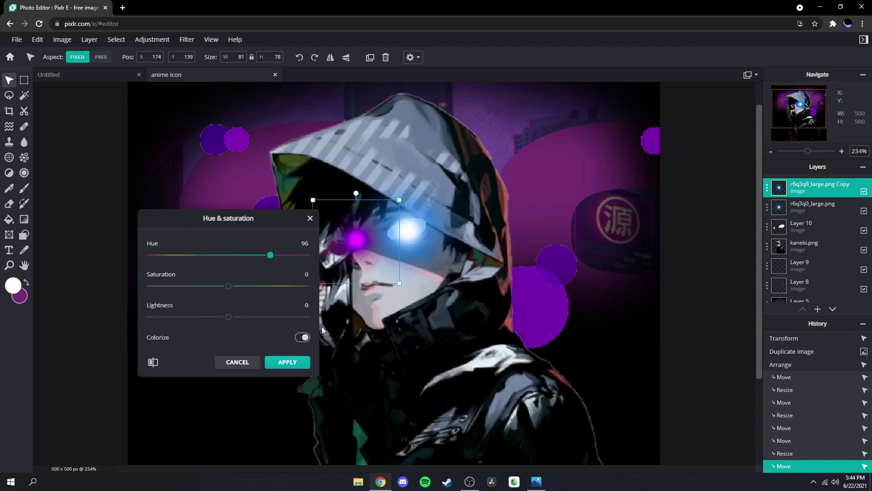
click(287, 362)
Colorize the larger eye's glow purple using Hue & saturation with a hue of 98.
click(458, 154)
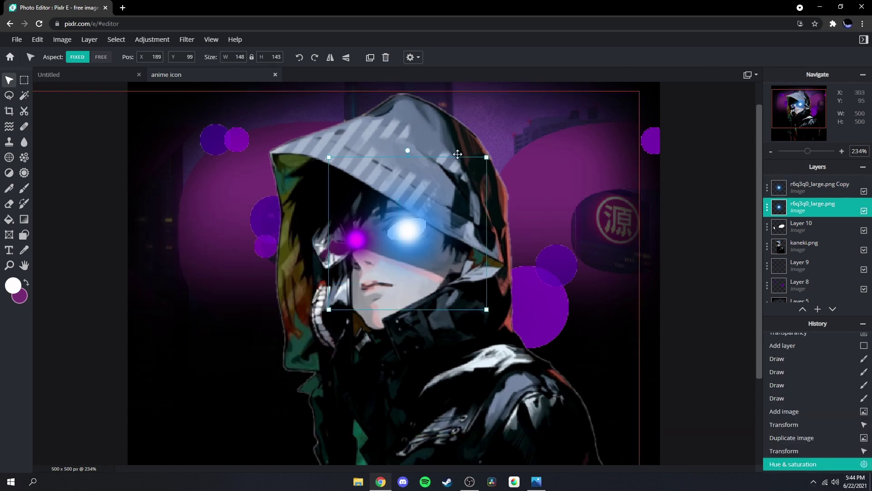
click(152, 39)
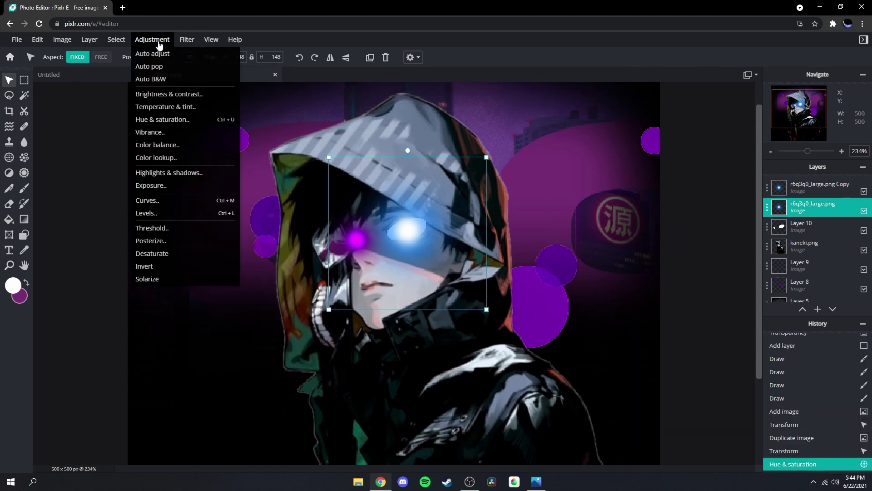
click(168, 122)
click(301, 376)
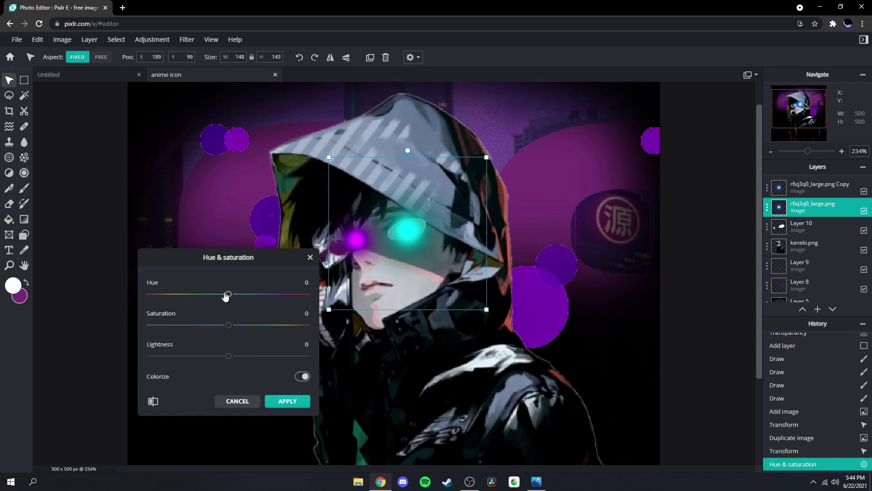
drag(229, 294, 278, 295)
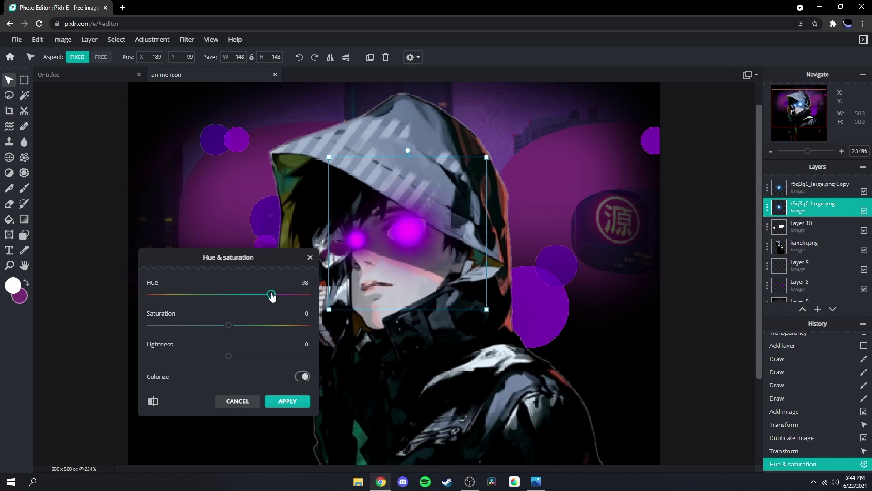
click(287, 401)
Merge the r6q3q0_large.png Copy layer down into the other eye glow layer.
scroll(418, 312, down, 3)
click(610, 253)
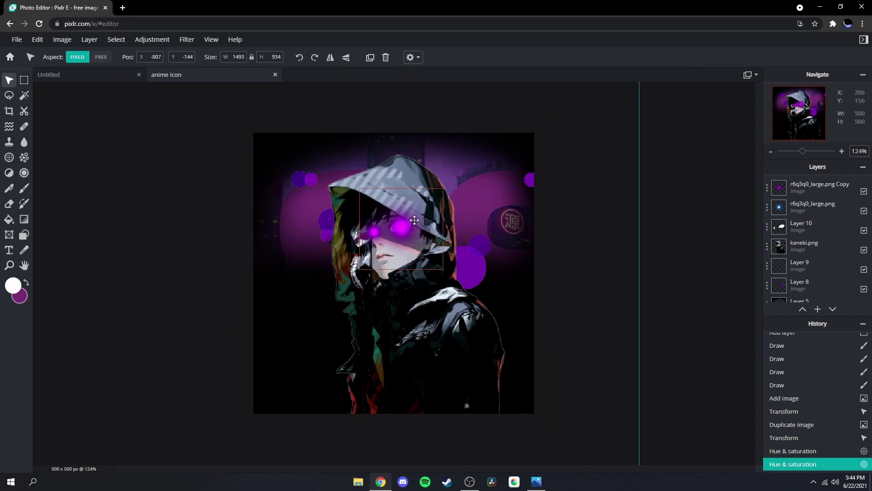
scroll(414, 220, up, 3)
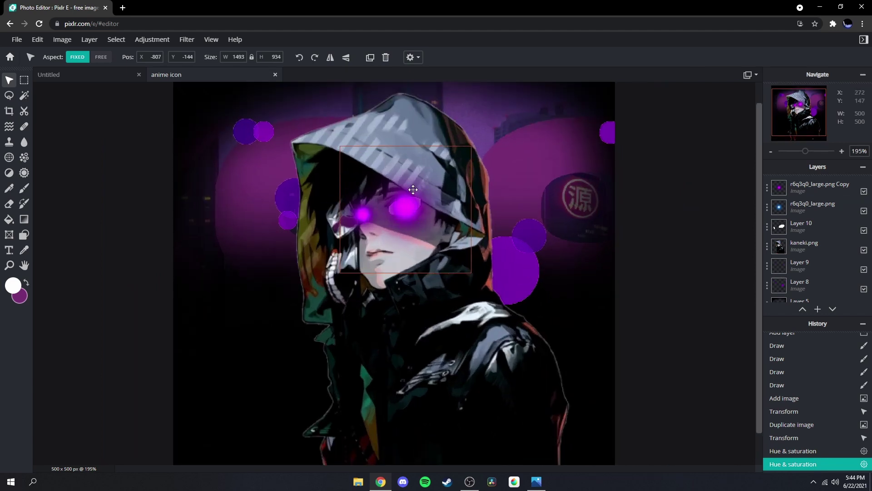
click(793, 184)
click(793, 184)
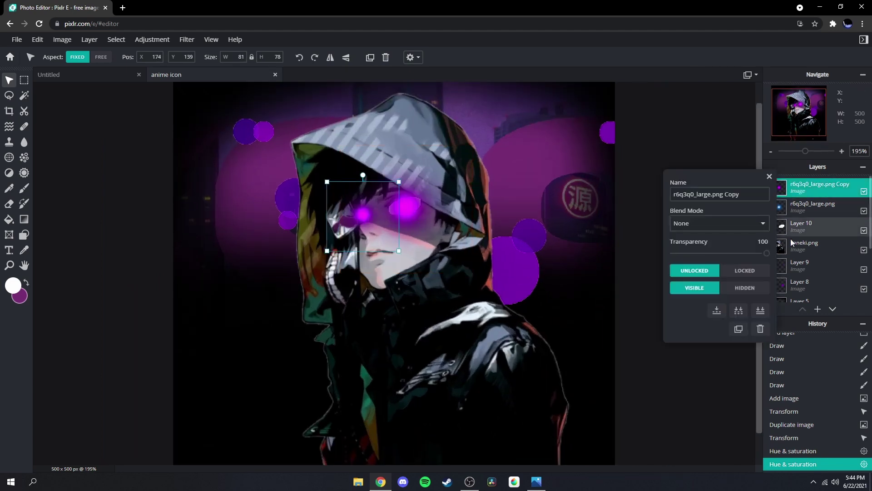
click(717, 312)
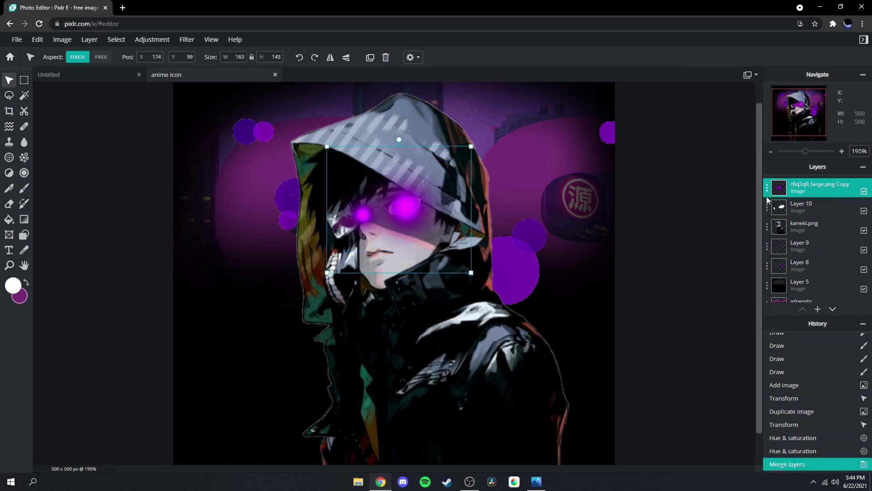
Set the merged eye glow layer's transparency to 90 and deselect the layer.
click(804, 184)
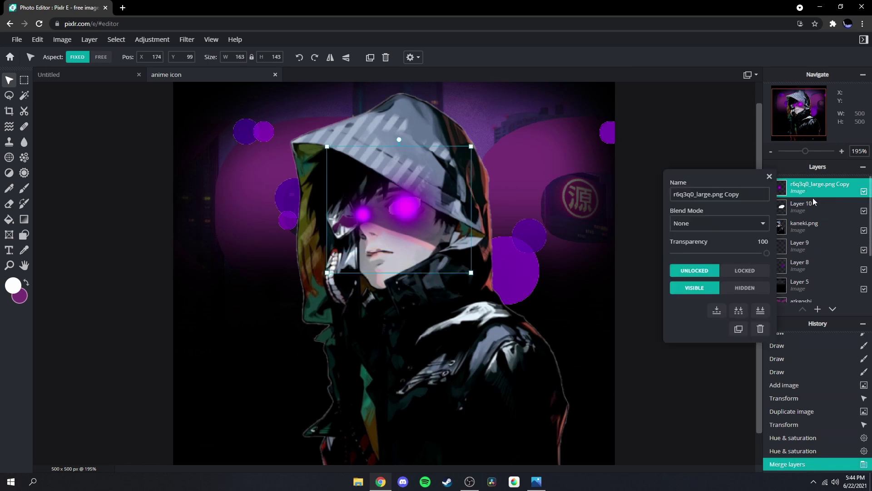
drag(766, 253, 749, 254)
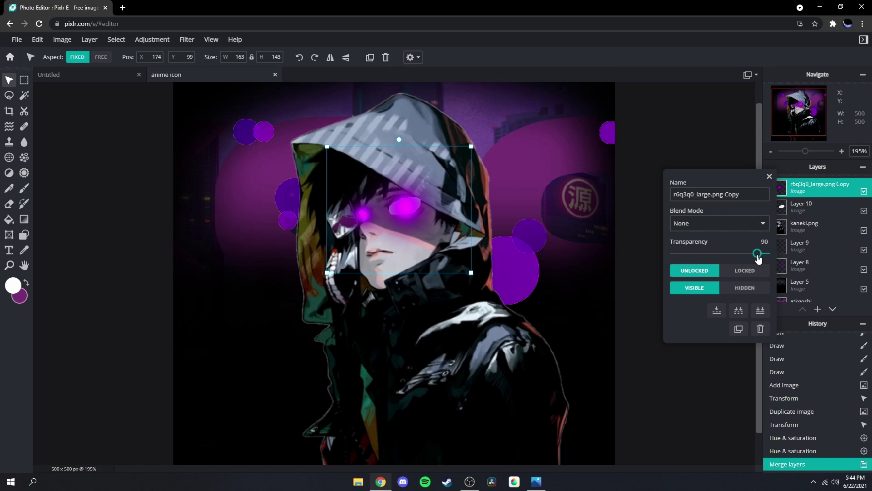
drag(758, 257, 758, 257)
click(661, 384)
Add the 5f1b3c9bbf6578dc8fd911c9_Lightning image as a layer and move it directly below the r6q3q0_large.png Copy layer.
scroll(706, 194, down, 3)
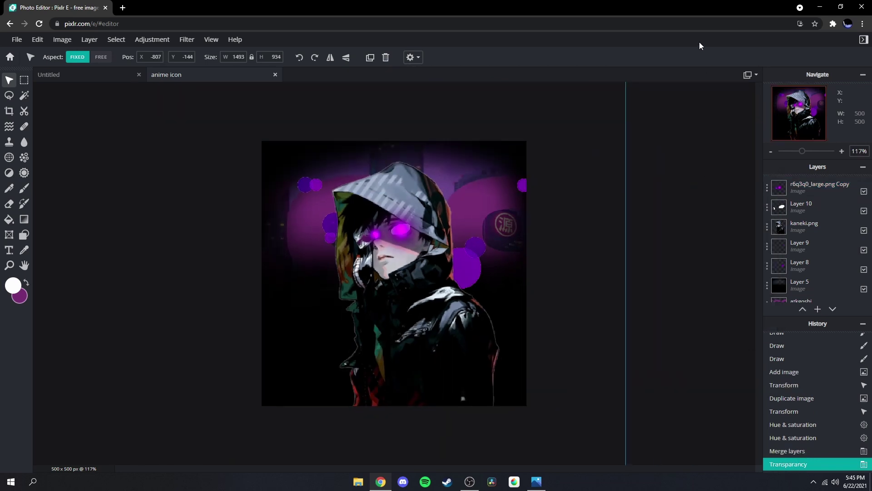
scroll(640, 117, up, 2)
click(89, 39)
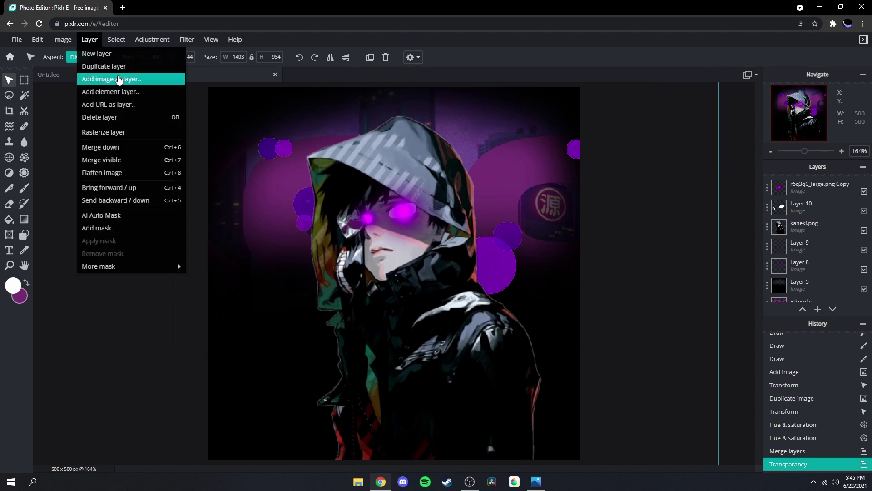
click(90, 39)
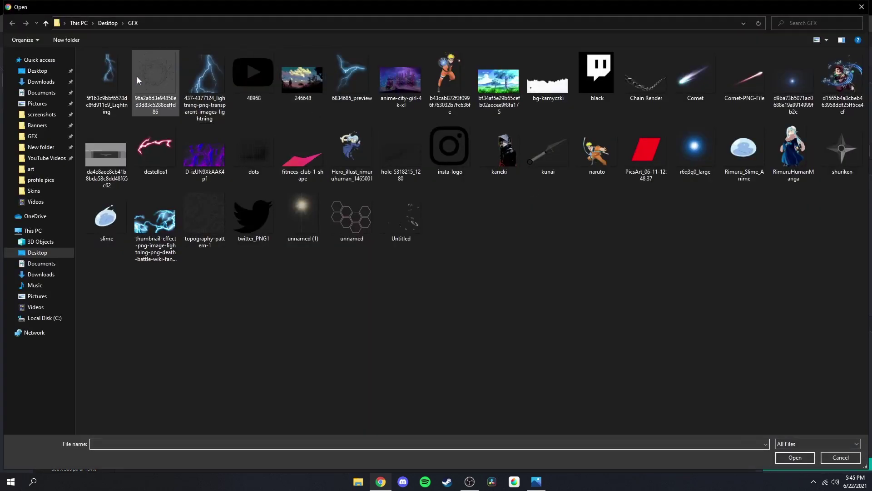
click(106, 81)
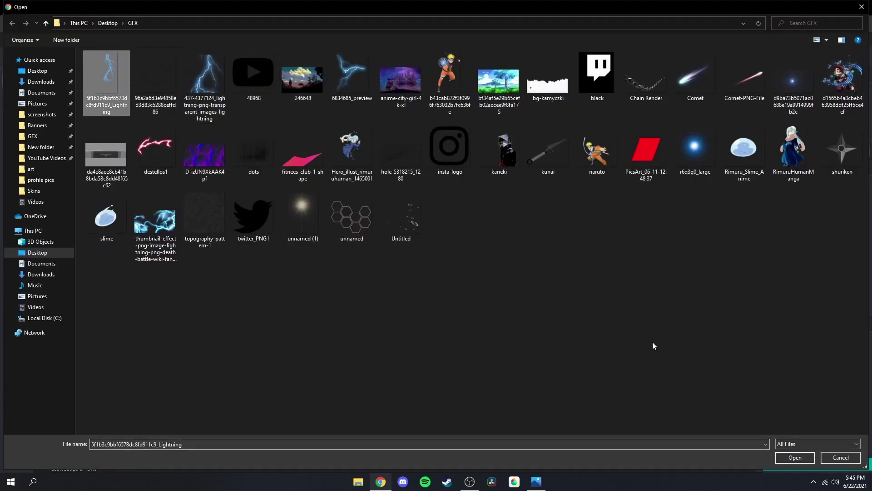
click(795, 457)
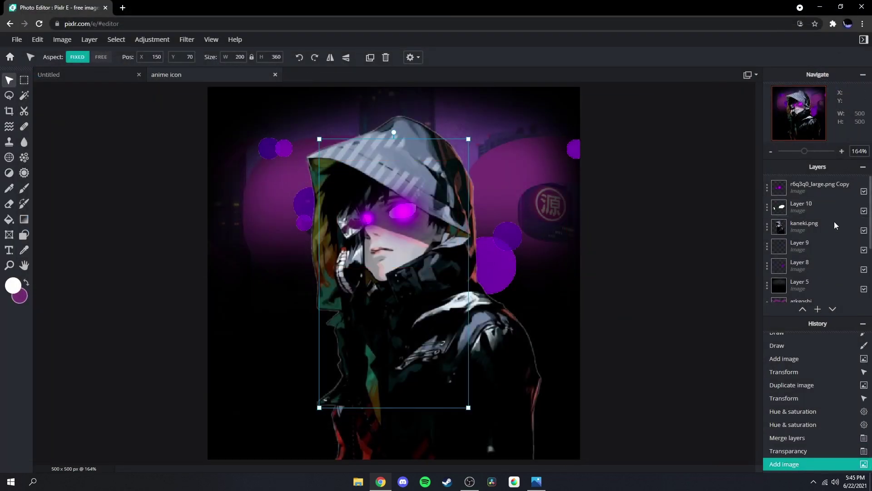
scroll(835, 225, up, 2)
drag(815, 227, 785, 207)
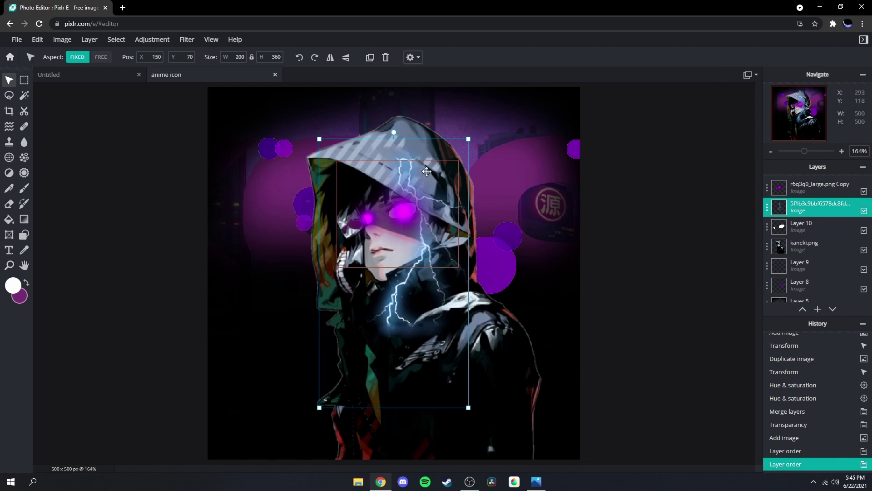
Colorize the lightning layer purple using Hue & saturation with a hue of 105.
click(152, 39)
click(173, 118)
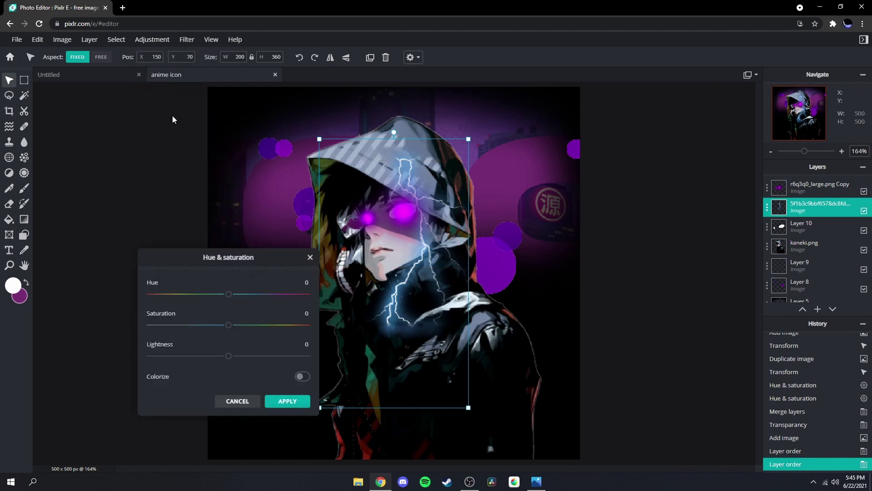
click(301, 377)
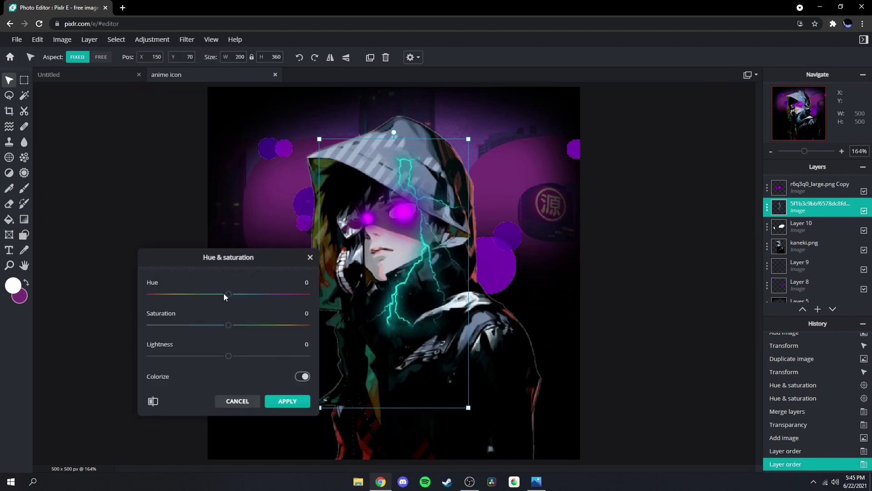
drag(229, 294, 275, 295)
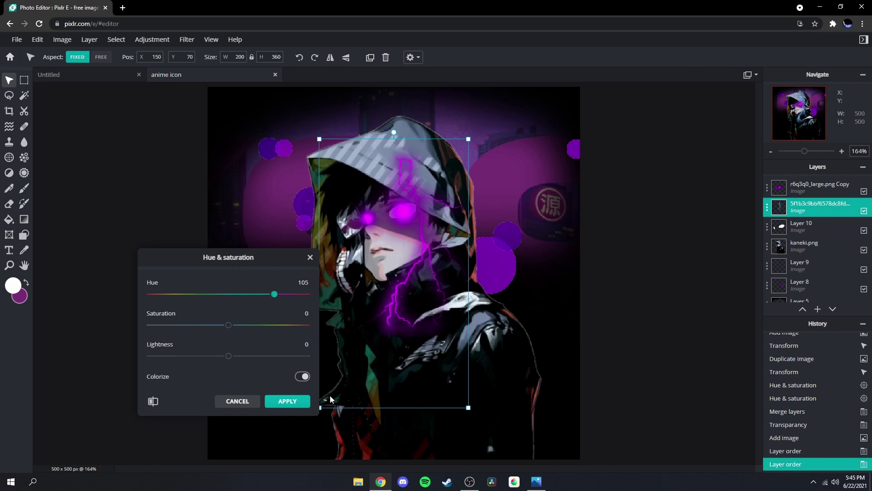
click(290, 401)
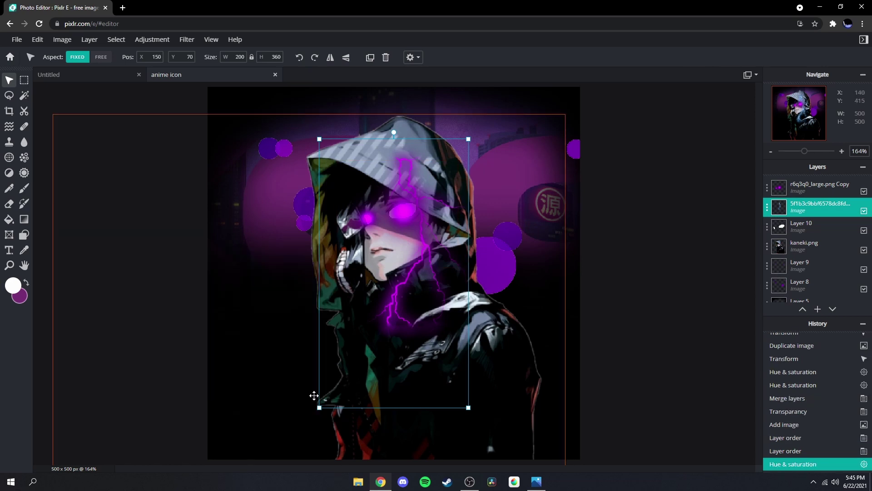
Rotate the lightning sideways, shrink it to about 79 × 142 px and place it trailing from the larger eye across the hood.
drag(314, 395, 234, 289)
drag(532, 203, 363, 283)
drag(285, 310, 424, 205)
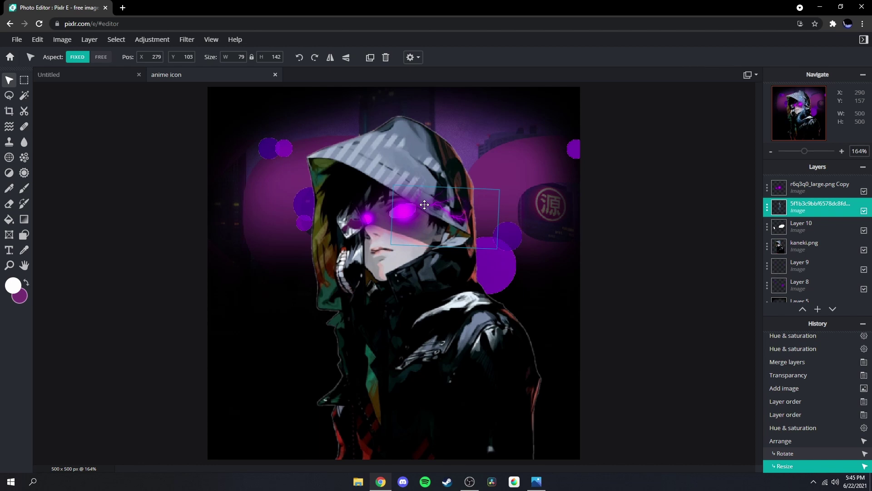
click(424, 204)
scroll(564, 198, up, 3)
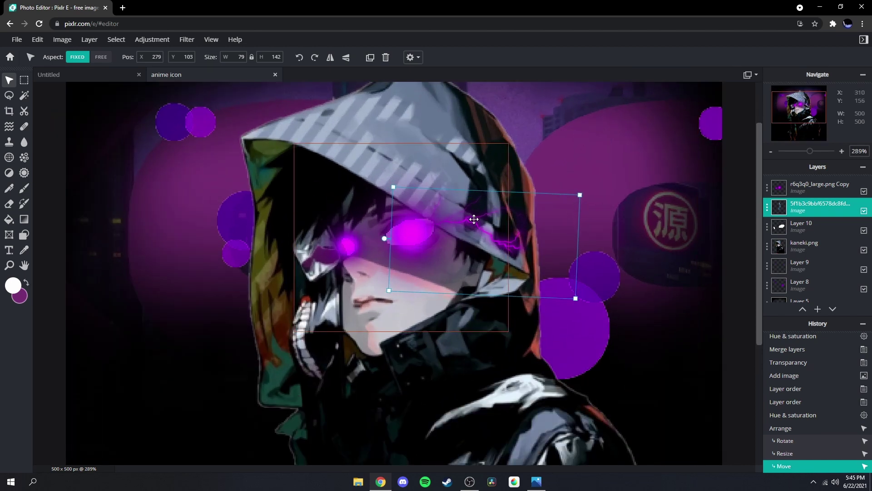
drag(541, 204, 553, 204)
Duplicate the lightning layer, turn and shrink the copy, and place it across the smaller eye, undoing stray transforms.
right_click(534, 211)
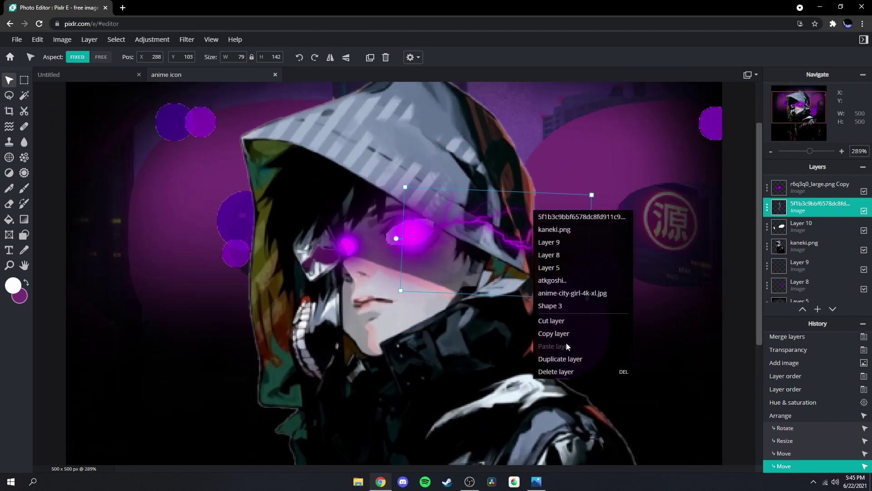
click(564, 359)
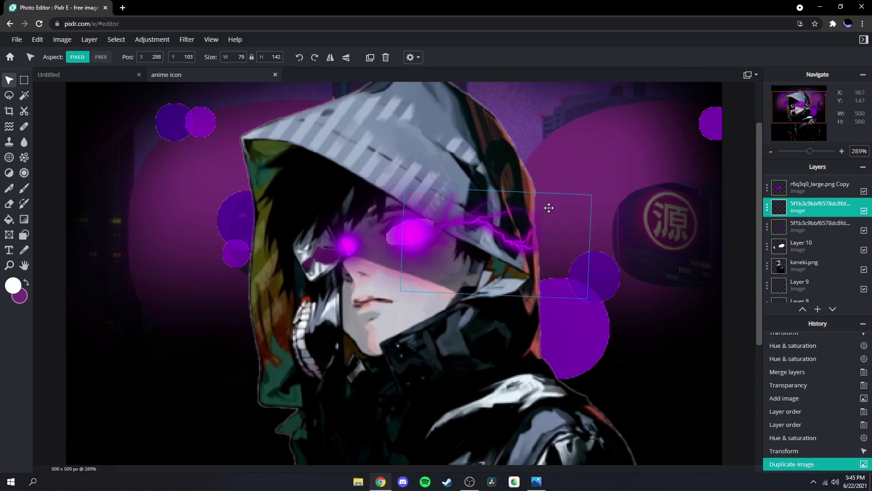
drag(557, 210, 380, 269)
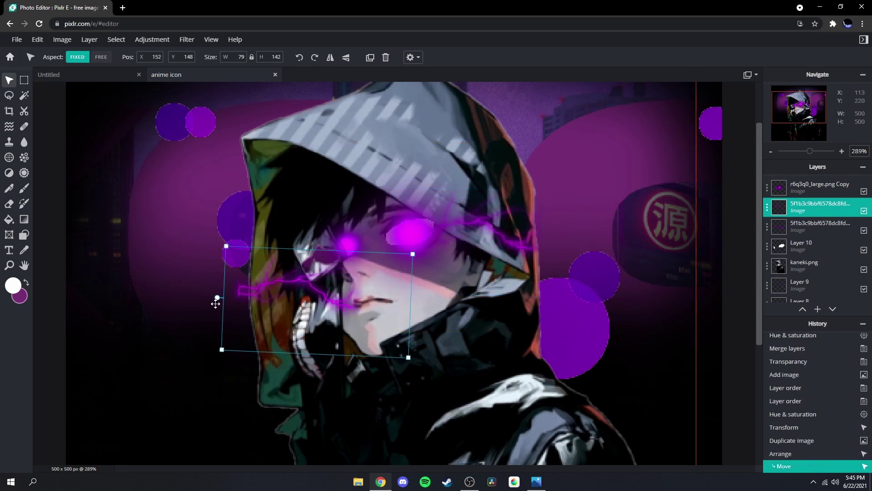
drag(214, 299, 219, 318)
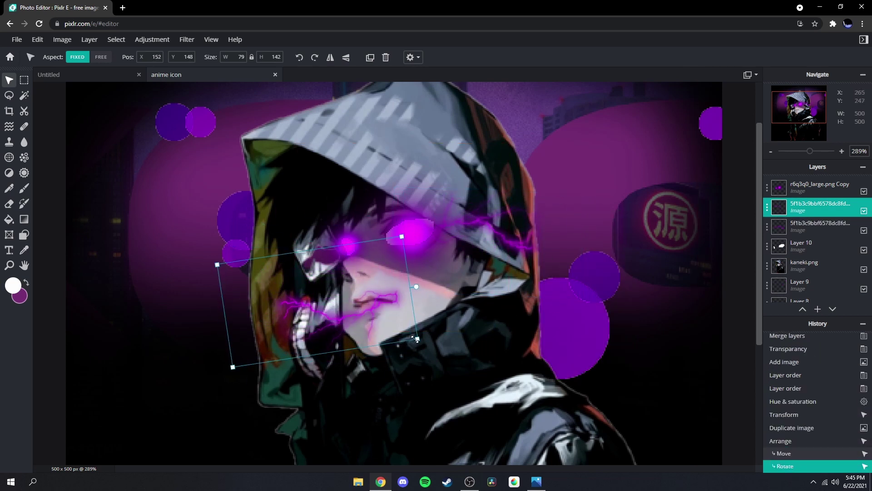
drag(418, 335, 350, 314)
key(ctrl+z)
key(ctrl+z)
key(ctrl+z)
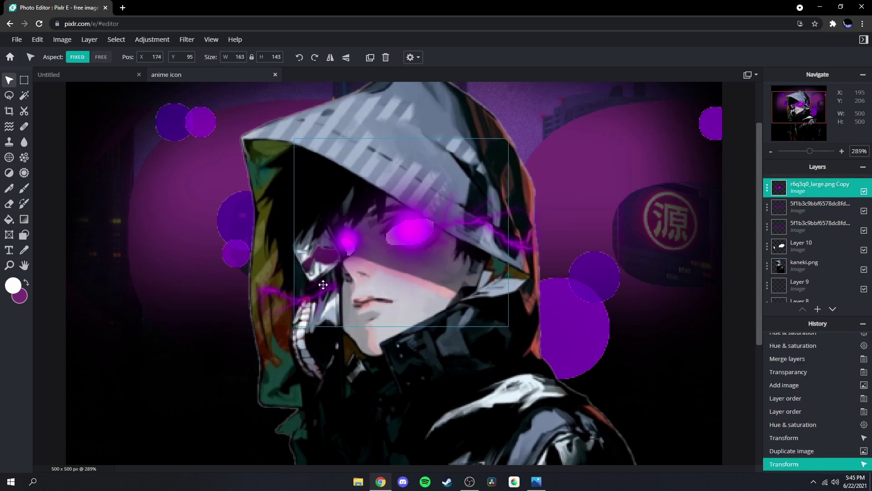
drag(283, 293, 297, 252)
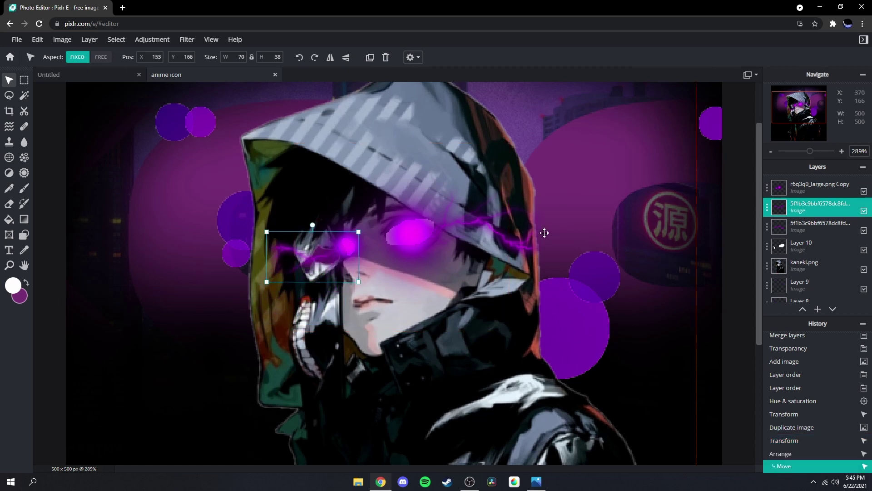
Duplicate the smaller eye's and the larger eye's lightning layers in place to intensify them, and deselect the layers.
scroll(545, 234, down, 3)
click(767, 208)
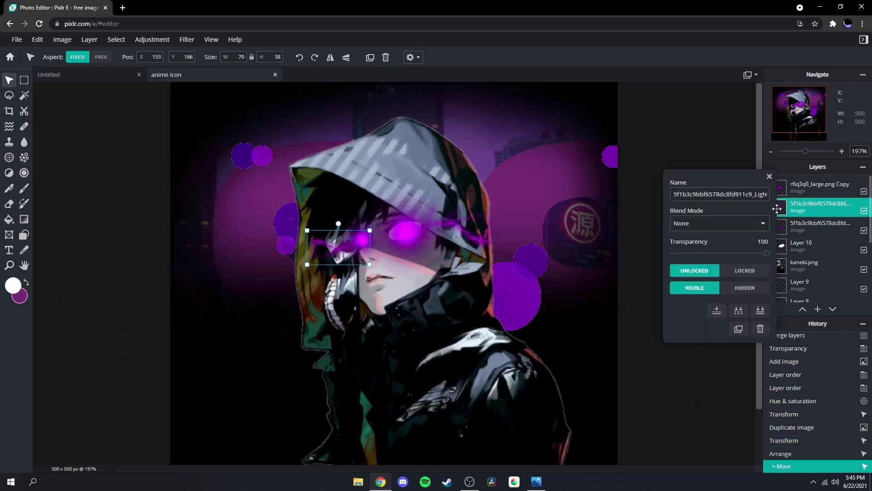
click(739, 330)
click(477, 230)
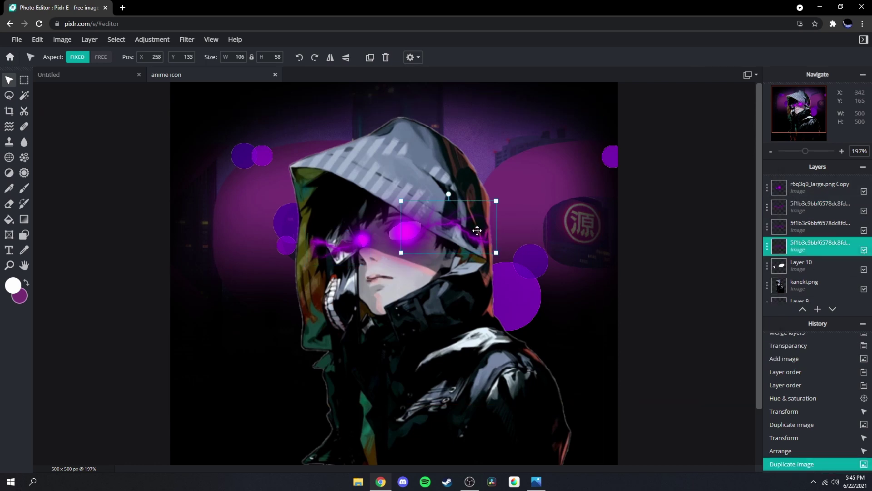
right_click(480, 233)
click(452, 213)
right_click(491, 232)
click(522, 372)
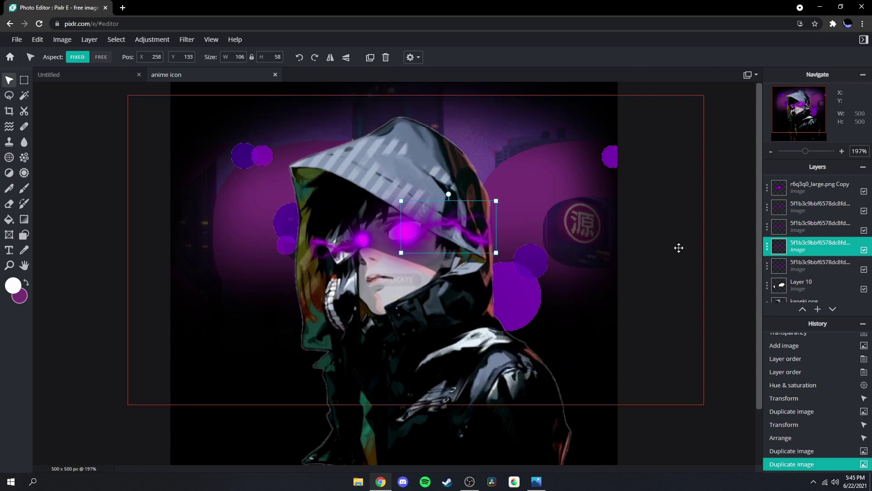
click(716, 294)
scroll(637, 271, down, 4)
scroll(597, 206, up, 3)
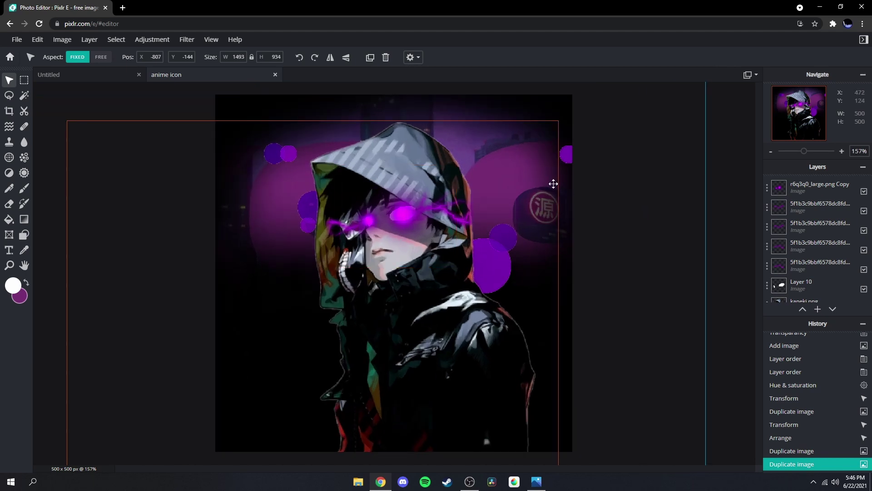
Lock the r6q3q0_large.png Copy layer, the four lightning layers and Layer 10.
double_click(813, 188)
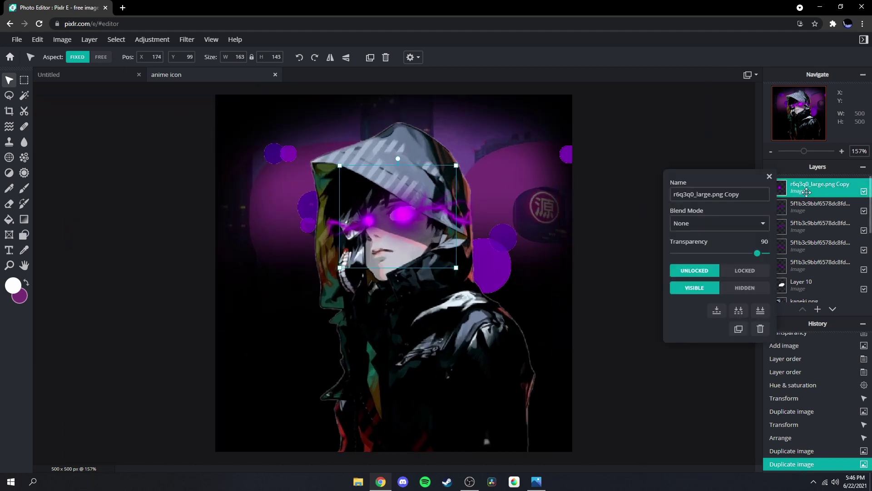
click(739, 272)
double_click(795, 205)
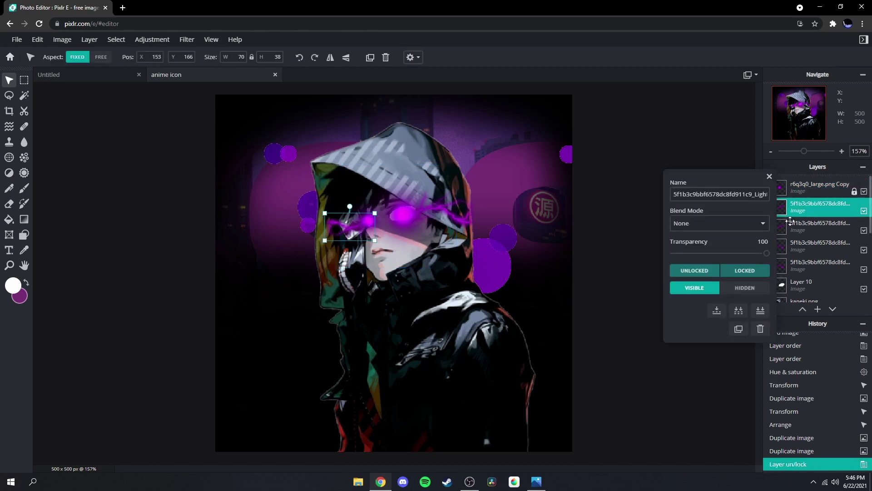
click(745, 271)
double_click(803, 225)
click(745, 270)
double_click(804, 245)
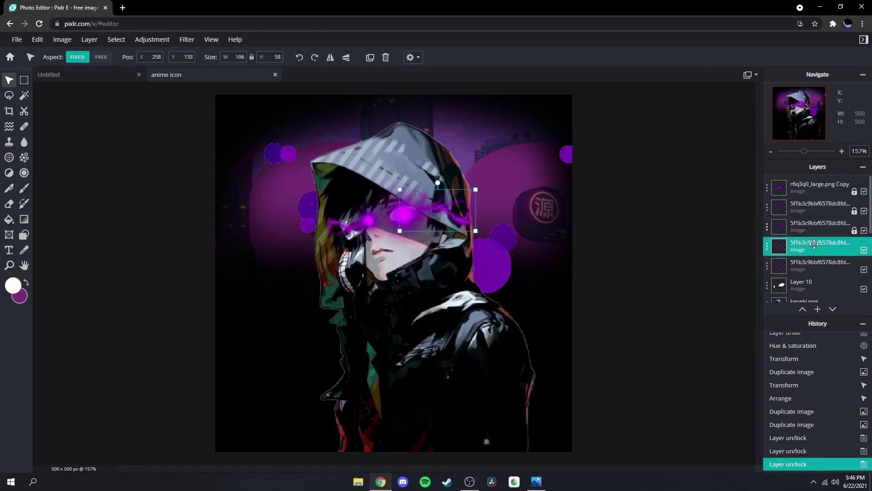
click(745, 271)
double_click(812, 219)
click(745, 271)
double_click(804, 218)
click(745, 271)
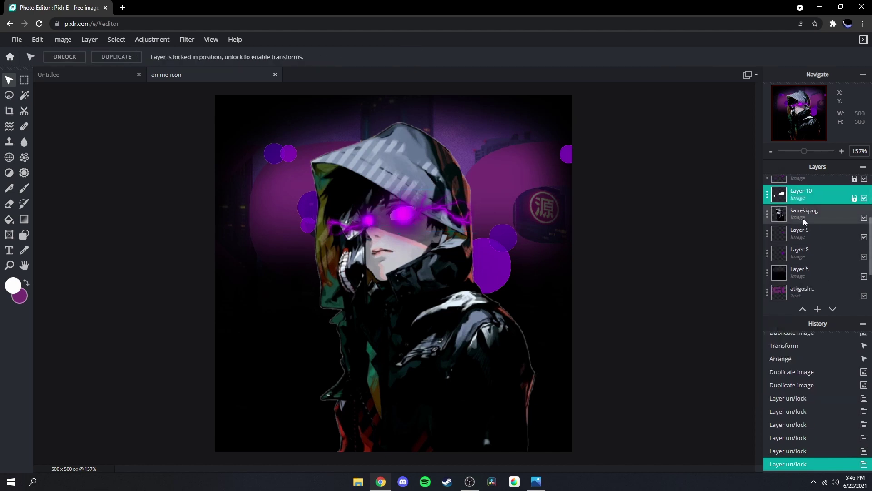
Lock the kaneki.png layer, Layer 9, Layer 8, Layer 5, the text layer and the anime-city-girl-4k-xl.jpg background layer.
double_click(803, 218)
click(745, 270)
double_click(803, 233)
click(745, 270)
double_click(803, 252)
click(745, 271)
double_click(795, 245)
click(745, 270)
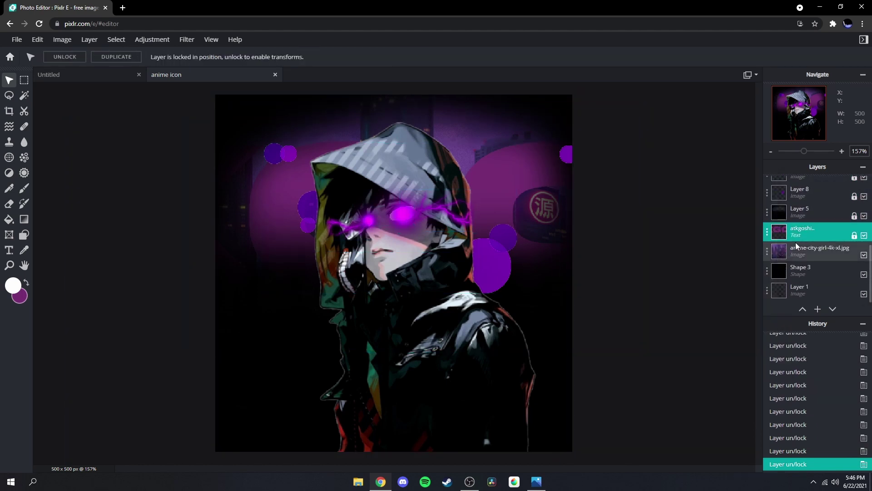
double_click(795, 242)
click(745, 271)
Delete the Layer 1 image layer at the base of the layer stack.
double_click(799, 271)
click(773, 278)
key(Delete)
scroll(803, 247, up, 5)
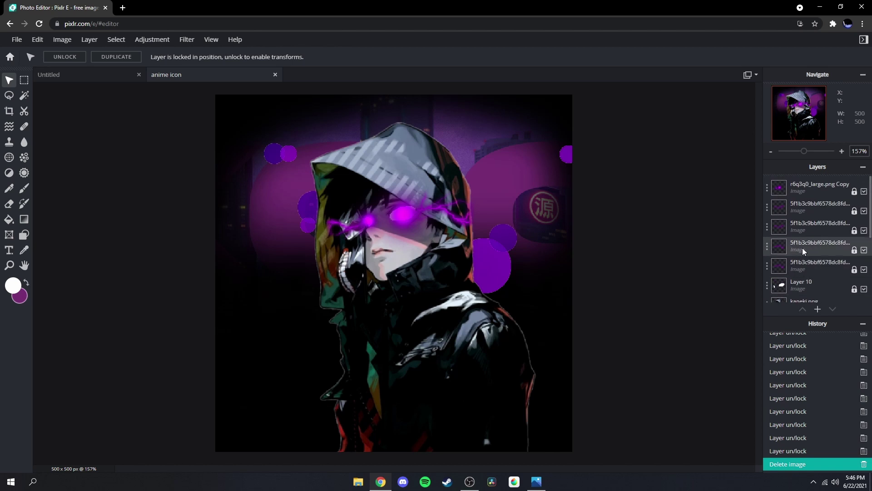
Unlock the kaneki.png character layer for editing.
click(796, 257)
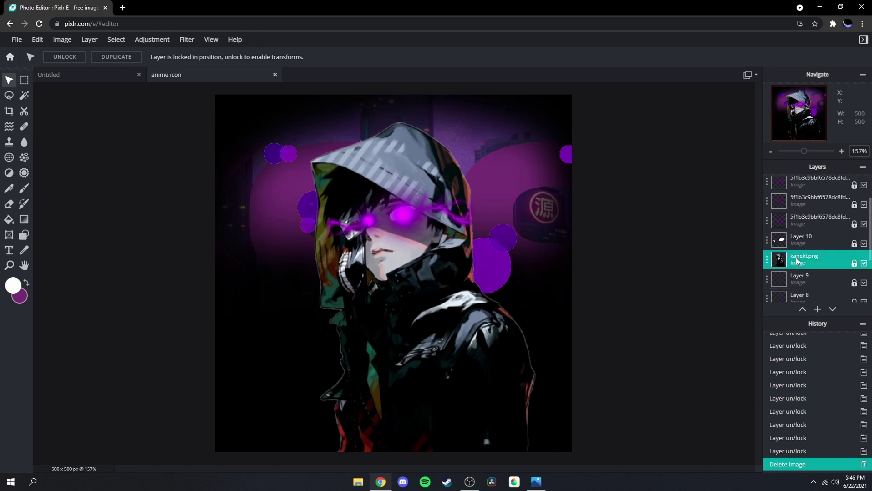
double_click(832, 265)
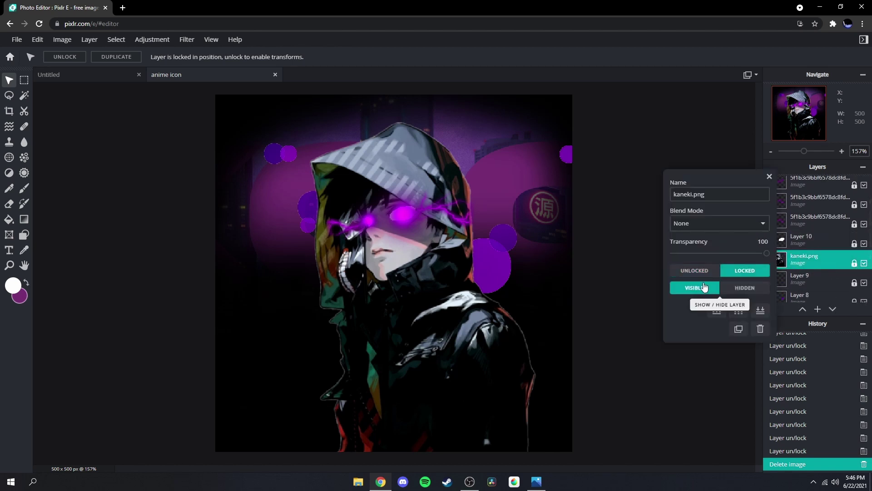
click(704, 274)
Tint the kaneki.png character blue using Temperature & tint with both temperature and tint at -100, and deselect the layer.
click(154, 40)
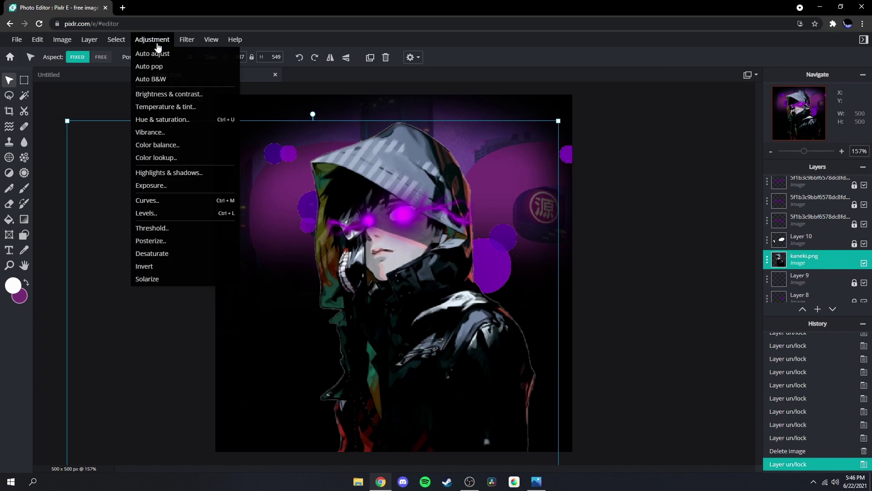
click(156, 107)
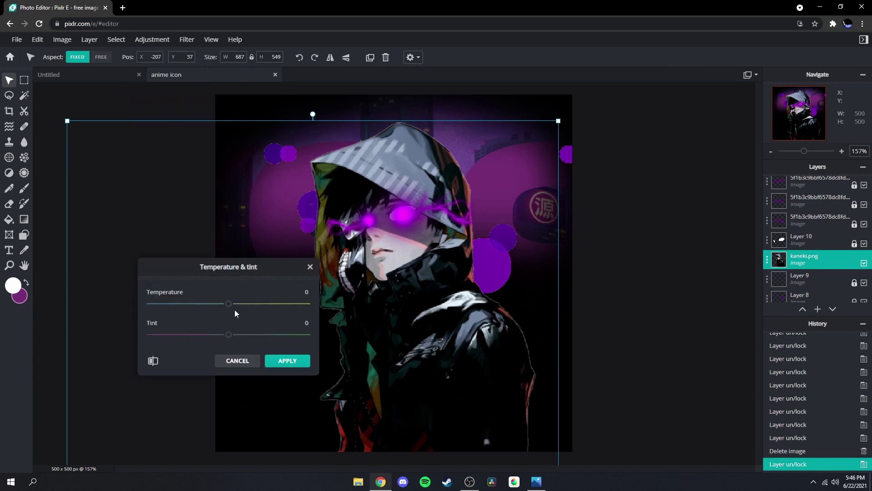
drag(222, 303, 150, 304)
drag(214, 334, 151, 334)
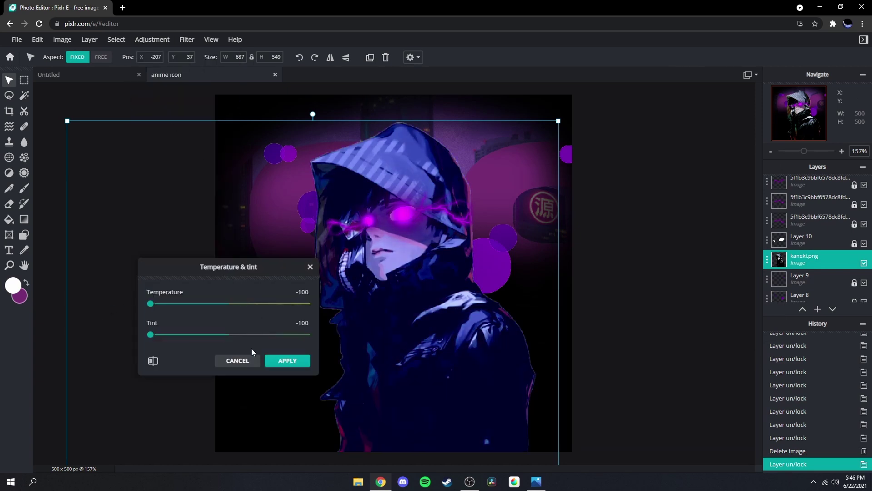
click(281, 362)
click(648, 266)
scroll(574, 229, down, 3)
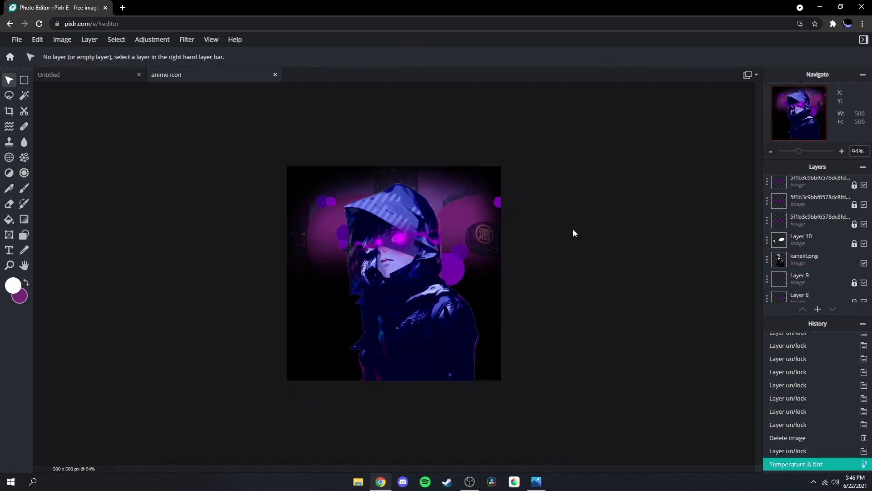
scroll(594, 210, up, 3)
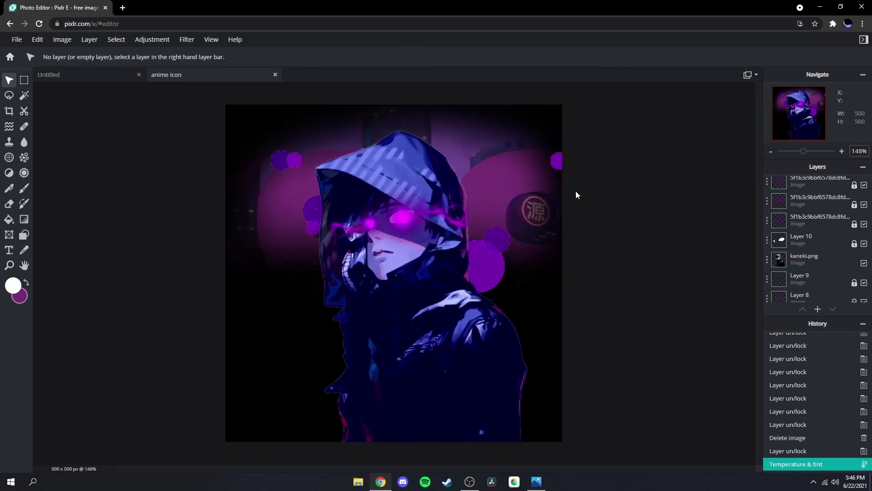
Add the 6834685_preview lightning image as a layer and move it over the upper-right part of the picture.
click(91, 45)
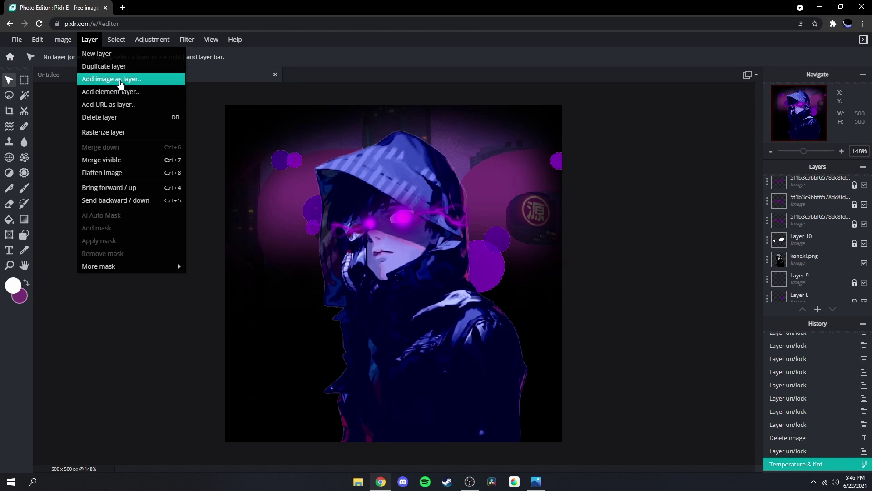
click(119, 80)
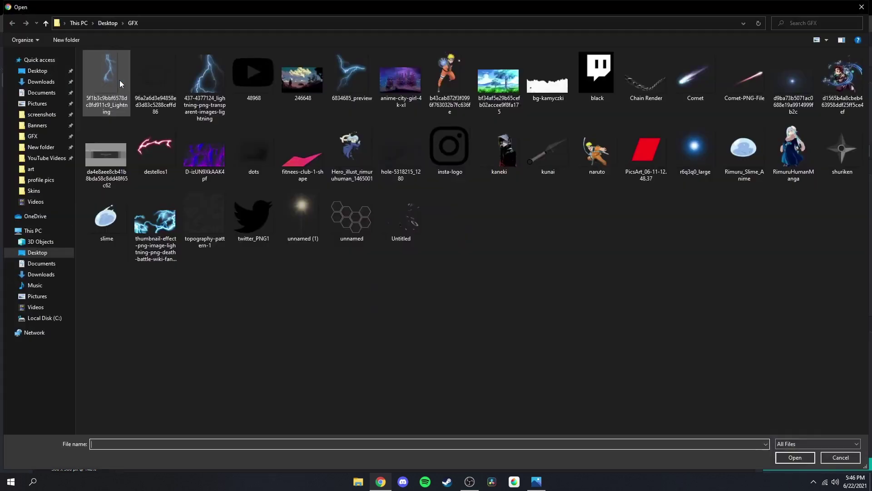
click(208, 92)
click(355, 93)
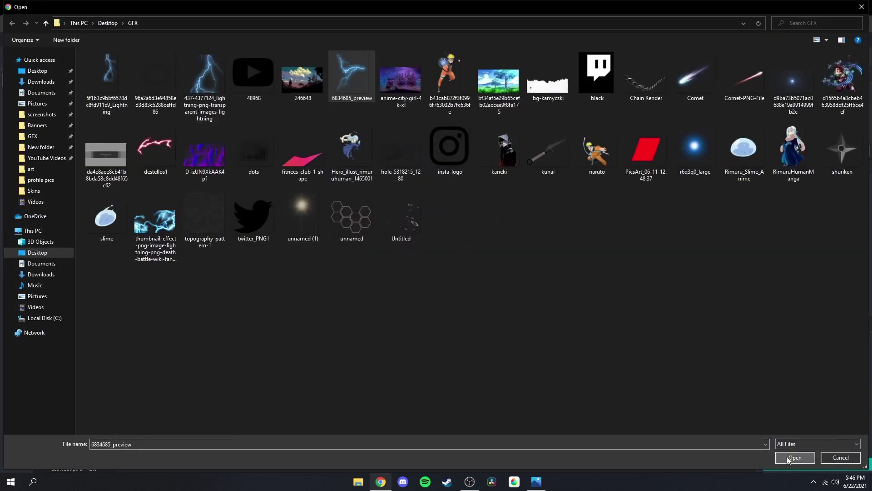
click(795, 457)
drag(404, 255, 490, 191)
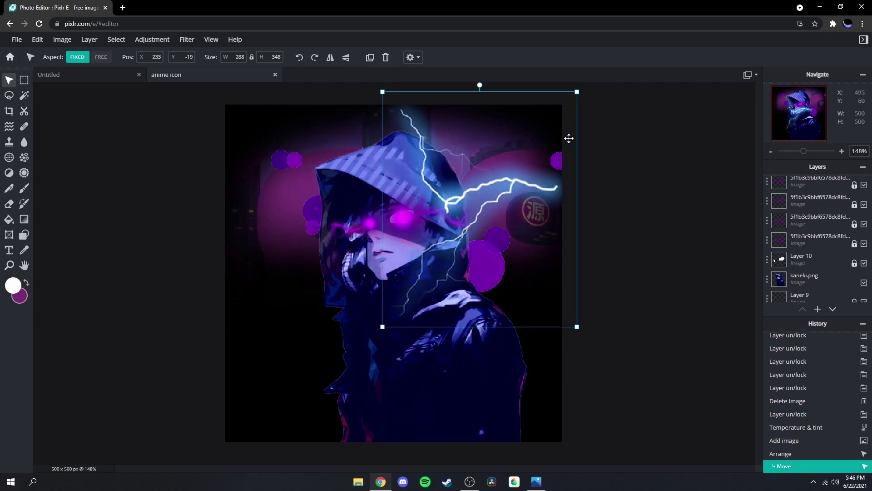
Recolor the lightning bolt magenta using Hue & saturation with Colorize enabled and hue at 106.
click(152, 40)
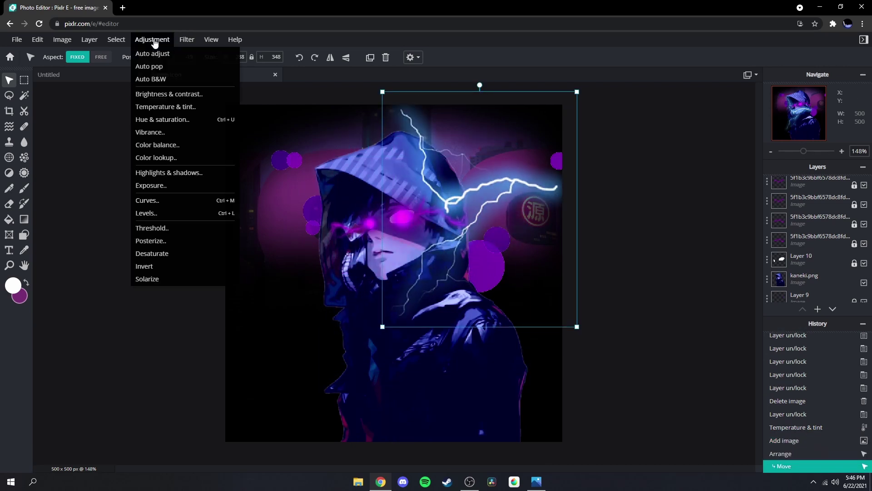
click(165, 119)
click(302, 376)
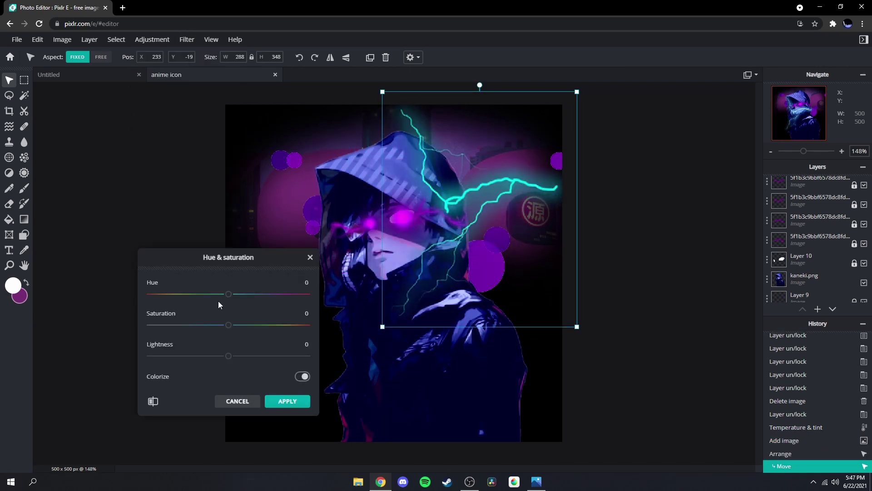
drag(228, 294, 285, 295)
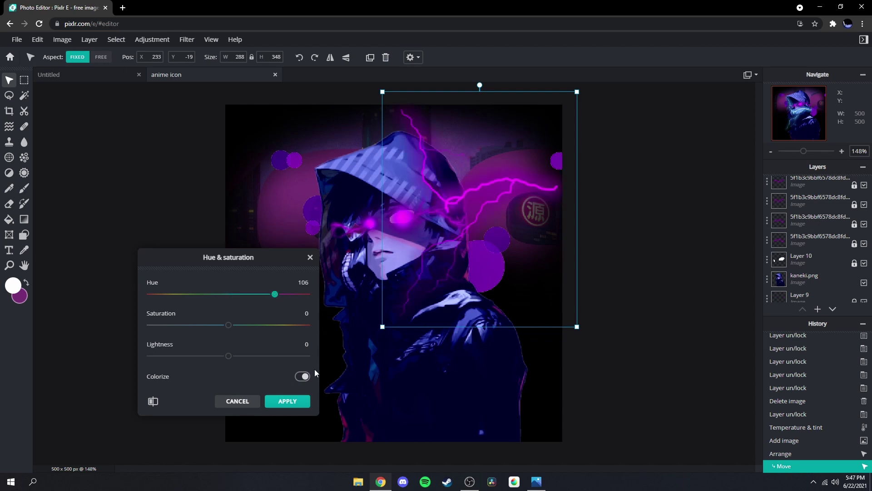
click(291, 402)
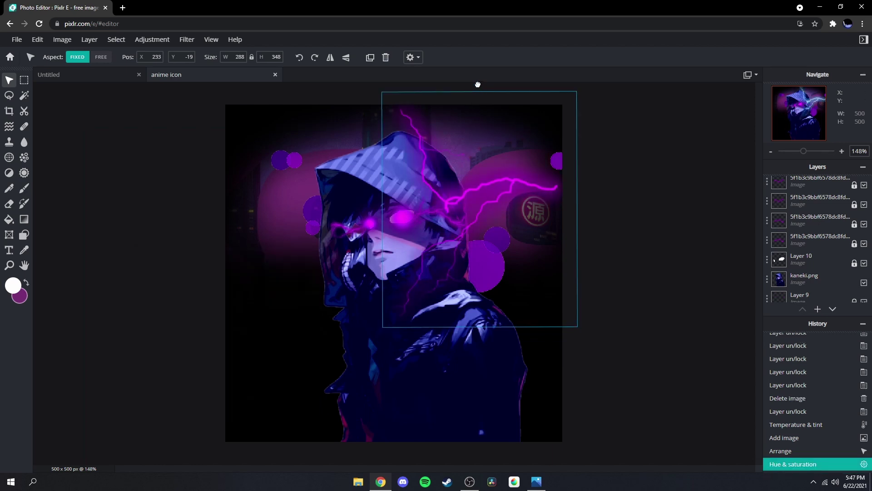
Rotate the lightning bolt clockwise, shrink it to about 219 × 265 px and place it at the upper-right edge beside the hood.
drag(478, 85, 587, 102)
drag(677, 258, 595, 212)
drag(501, 146, 541, 168)
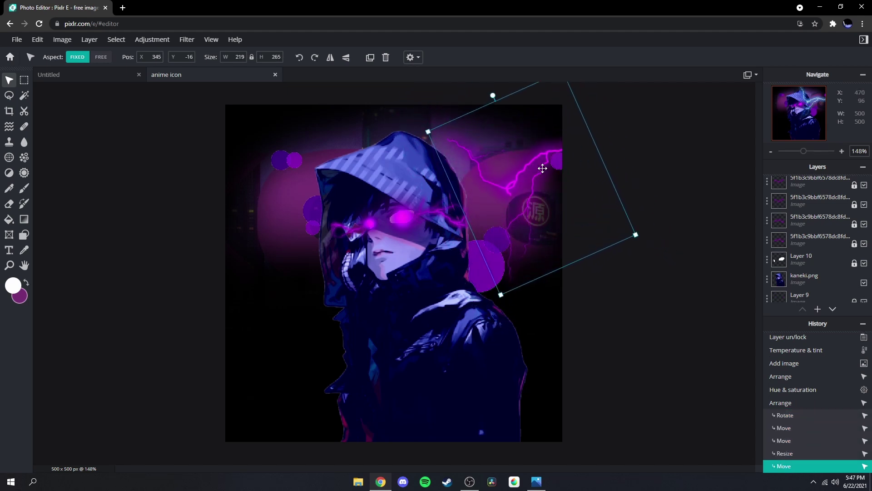
Duplicate the lightning bolt, place the copy in the picture's lower-left corner and rotate it counterclockwise so it points upward.
right_click(537, 162)
click(569, 298)
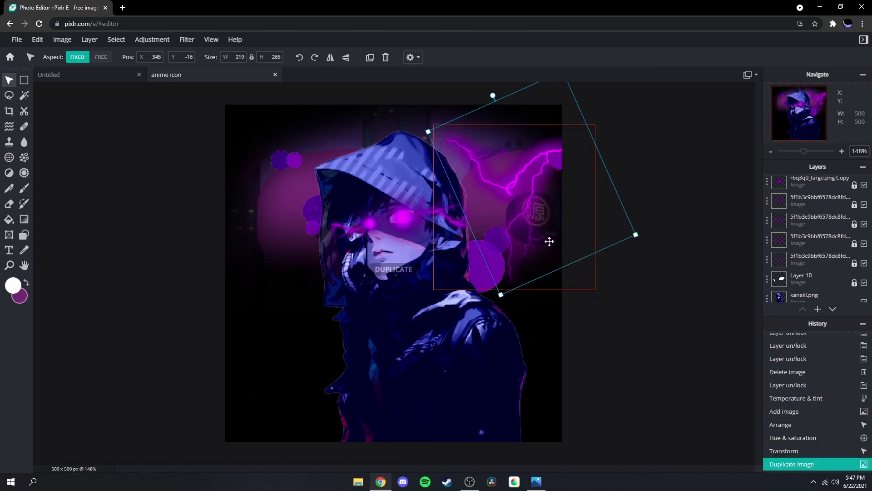
drag(411, 222, 302, 341)
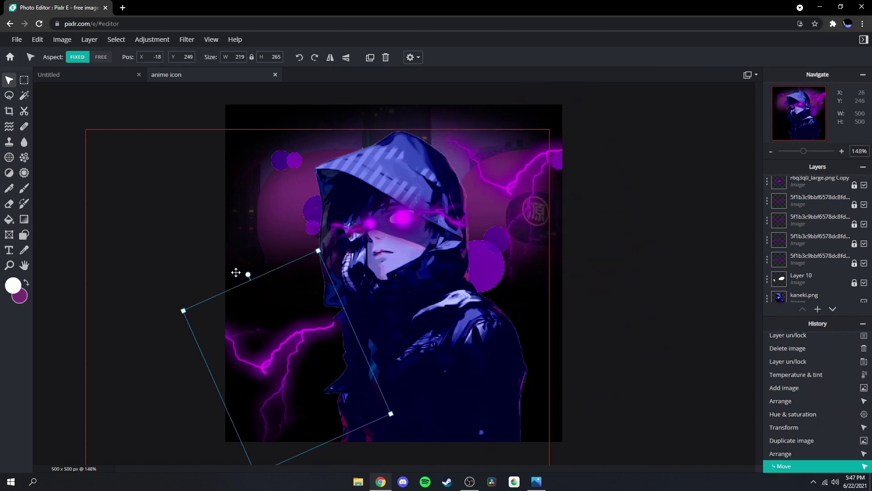
drag(246, 276, 230, 424)
drag(312, 409, 291, 425)
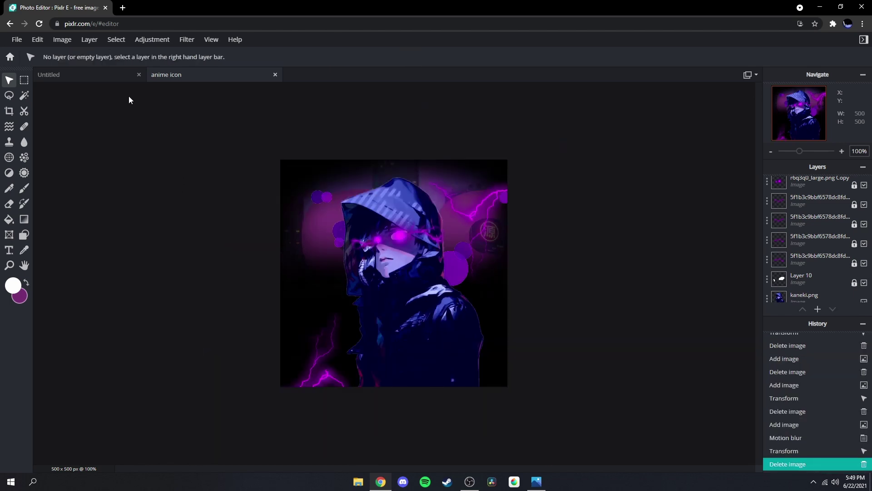
Add the Chain Render image as a new layer.
click(90, 40)
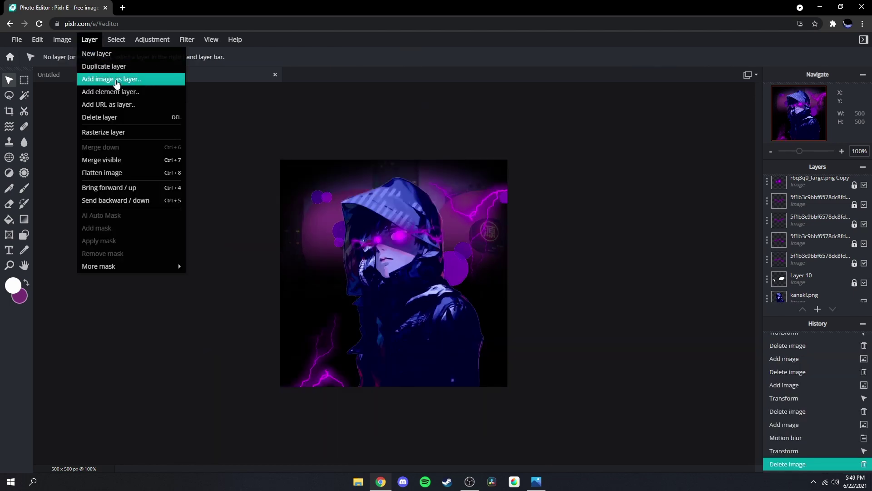
click(119, 78)
click(643, 78)
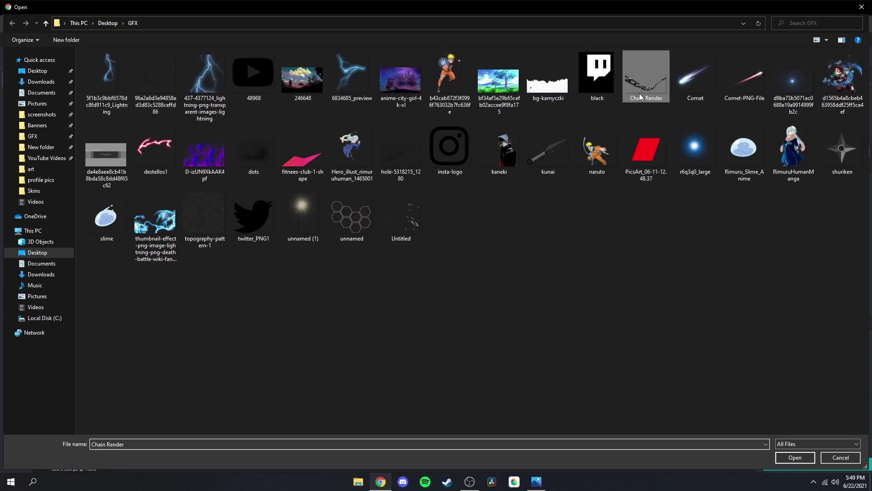
click(799, 463)
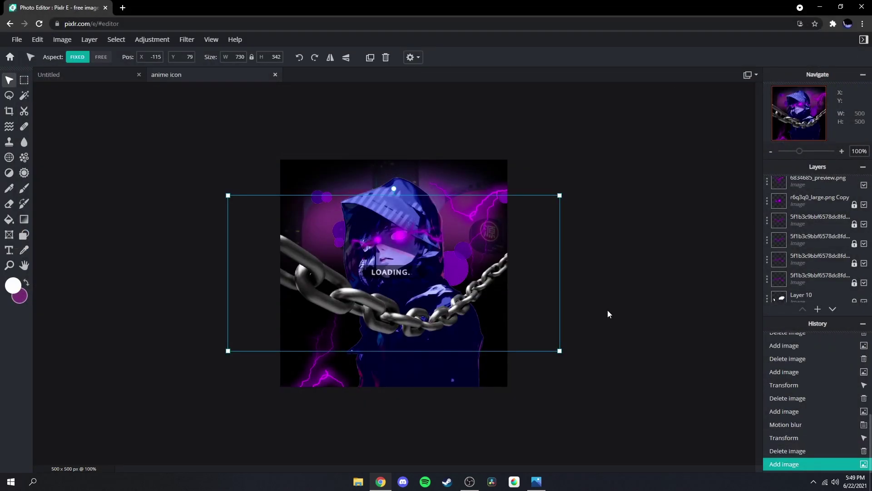
Apply Motion blur with amount 5 and angle 101 to the chain, and rotate and move it to hang down the character's left side.
click(183, 40)
mouse_move(207, 69)
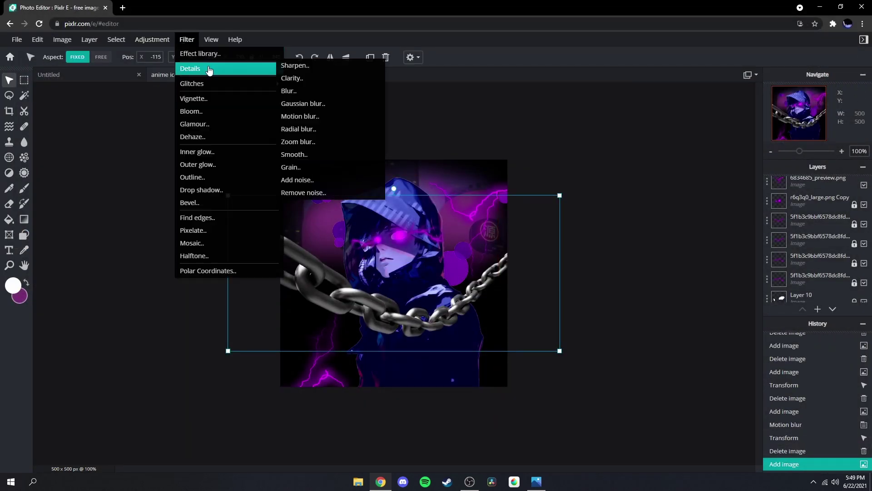
click(304, 117)
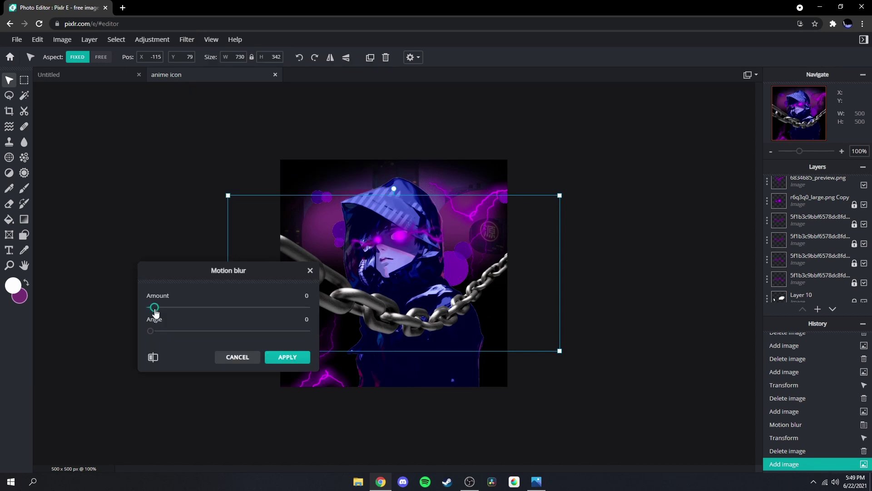
drag(155, 311, 195, 334)
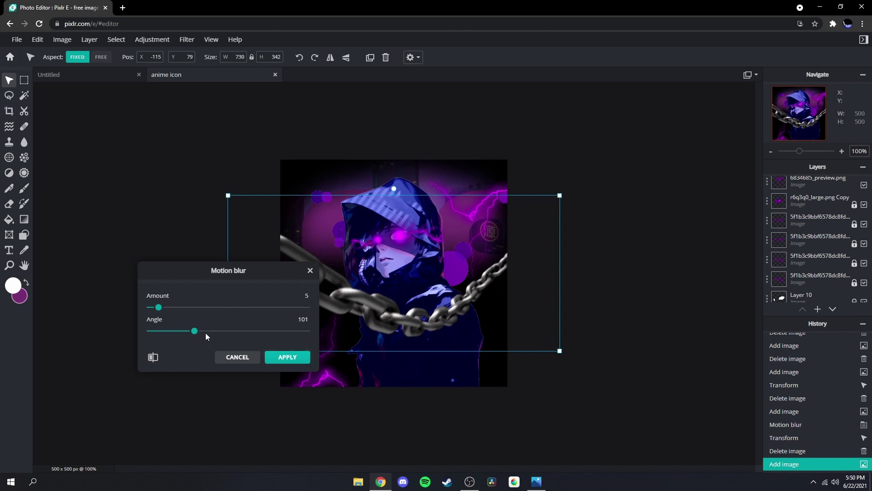
click(289, 359)
drag(394, 188, 462, 278)
drag(425, 133, 381, 142)
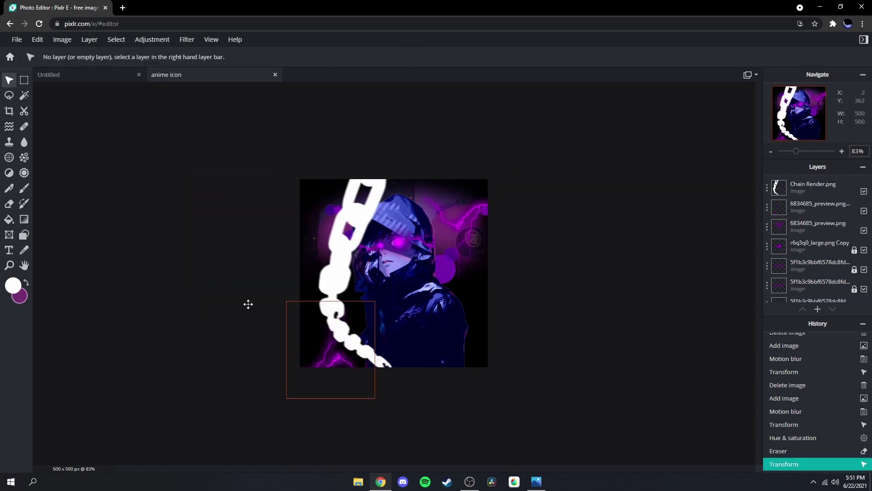
Erase the lower end of the Chain Render.png layer where it overlaps the character's jacket.
click(10, 204)
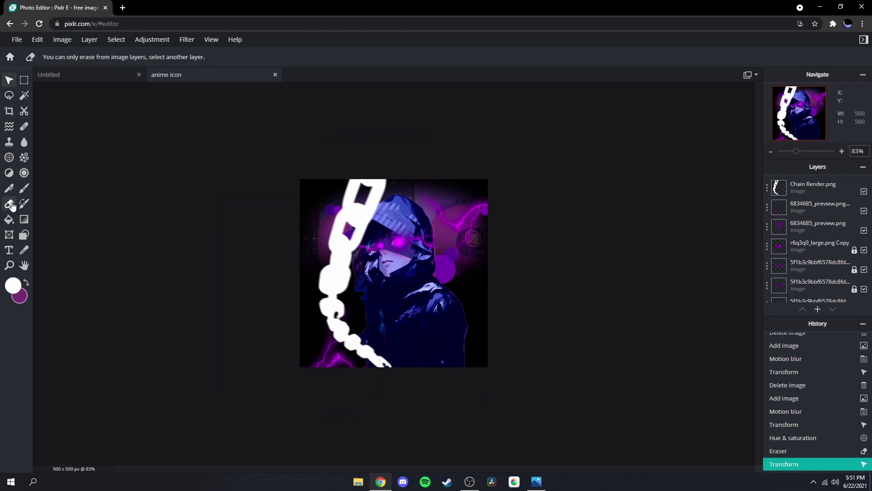
click(797, 187)
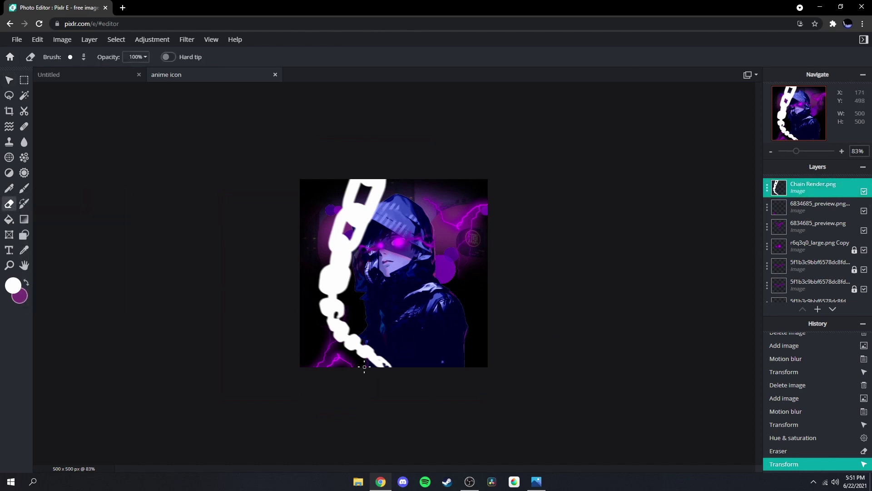
scroll(365, 366, up, 2)
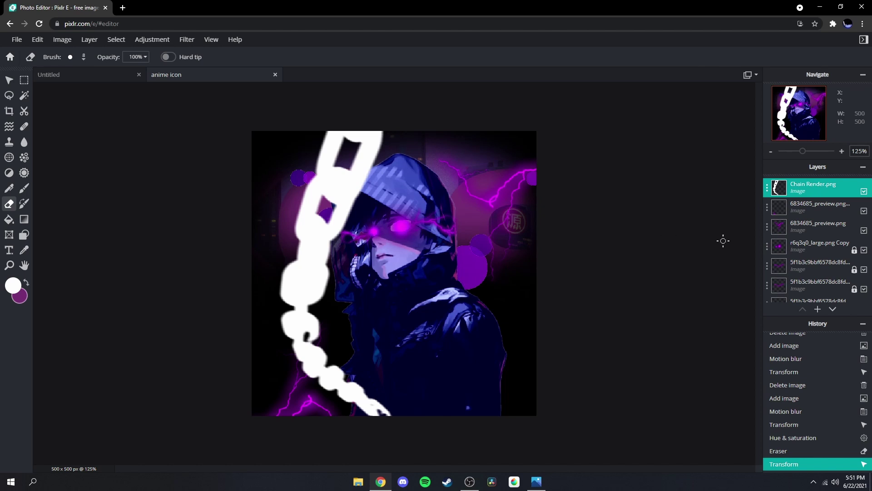
scroll(569, 361, up, 3)
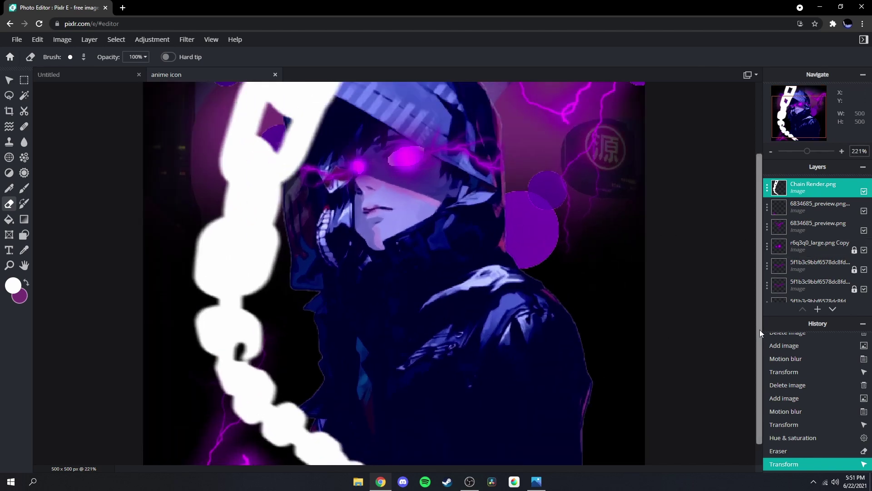
scroll(364, 400, up, 3)
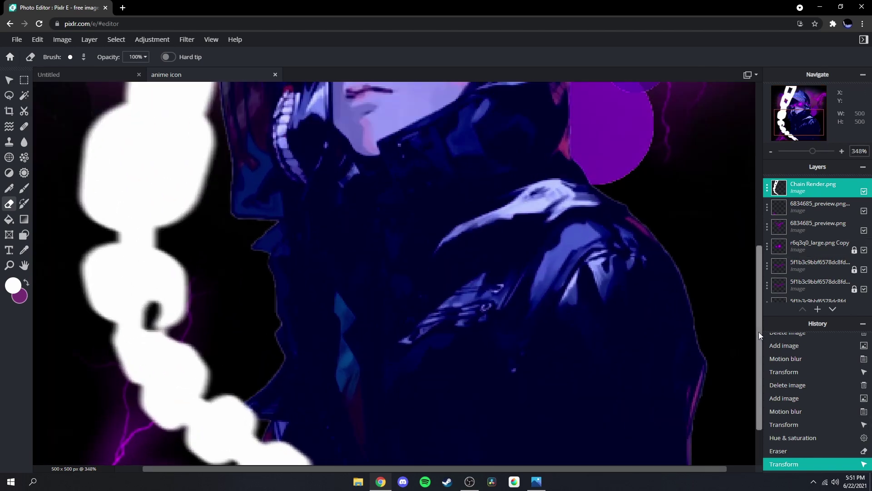
drag(759, 331, 759, 366)
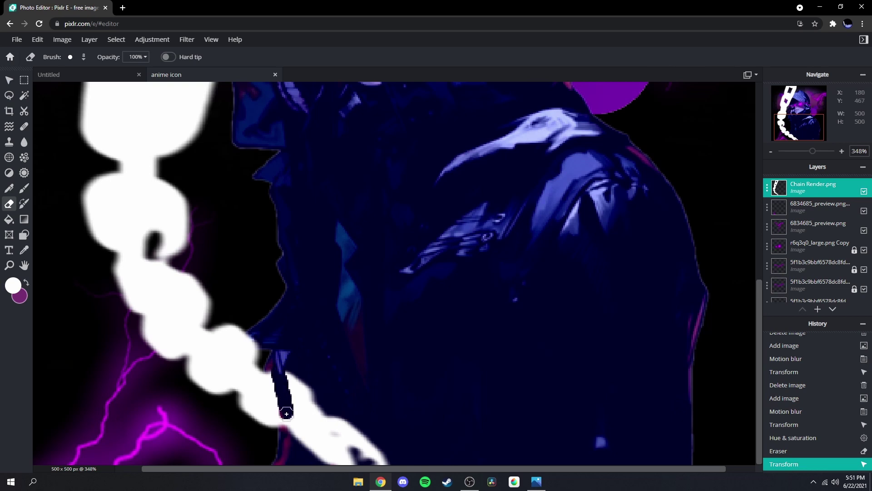
mouse_move(289, 437)
mouse_down()
mouse_move(293, 356)
mouse_move(286, 413)
mouse_move(303, 430)
mouse_move(303, 382)
mouse_up()
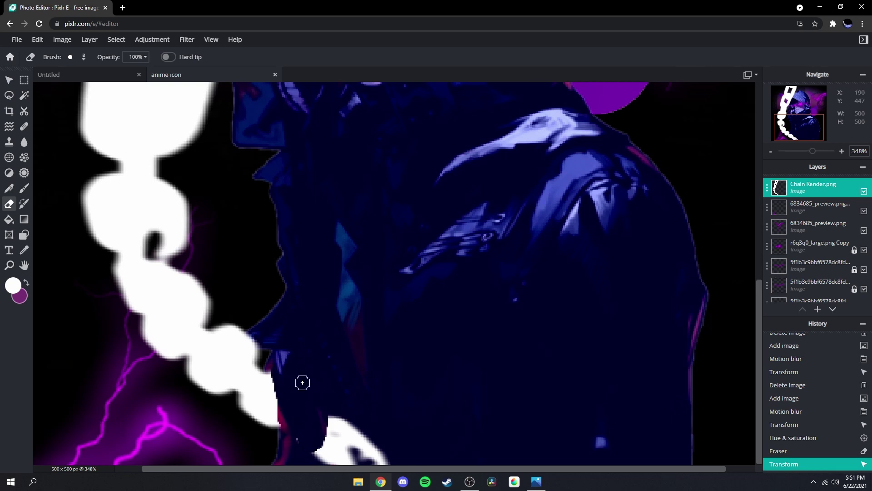
mouse_move(298, 448)
mouse_down()
mouse_move(370, 438)
mouse_move(334, 468)
mouse_up()
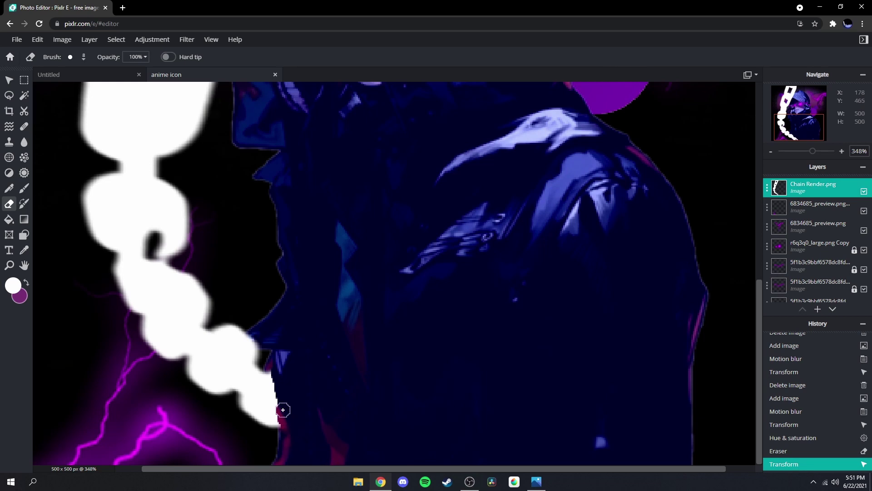
Trim the chain's cut end with the eraser so it follows the outline of the jacket.
drag(272, 371, 282, 416)
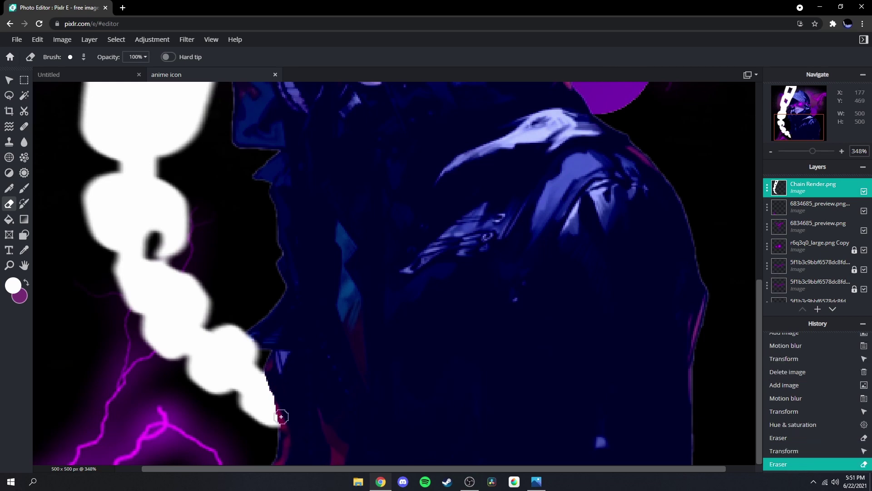
click(285, 425)
scroll(396, 389, down, 5)
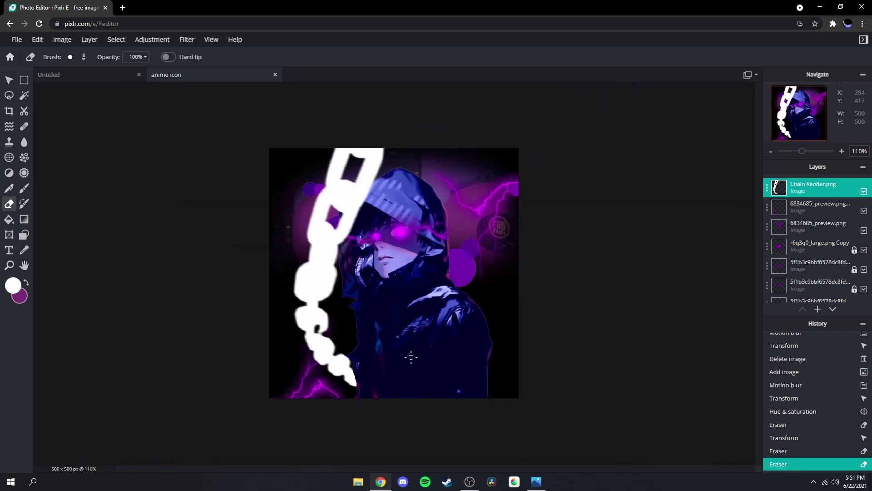
scroll(494, 360, up, 6)
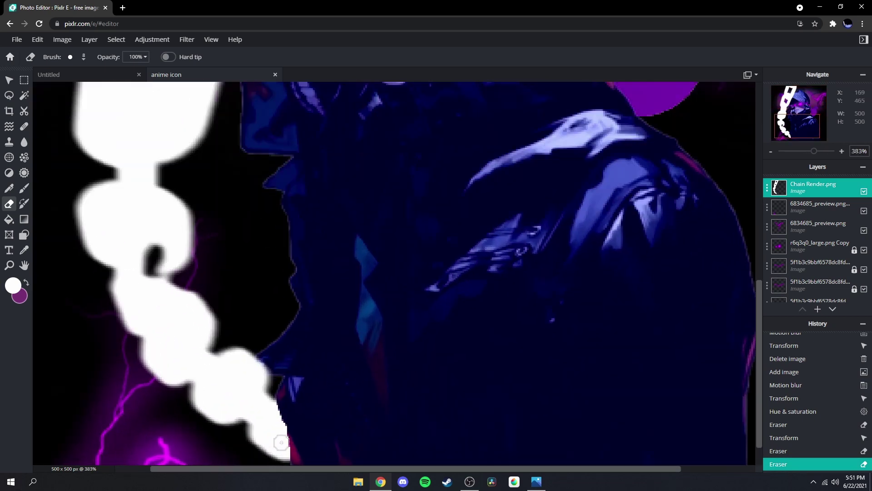
drag(298, 444, 292, 428)
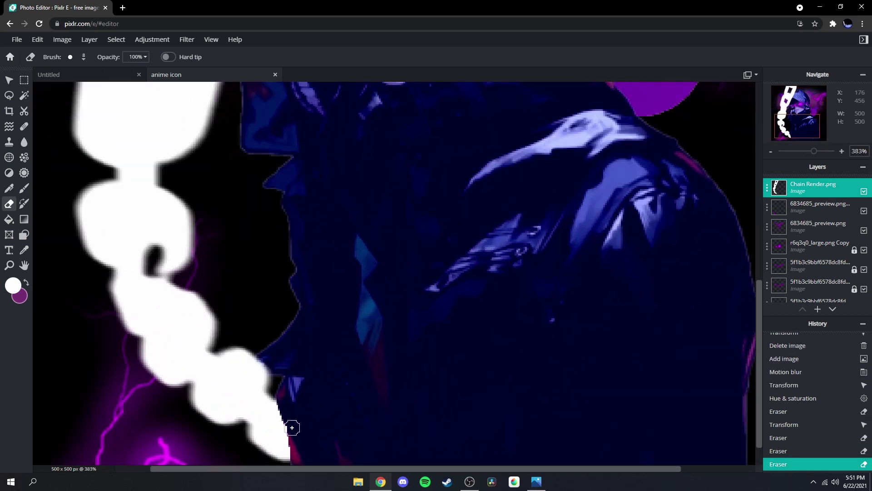
click(293, 426)
scroll(362, 405, down, 5)
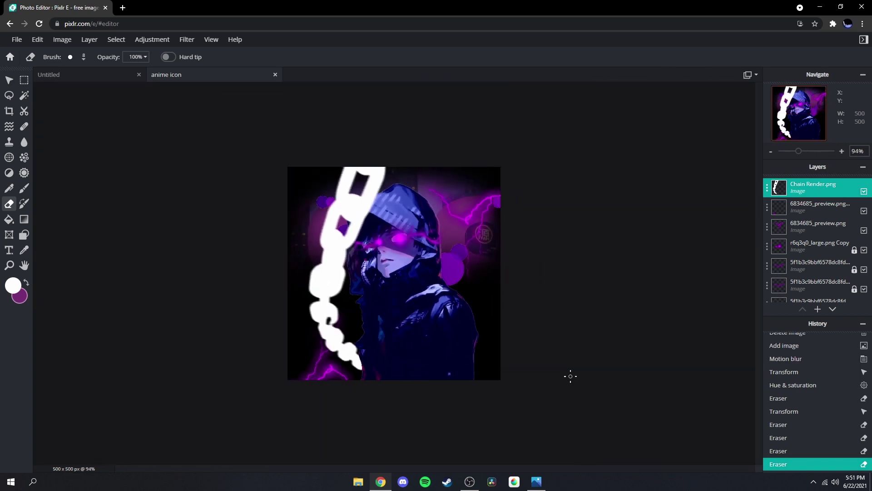
Add a new layer and paint soft purple patches over the character, chain and image edges with a 290 px brush at 67% softness.
scroll(568, 376, up, 1)
key(b)
key(ctrl+shift+n)
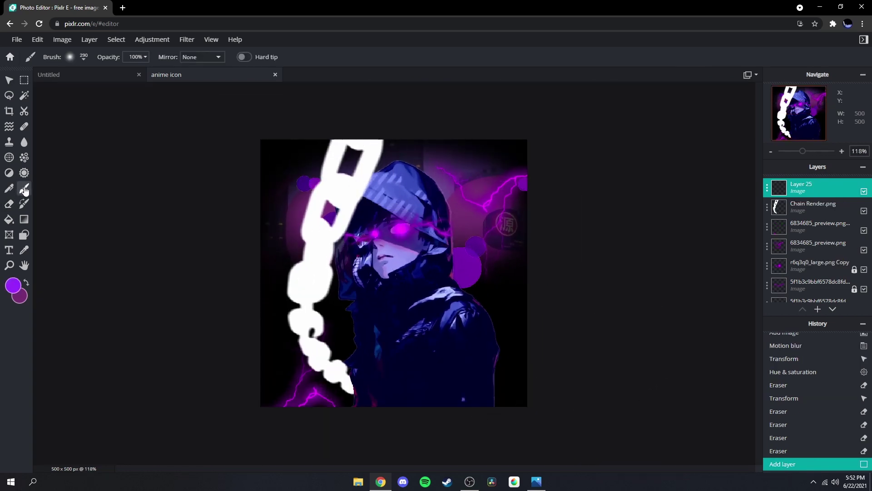
click(77, 58)
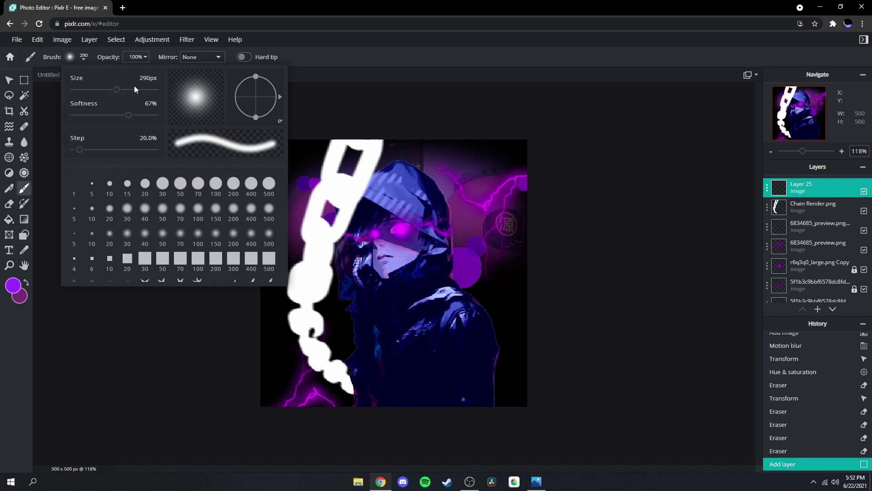
click(368, 114)
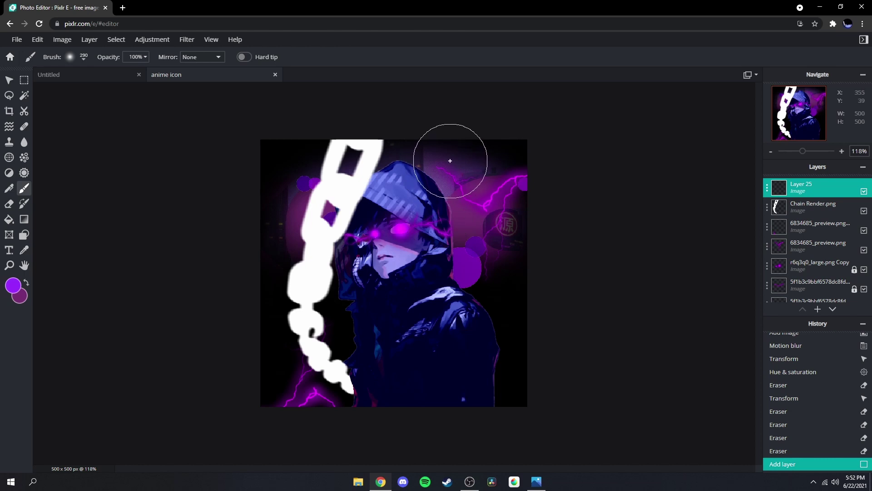
drag(443, 169, 467, 214)
mouse_move(368, 173)
mouse_down()
mouse_move(351, 222)
mouse_move(331, 233)
mouse_move(334, 384)
mouse_up()
drag(384, 259, 400, 230)
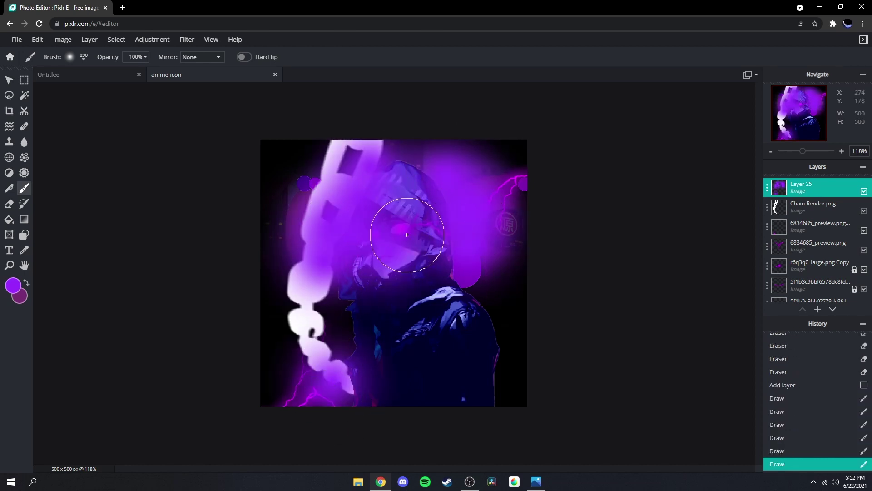
click(415, 224)
mouse_move(280, 189)
mouse_down()
mouse_move(265, 177)
mouse_move(255, 205)
mouse_up()
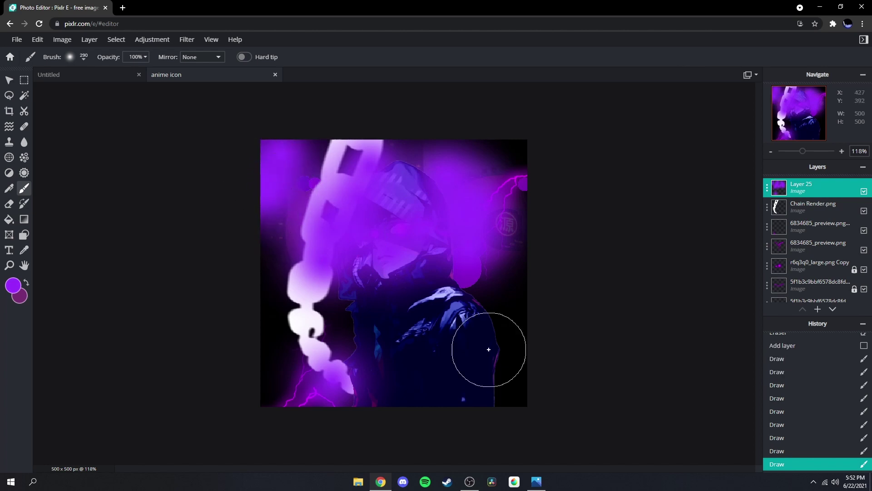
mouse_move(487, 350)
mouse_down()
mouse_move(475, 386)
mouse_move(431, 403)
mouse_up()
click(394, 386)
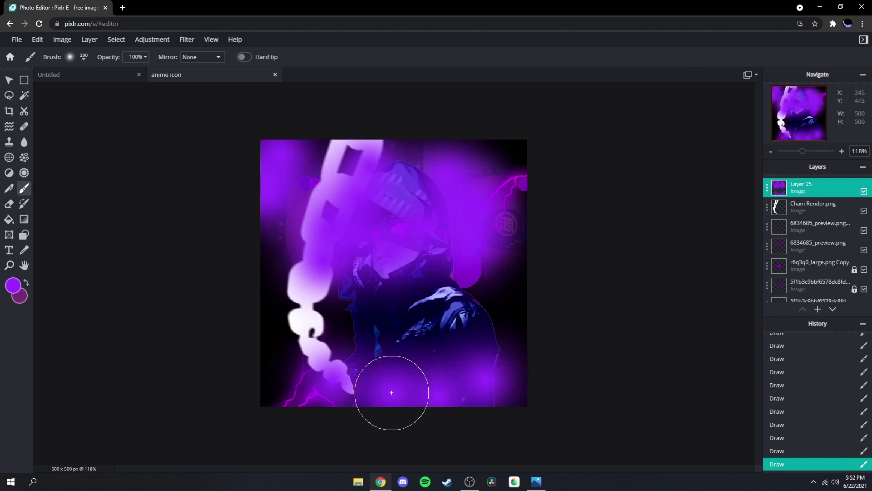
Set the transparency of the painted purple Layer 25 to 29.
click(799, 191)
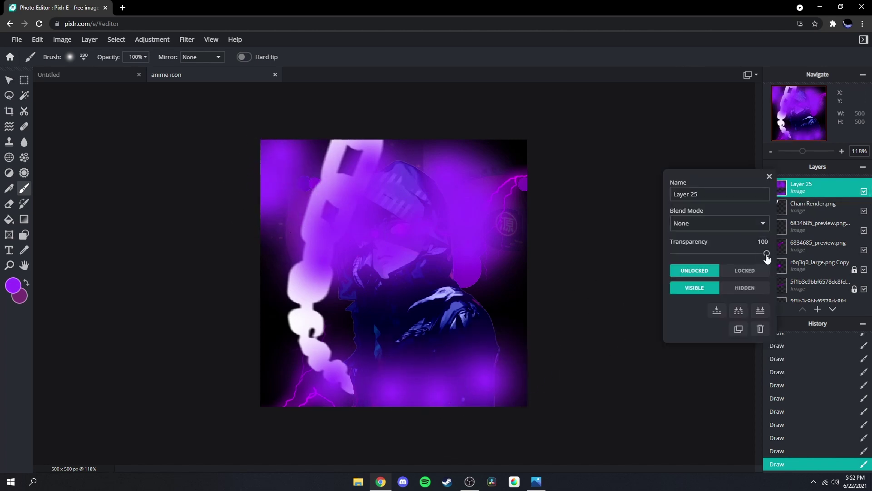
drag(767, 257, 702, 256)
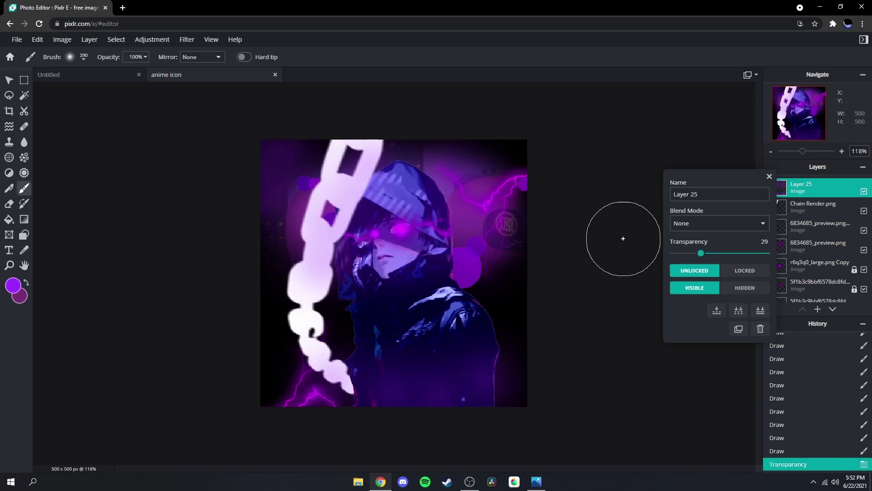
click(769, 176)
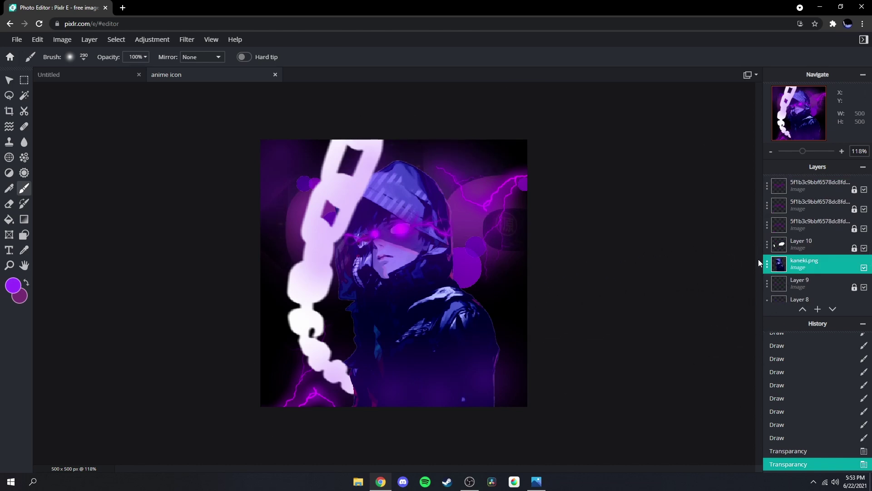
Apply an RGB split to the kaneki.png layer with distance 3, direction 180, amount 100 and the red colour option.
click(184, 45)
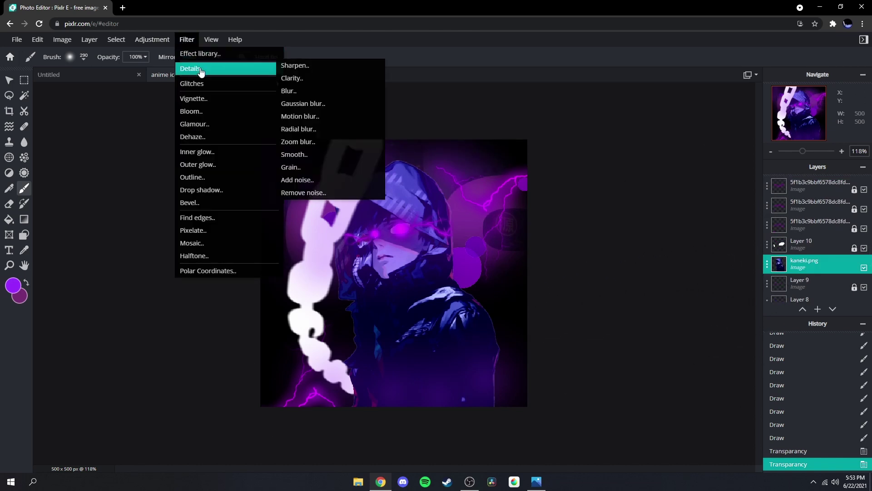
mouse_move(254, 83)
click(307, 96)
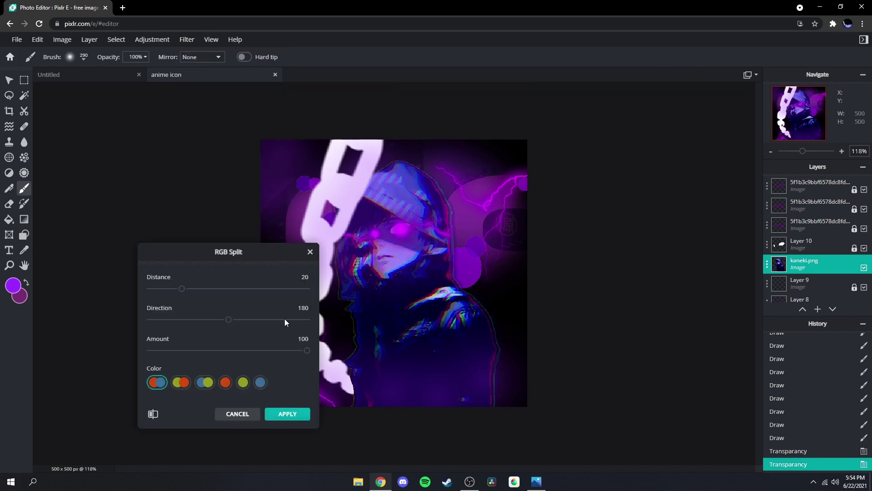
drag(177, 291, 163, 293)
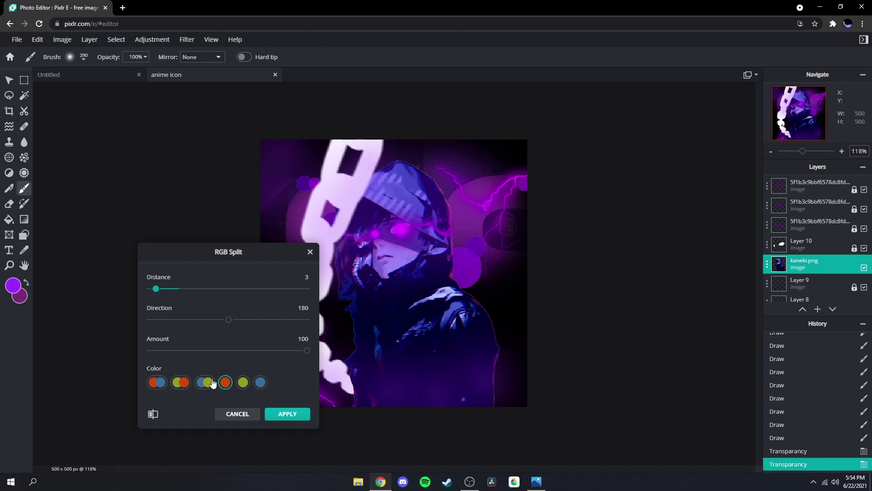
click(289, 414)
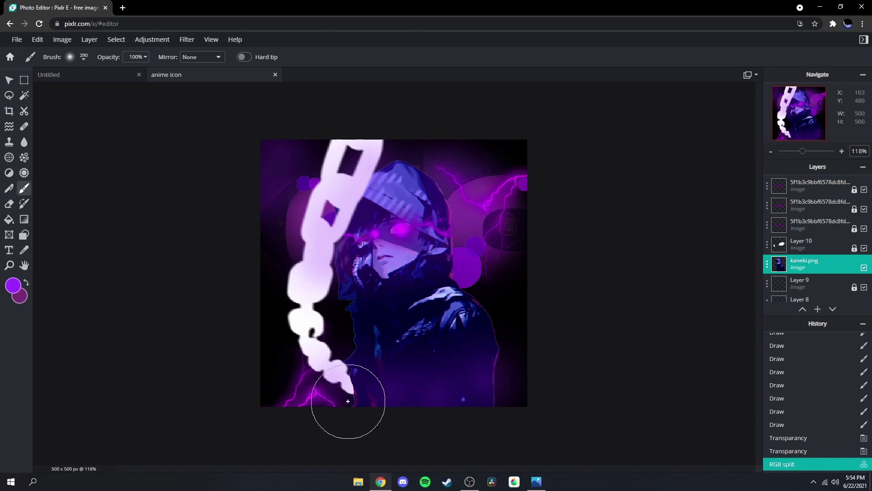
Merge all layers into a single Background layer.
scroll(608, 334, down, 2)
scroll(817, 250, up, 3)
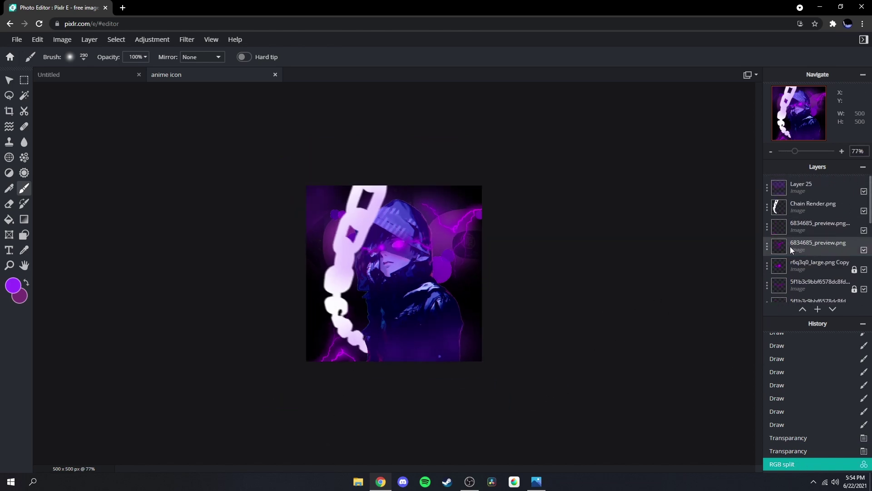
click(797, 184)
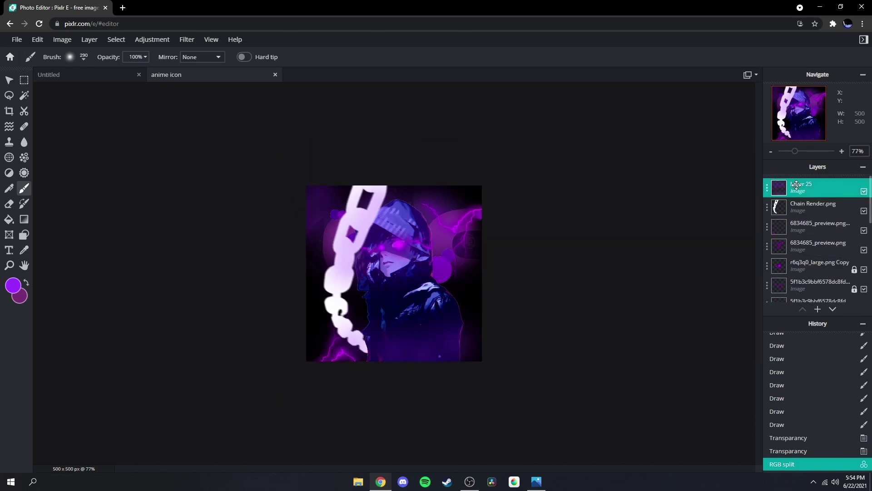
click(802, 183)
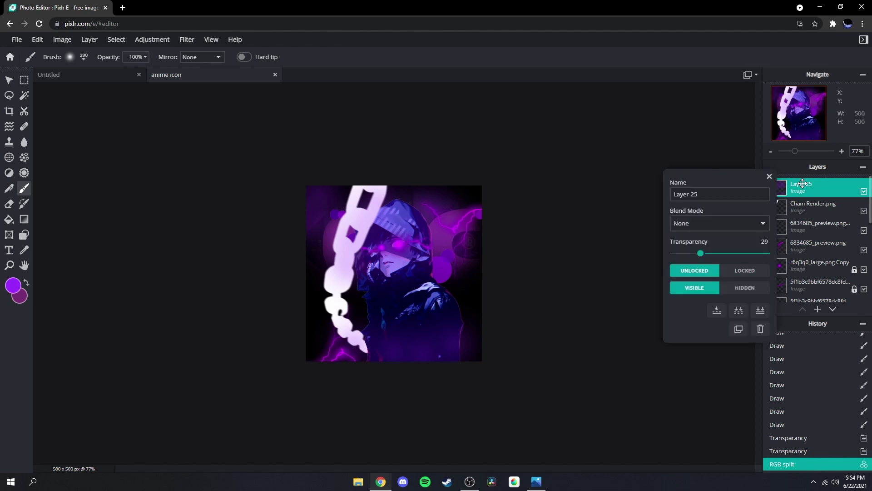
click(761, 309)
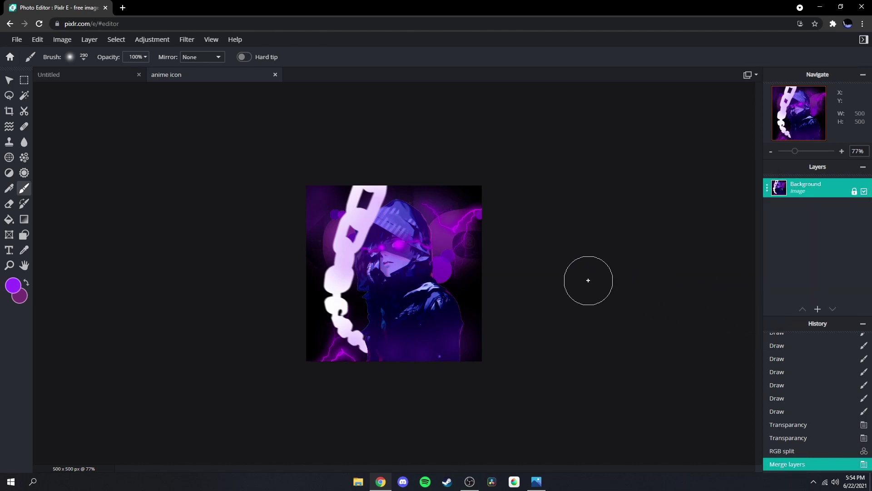
Apply Temperature & tint to the merged image with tint -100 and a slightly cooler temperature.
scroll(588, 280, up, 3)
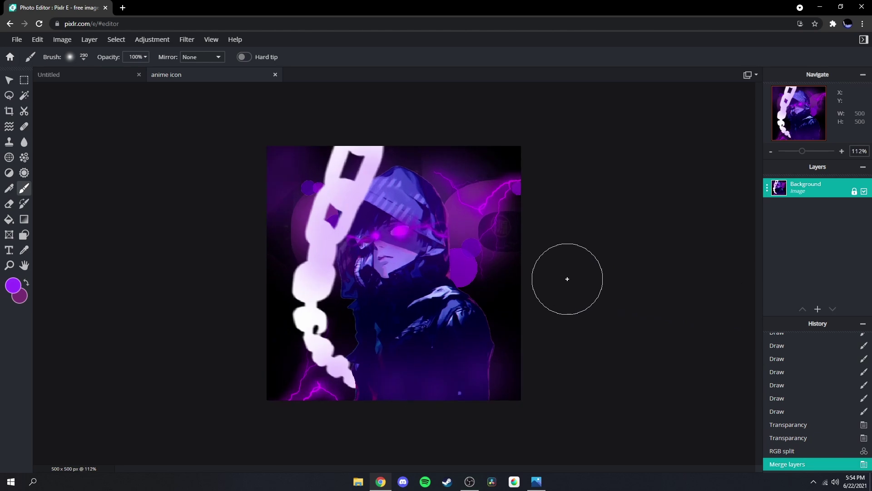
click(150, 40)
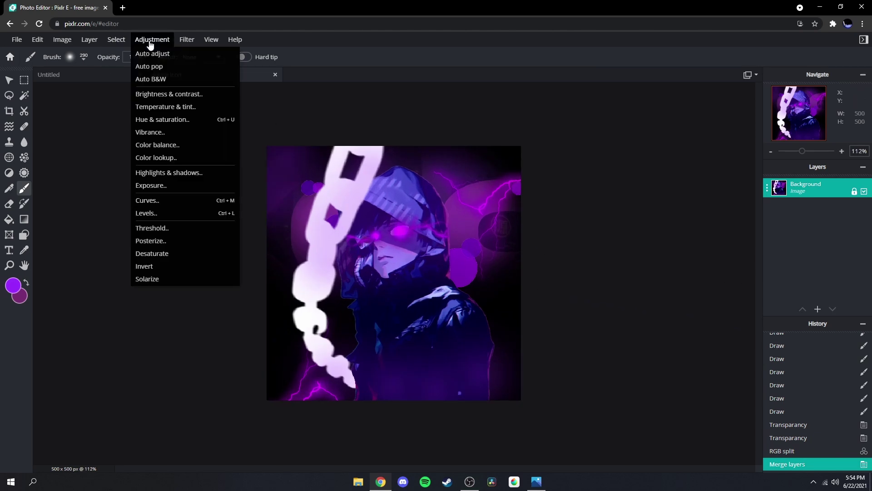
click(172, 107)
drag(229, 335, 150, 335)
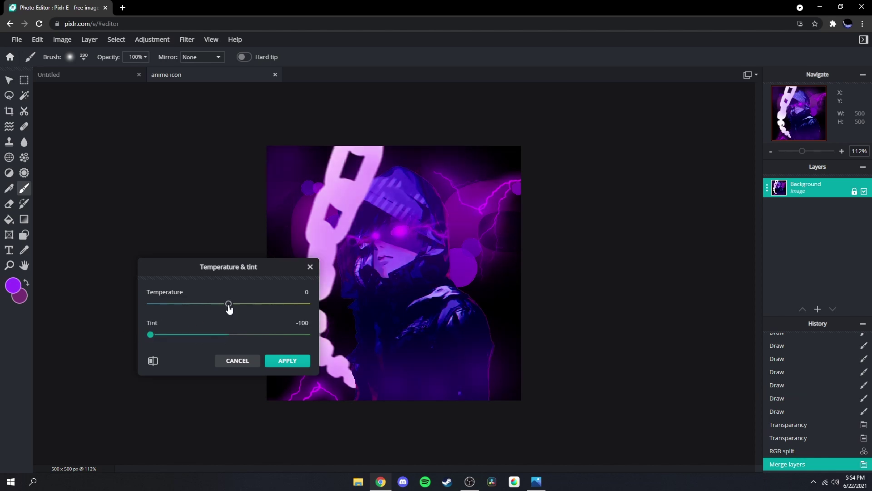
drag(228, 303, 218, 304)
click(278, 361)
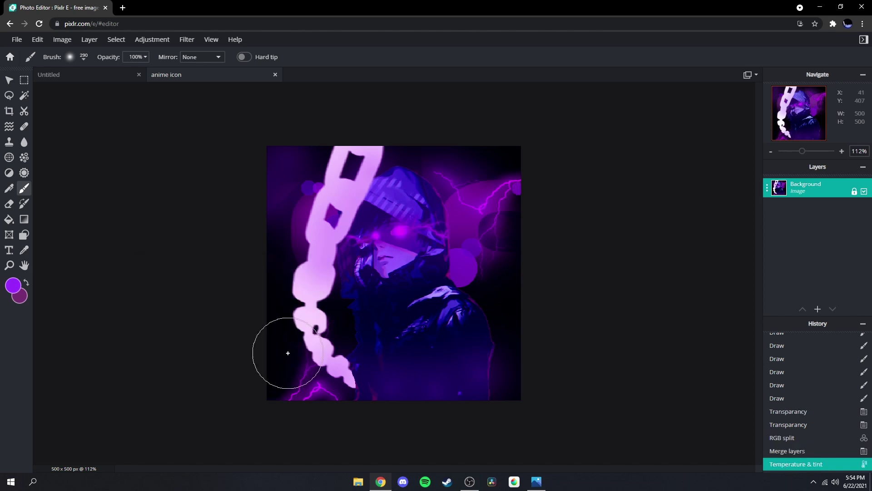
Add a new text layer and replace its placeholder text with "atkgoshi".
scroll(543, 271, down, 2)
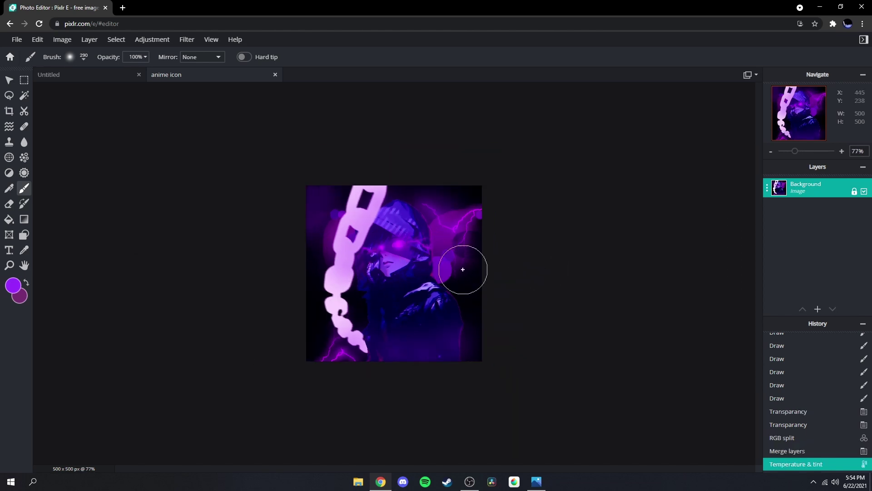
scroll(500, 279, up, 1)
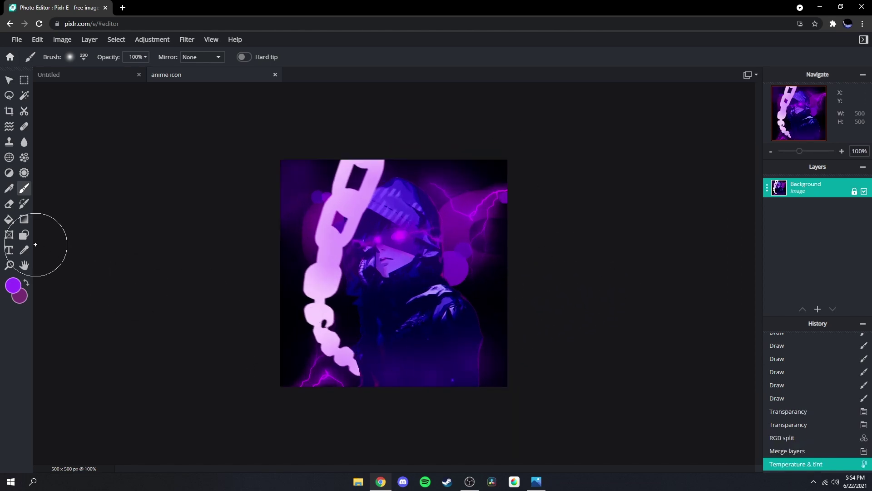
click(9, 250)
click(269, 328)
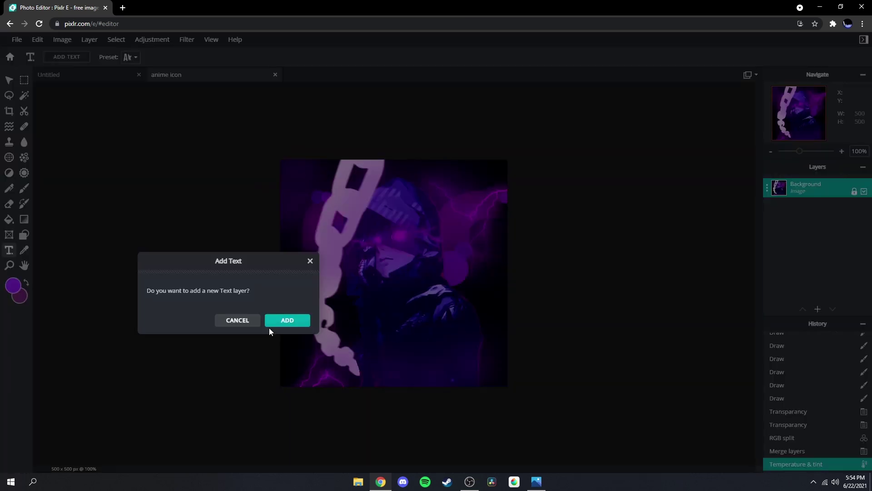
click(280, 315)
key(BackSpace)
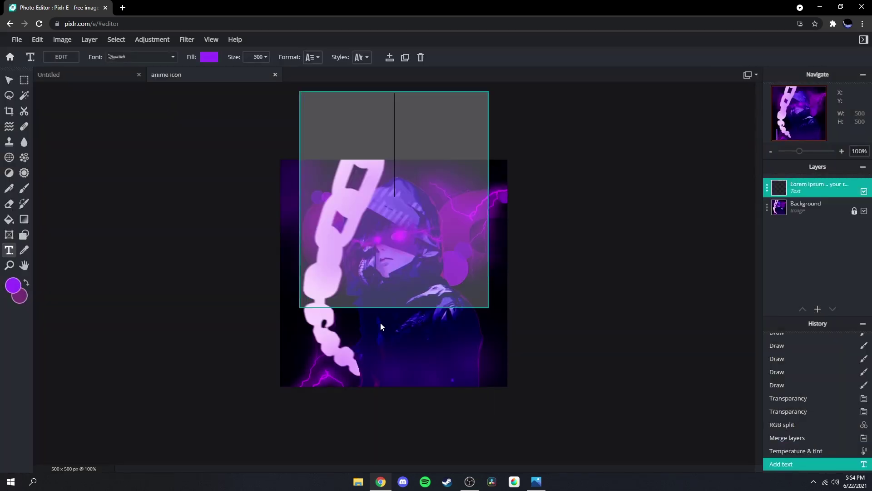
text(AKCD)
text(shi)
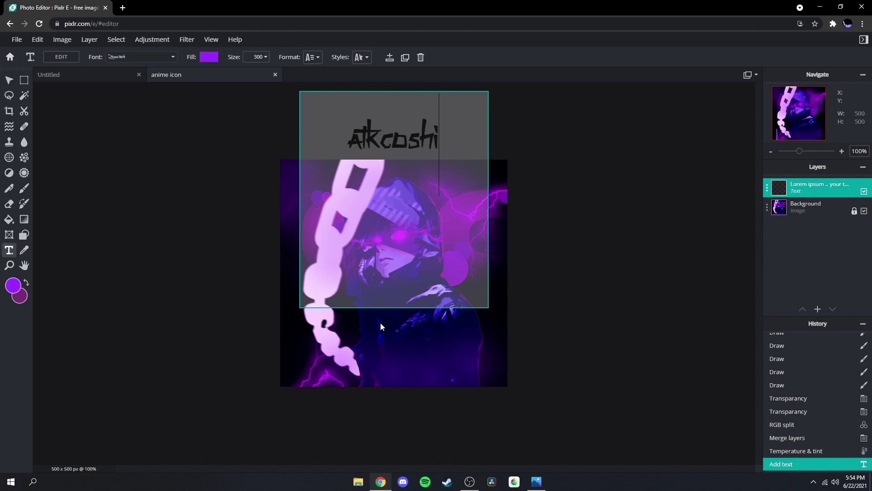
Change the atkgoshi text's font to Nau Sea and its size to 90.
click(141, 56)
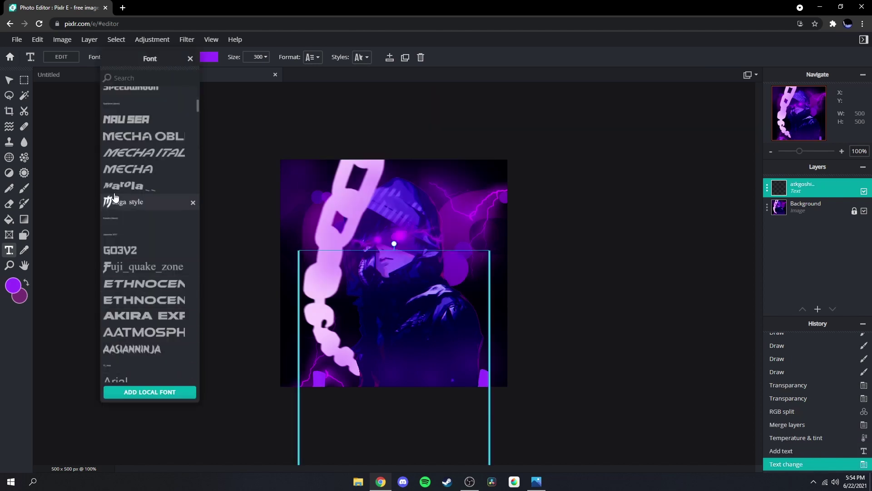
click(126, 119)
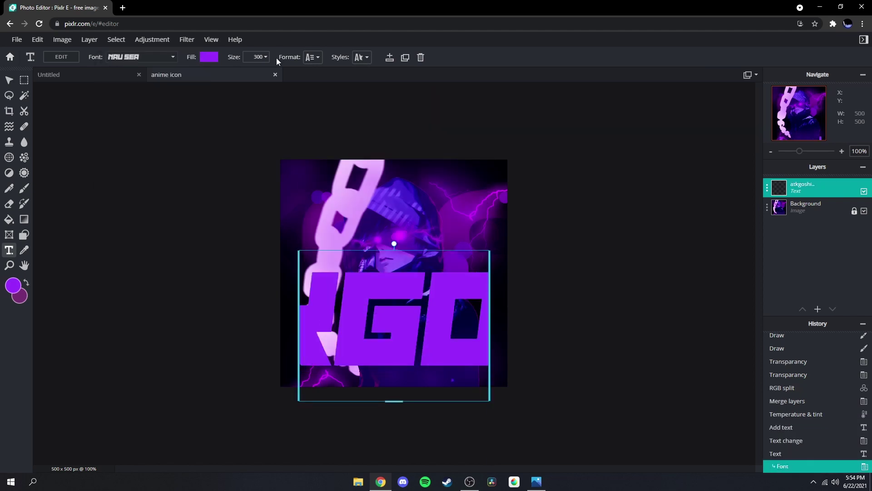
click(257, 57)
text(90)
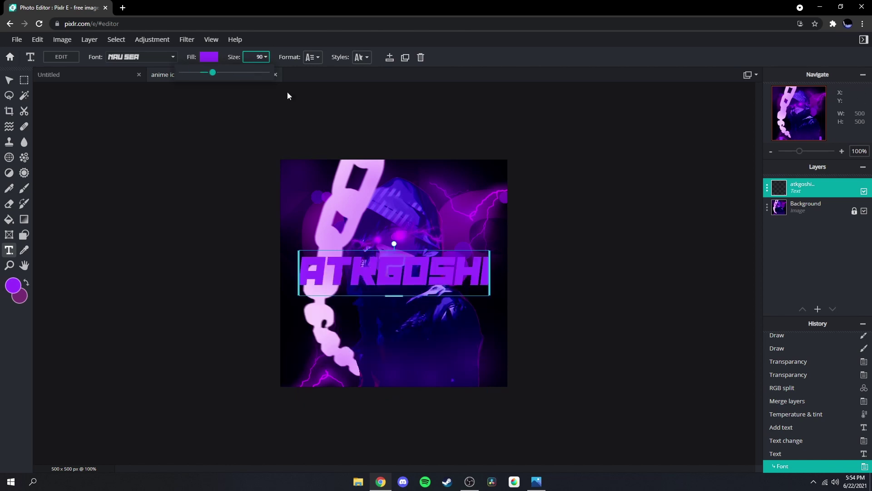
Widen the text box to fit the whole word and move it down across the character's chest to about X 32, Y 311.
drag(490, 275, 503, 274)
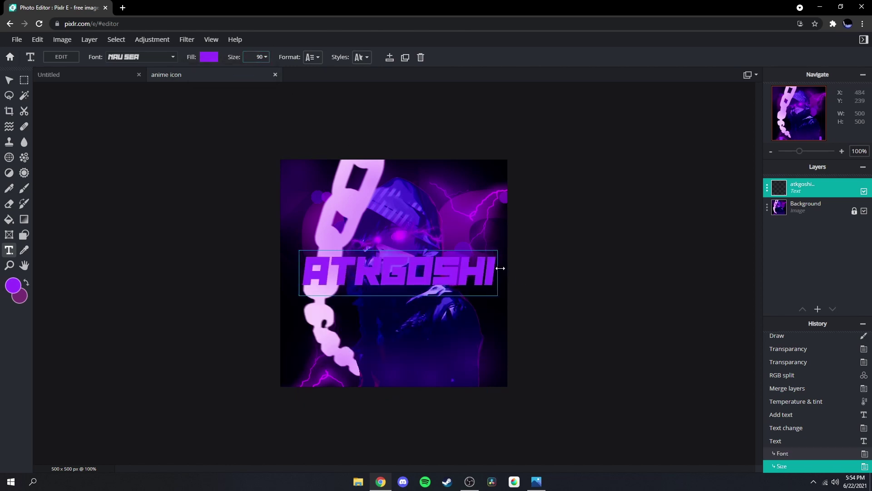
drag(398, 274, 398, 323)
key(ctrl+z)
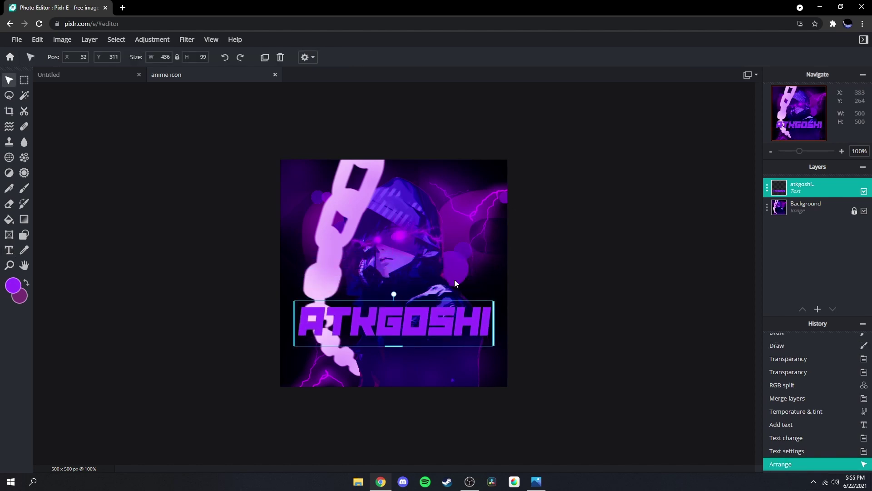
Rasterize the atkgoshi text layer and select the pixels of its letters.
right_click(387, 313)
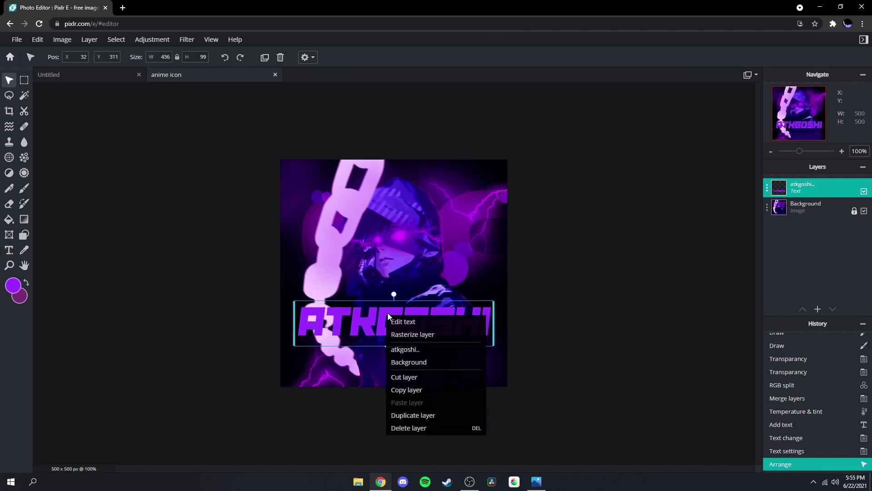
click(412, 335)
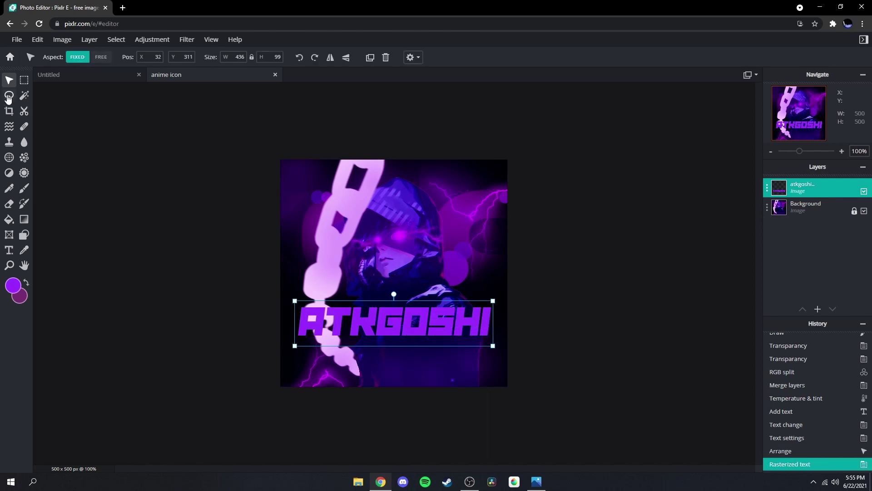
click(9, 95)
right_click(386, 312)
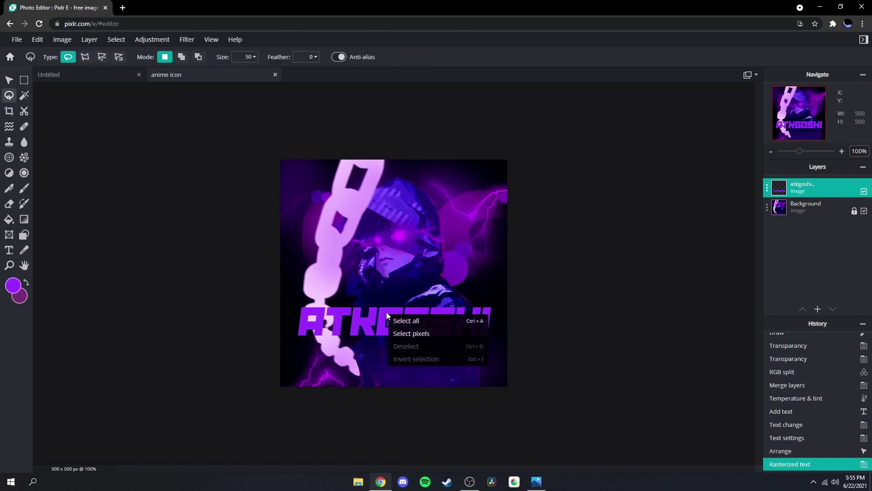
click(415, 334)
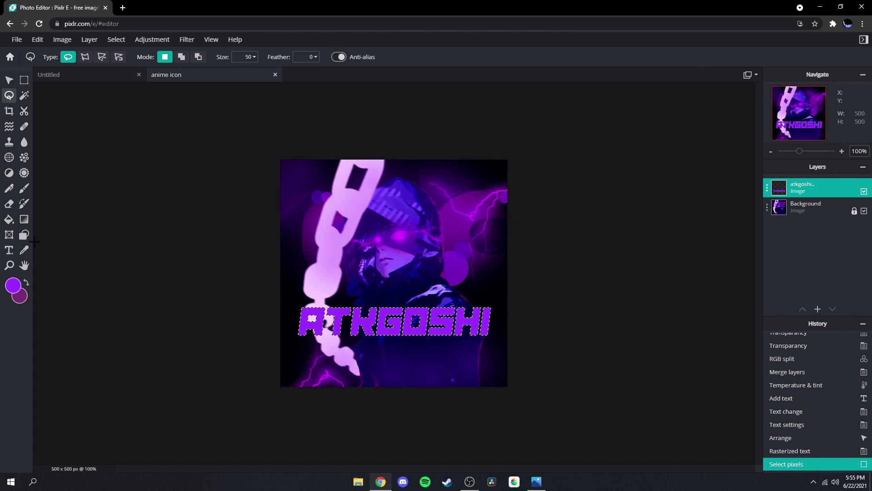
Set up a linear Gradient fill running from purple to dark blue by changing its end color to a dark blue.
click(24, 219)
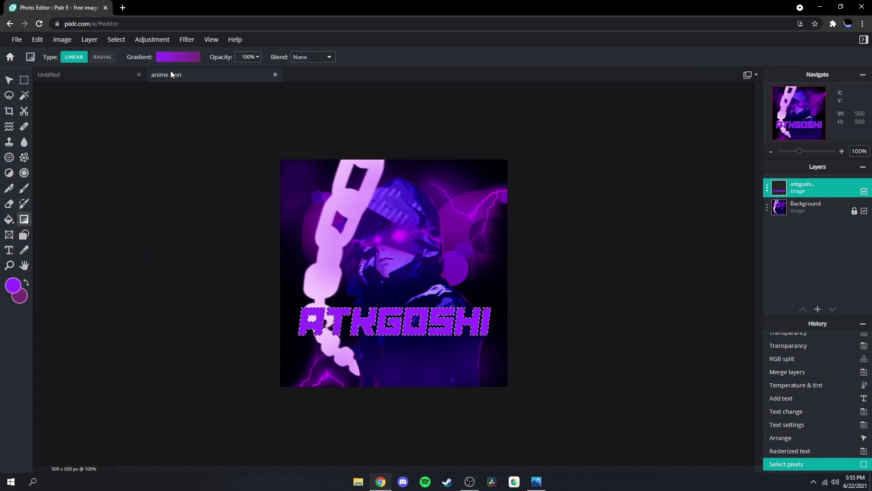
click(179, 57)
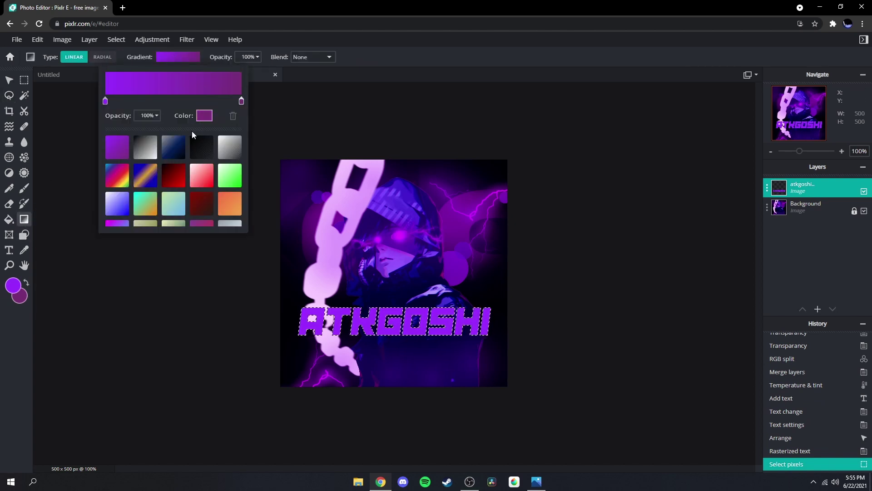
click(205, 116)
drag(257, 271, 241, 271)
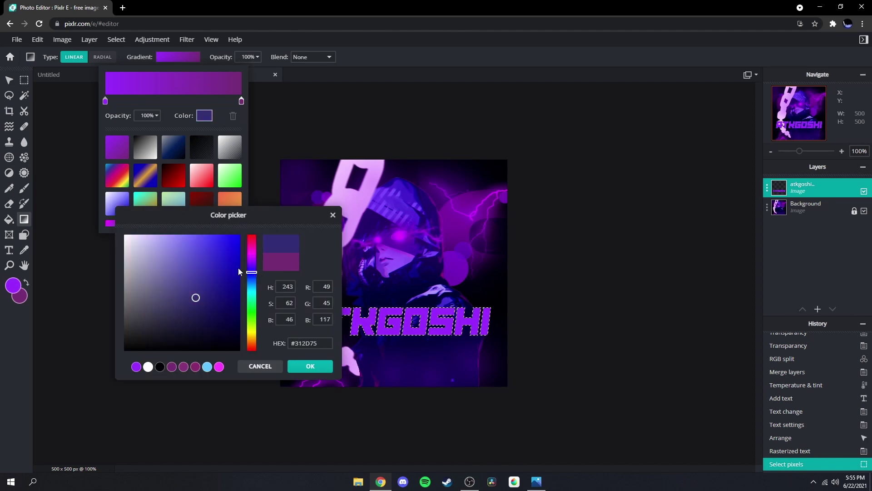
click(311, 367)
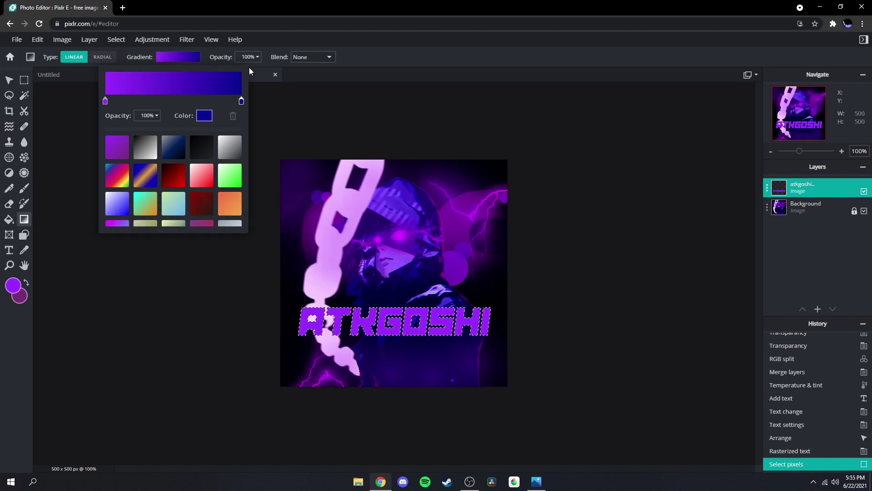
click(275, 157)
Fill the selected atkgoshi letters with the gradient, running diagonally from purple at the first letters to dark blue at the last.
drag(552, 405, 336, 313)
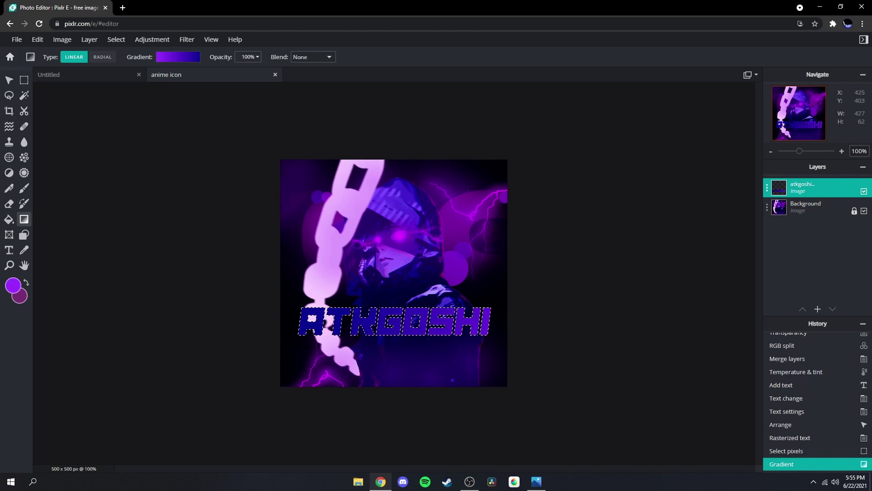
drag(293, 290, 383, 328)
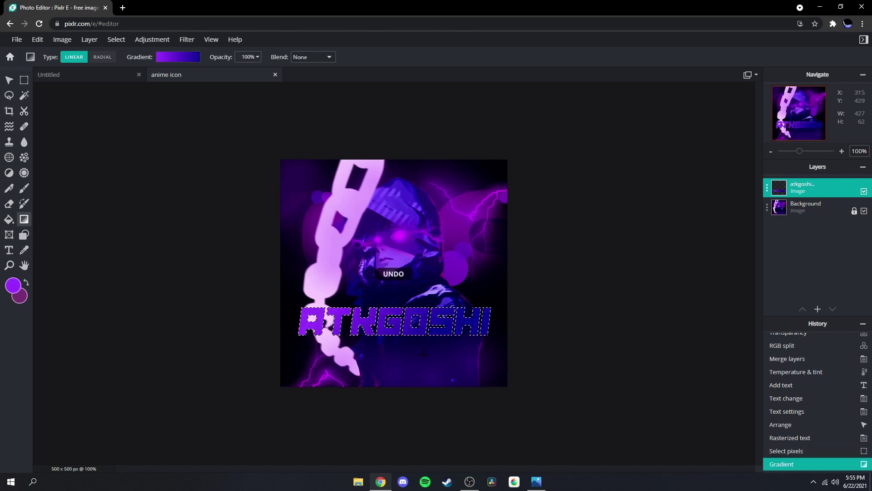